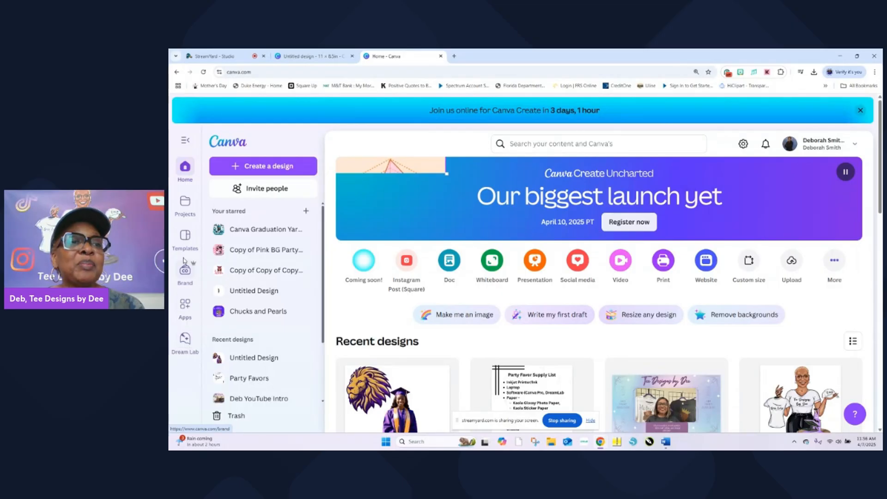
# Step: Create a project folder named "Party Favor Chip Bag" and display the list of project folders
pyautogui.click(185, 202)
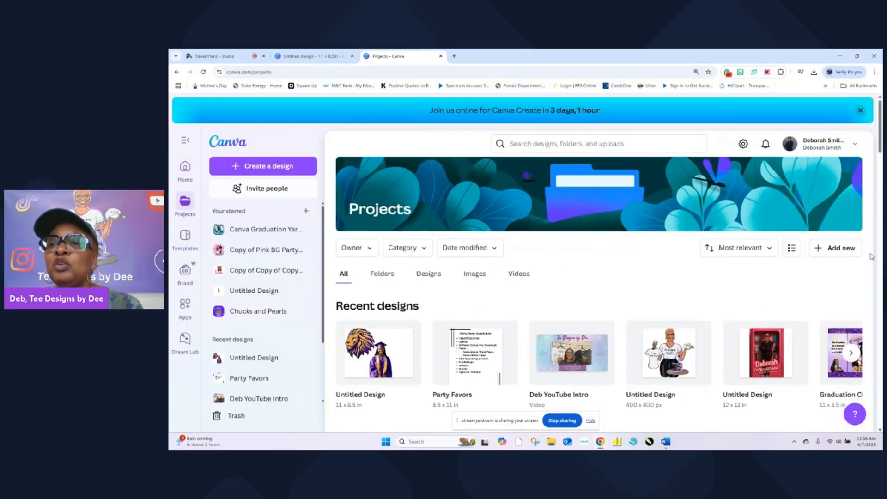
pyautogui.click(844, 252)
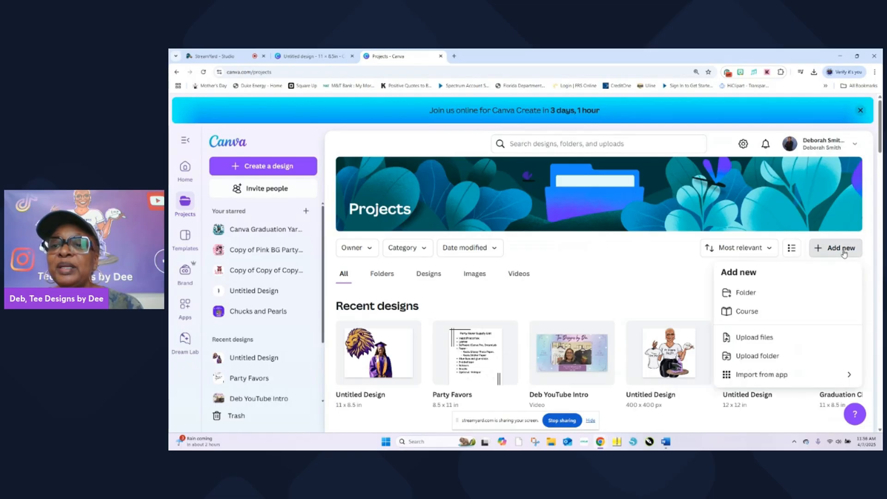
pyautogui.click(749, 294)
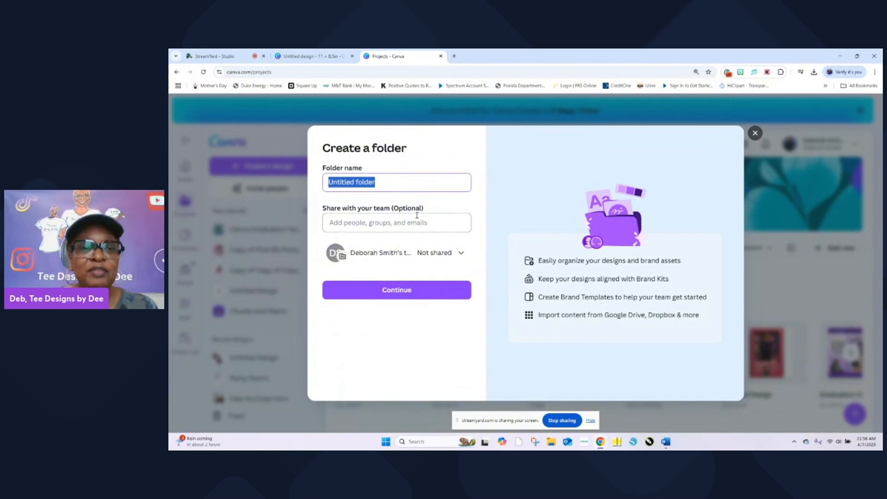
pyautogui.write('P')
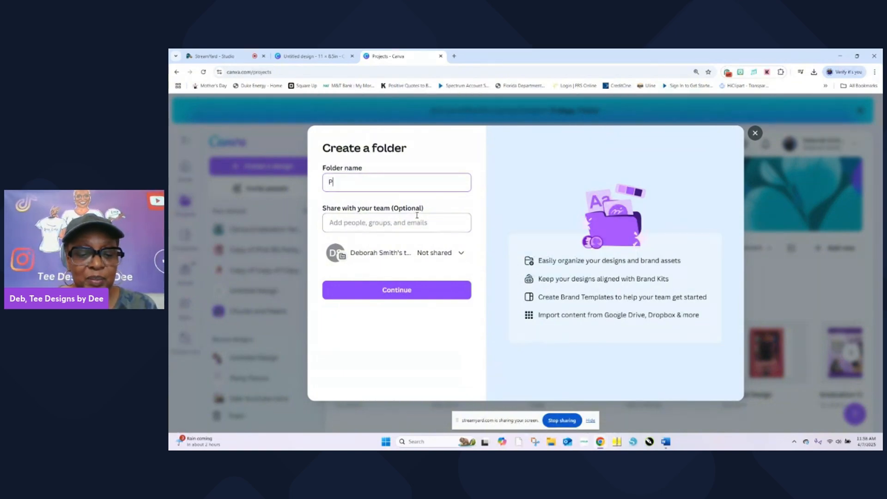
pyautogui.write('arty Fa')
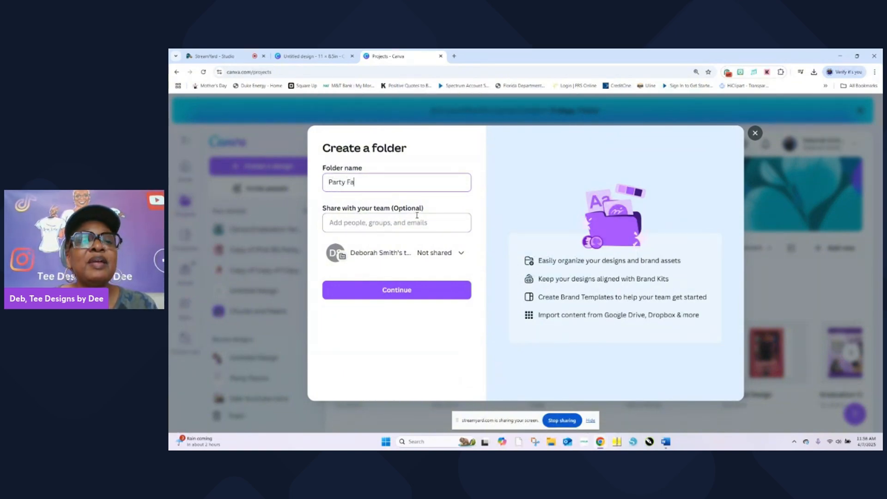
pyautogui.write('vor Chip Bag')
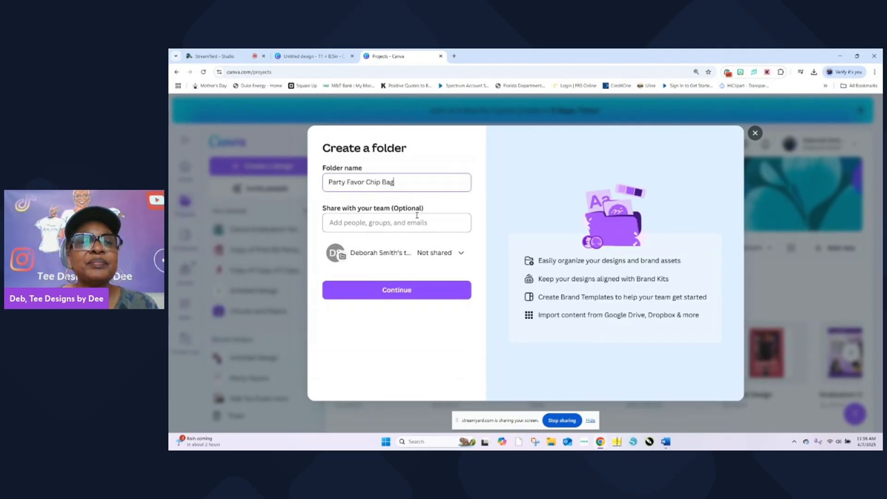
pyautogui.click(399, 290)
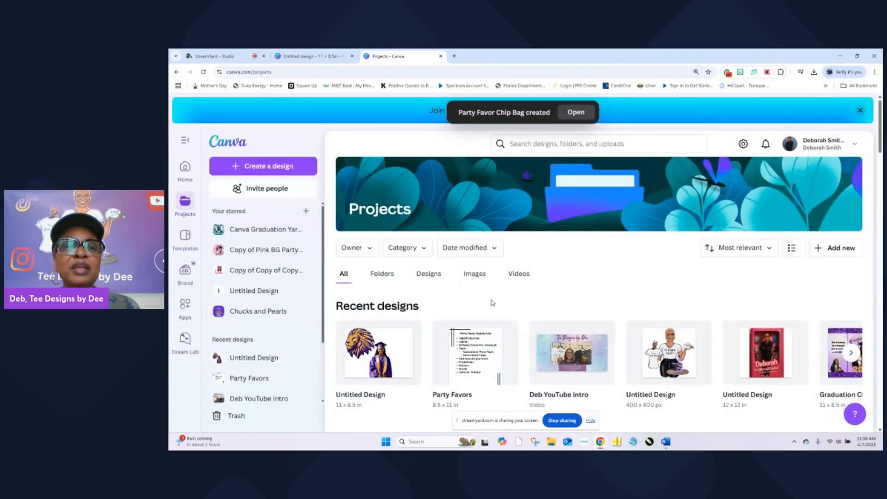
pyautogui.click(382, 275)
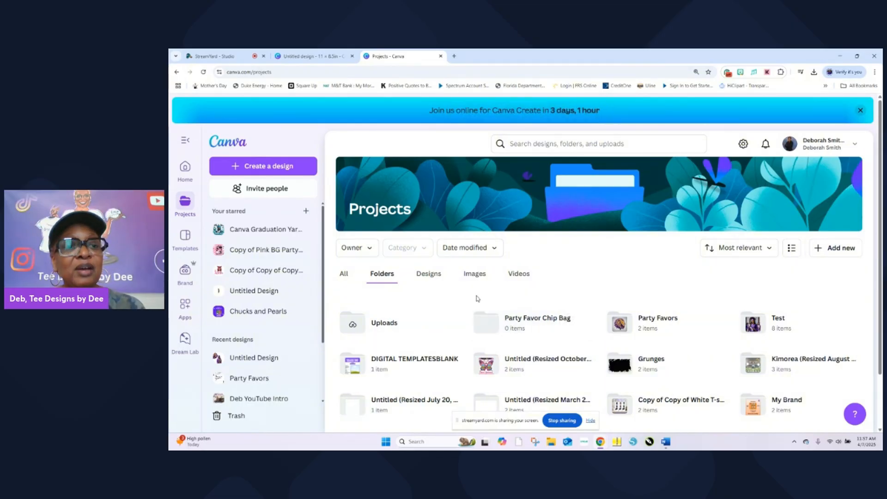
# Step: Open Dream Lab and set the image aspect ratio to 1:1
pyautogui.click(185, 342)
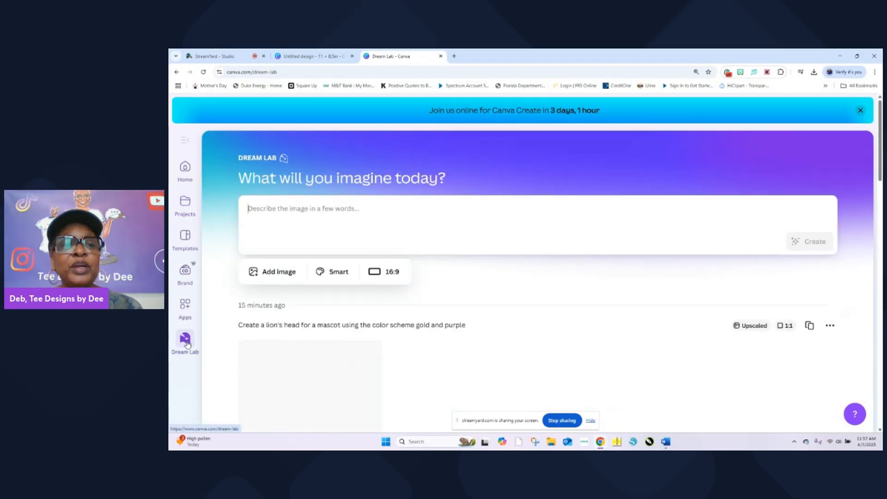
pyautogui.click(438, 201)
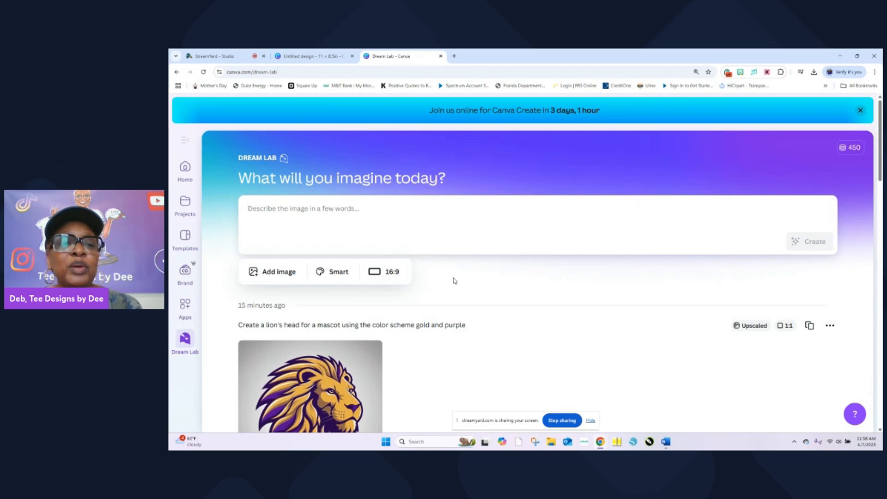
pyautogui.click(389, 274)
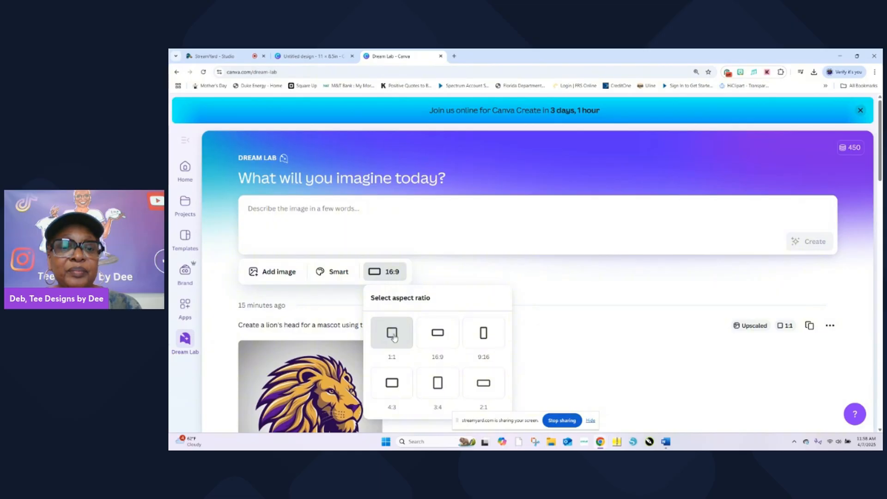
pyautogui.click(393, 335)
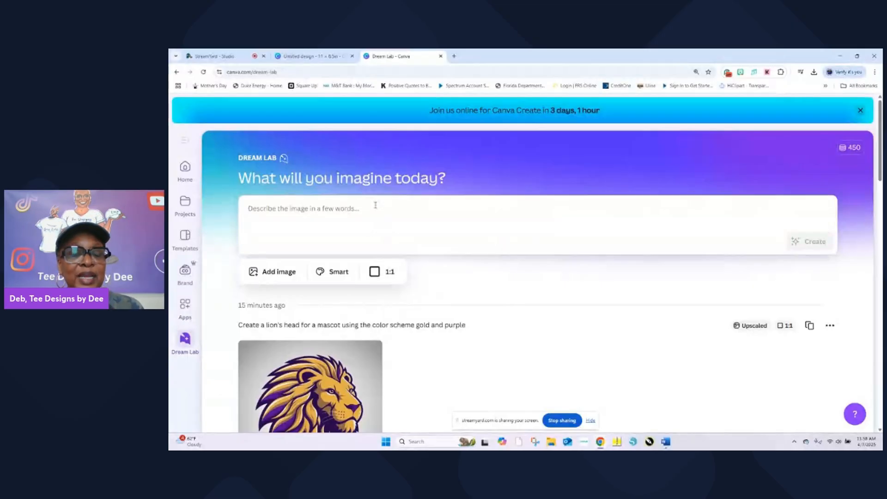
# Step: Begin the image prompt with "Create an image of a high school female standing in front of a building"
pyautogui.write('Create an')
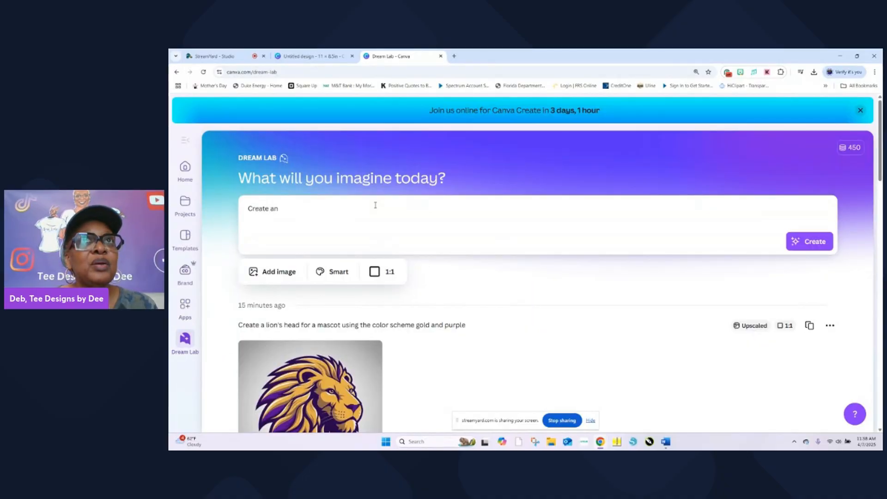
pyautogui.write(' image of ')
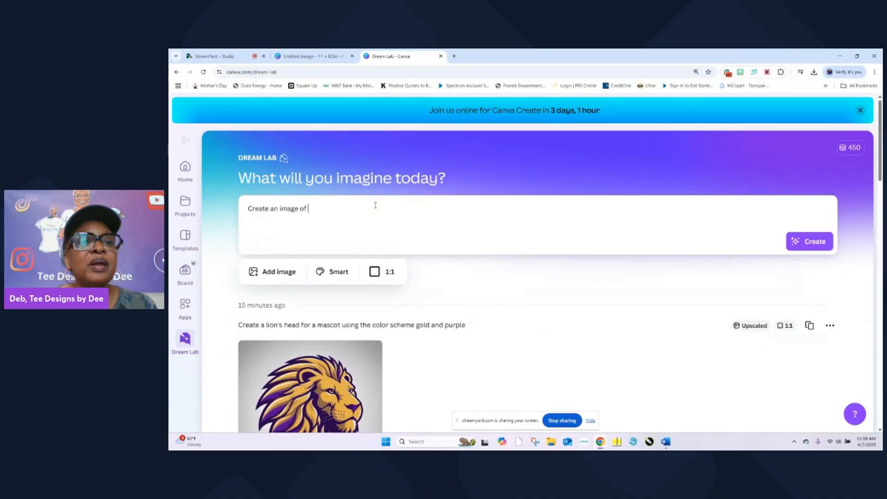
pyautogui.write('a high scho')
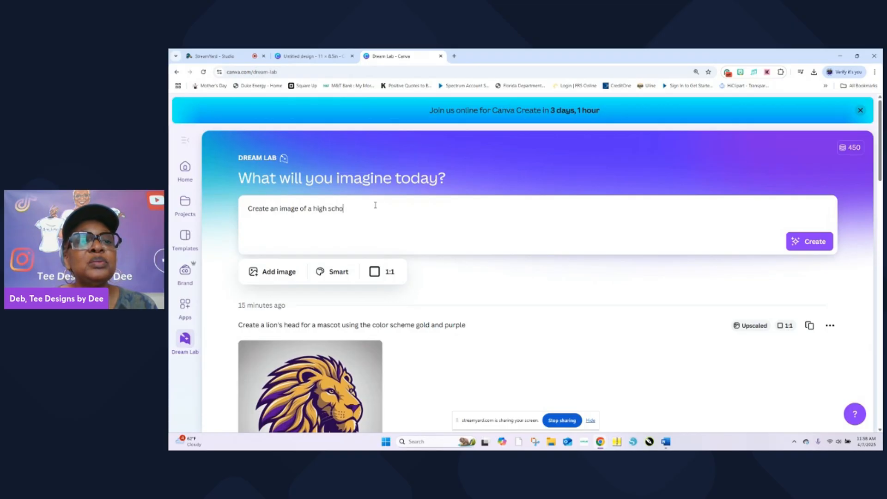
pyautogui.write('ol female st')
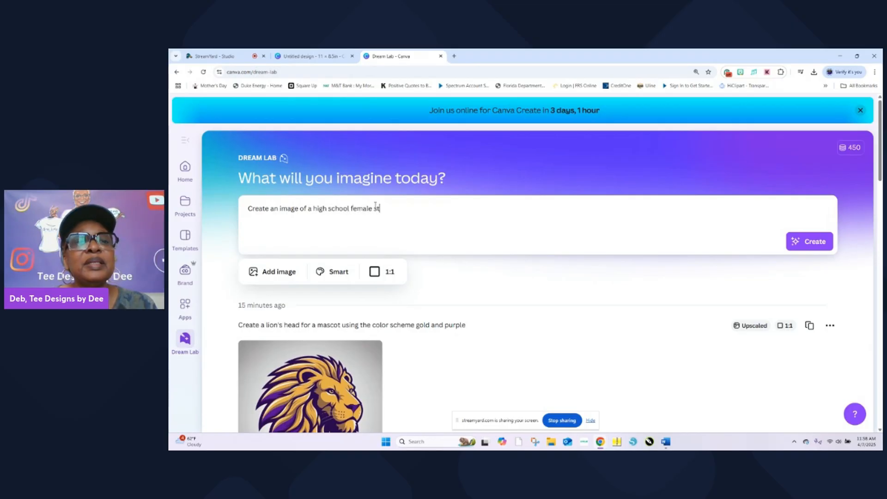
pyautogui.write('anind i')
pyautogui.press('BackSpace')
pyautogui.press('BackSpace')
pyautogui.press('BackSpace')
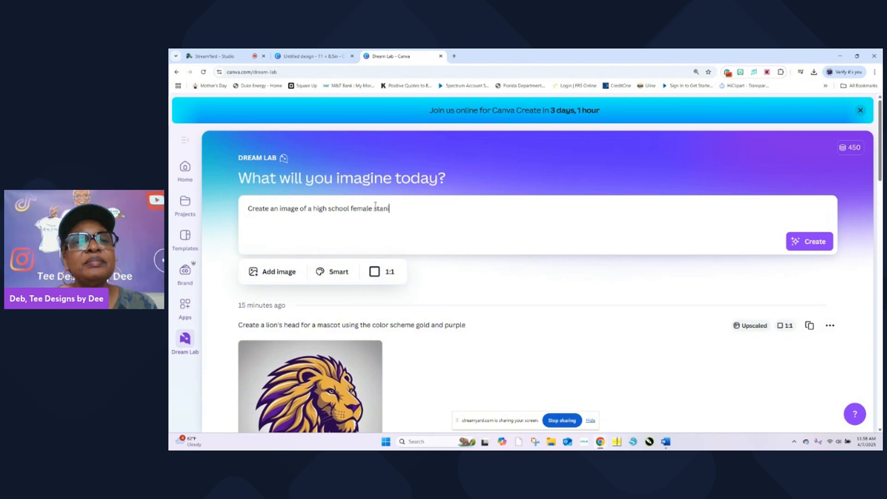
pyautogui.write('dnin')
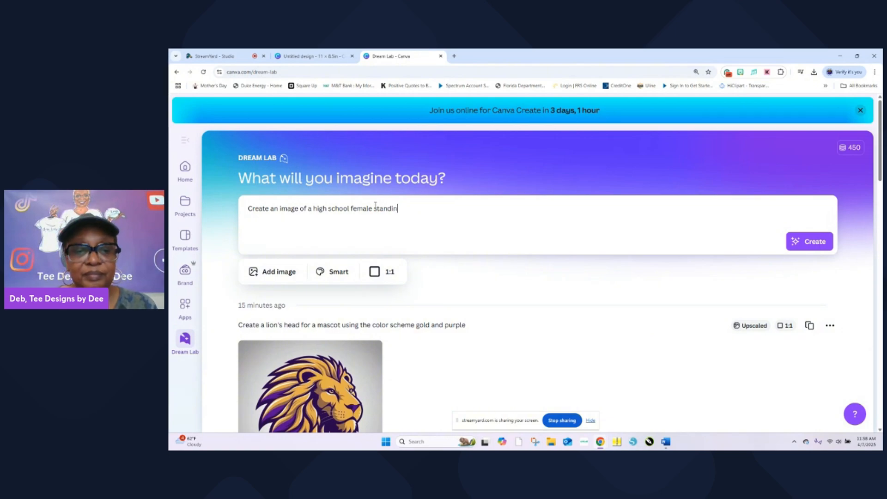
pyautogui.write('g in front of a')
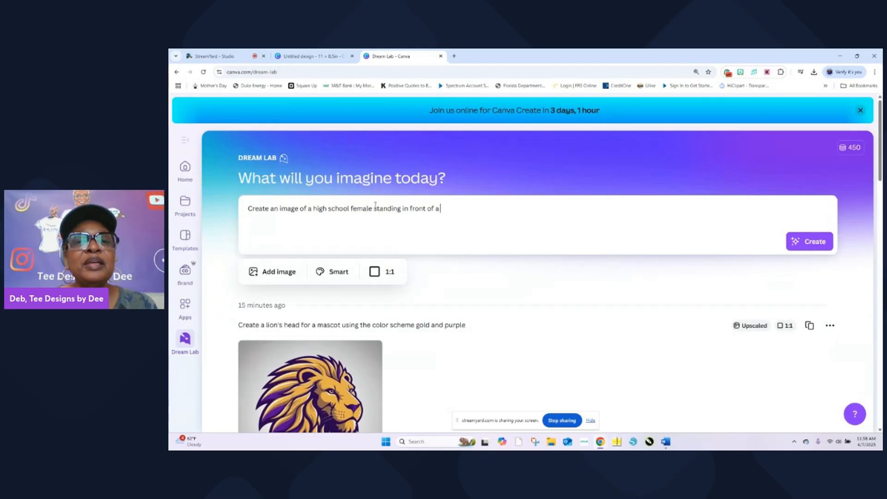
pyautogui.write(' building')
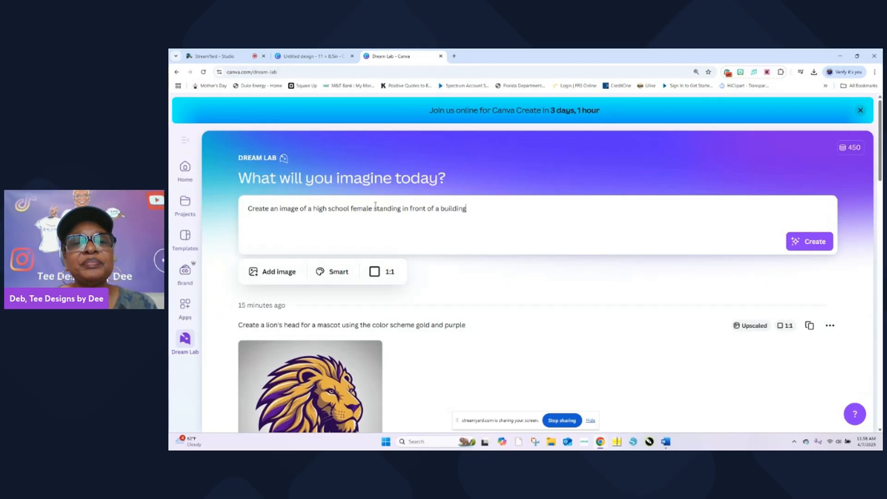
# Step: Extend the image prompt with "with a green and gold cap and gown"
pyautogui.write(' with a')
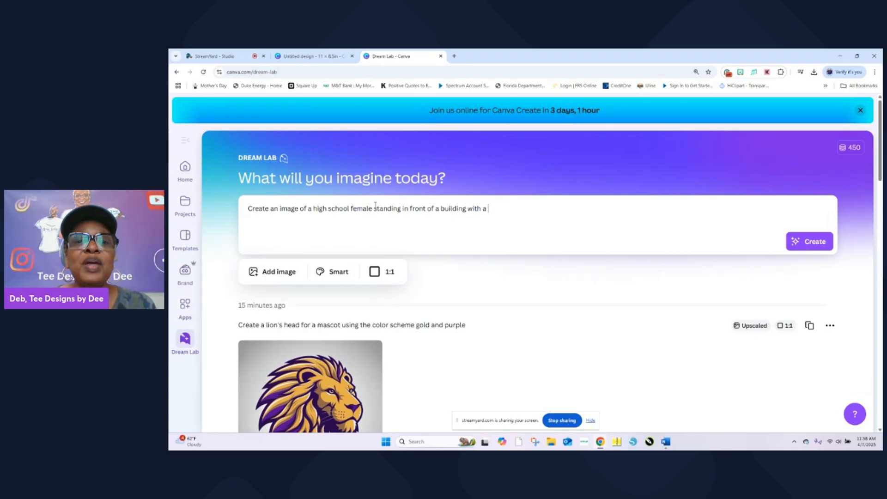
pyautogui.write(' purple a')
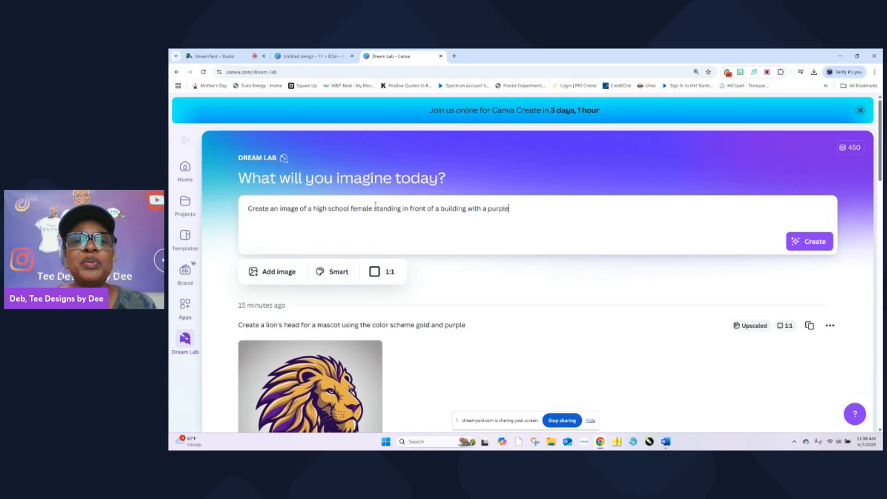
pyautogui.press('BackSpace')
pyautogui.press('BackSpace')
pyautogui.press('BackSpace')
pyautogui.press('BackSpace')
pyautogui.press('BackSpace')
pyautogui.press('BackSpace')
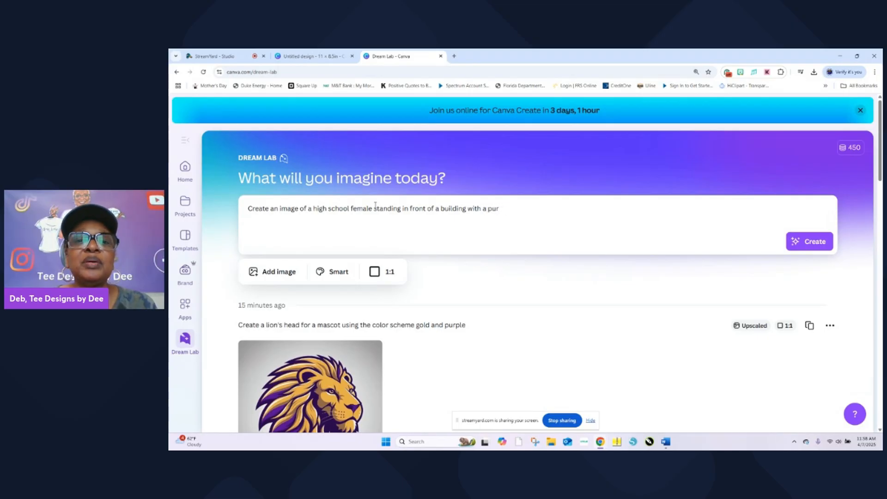
pyautogui.write('fre')
pyautogui.press('BackSpace')
pyautogui.press('BackSpace')
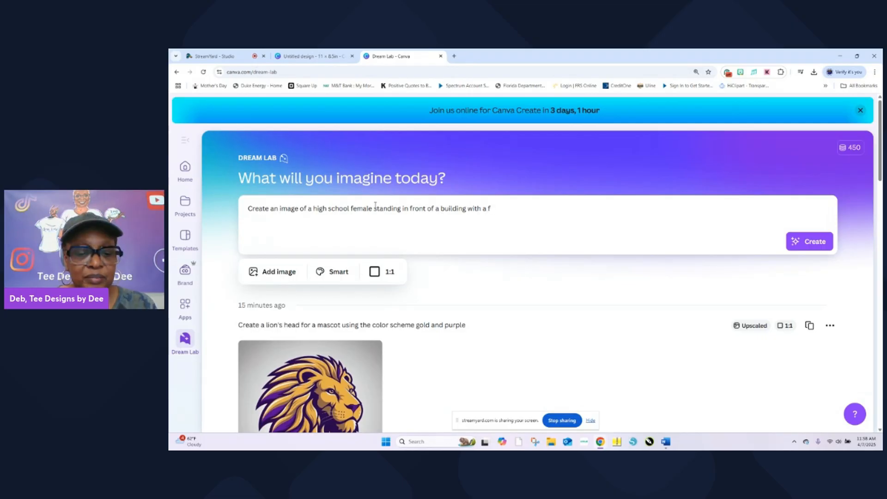
pyautogui.press('BackSpace')
pyautogui.write('grr')
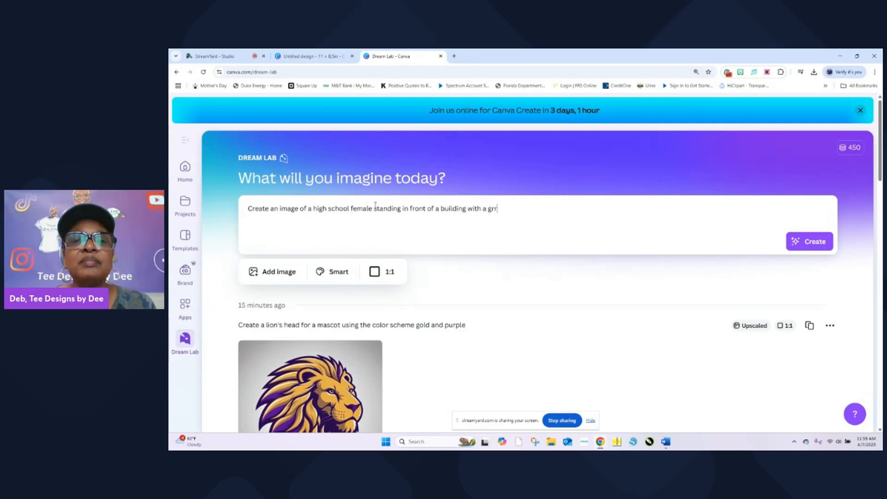
pyautogui.press('BackSpace')
pyautogui.write('een an')
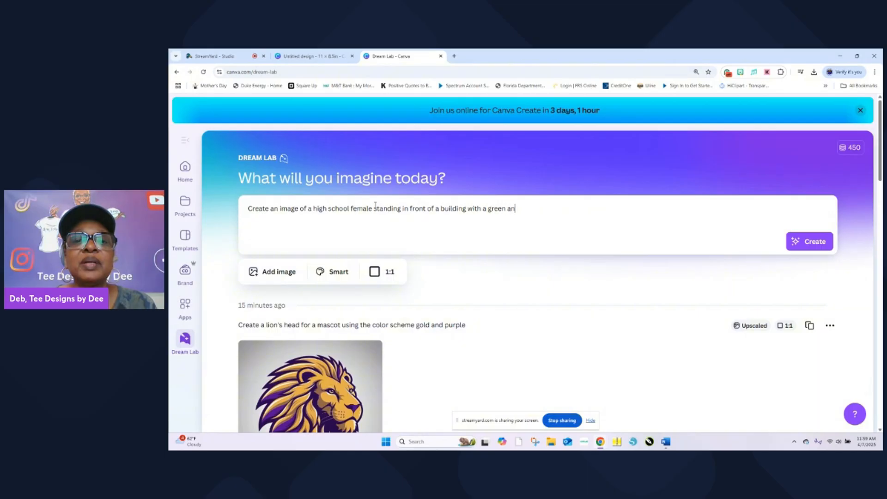
pyautogui.write('d gold cap ')
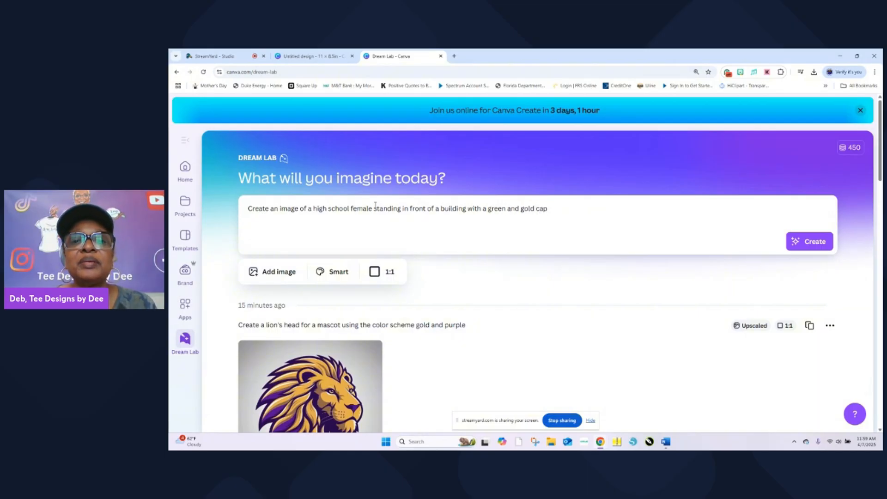
pyautogui.write('and gow')
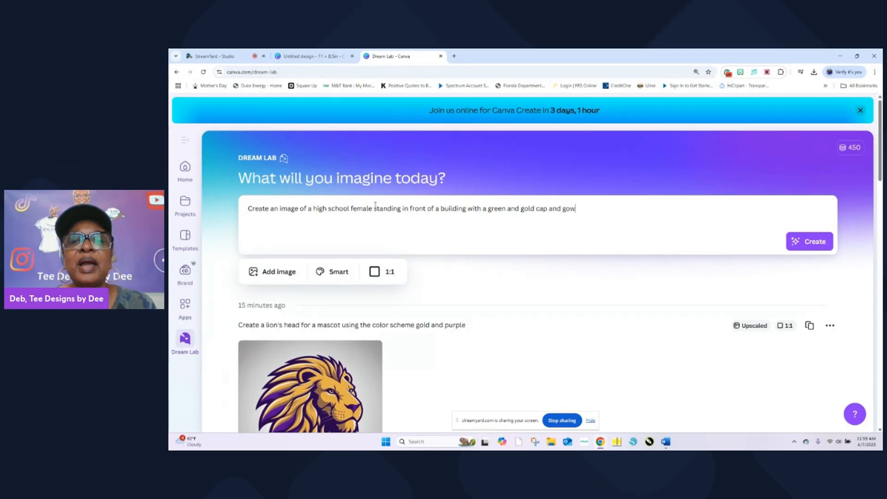
pyautogui.write('n')
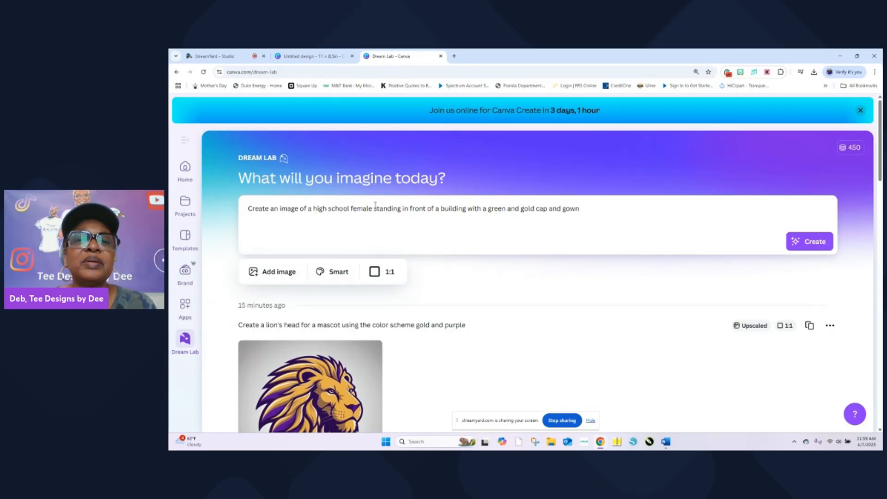
# Step: Replace "with" before "a green and gold cap" in the prompt by "dressed in"
pyautogui.click(485, 209)
pyautogui.press('BackSpace')
pyautogui.press('BackSpace')
pyautogui.press('BackSpace')
pyautogui.press('BackSpace')
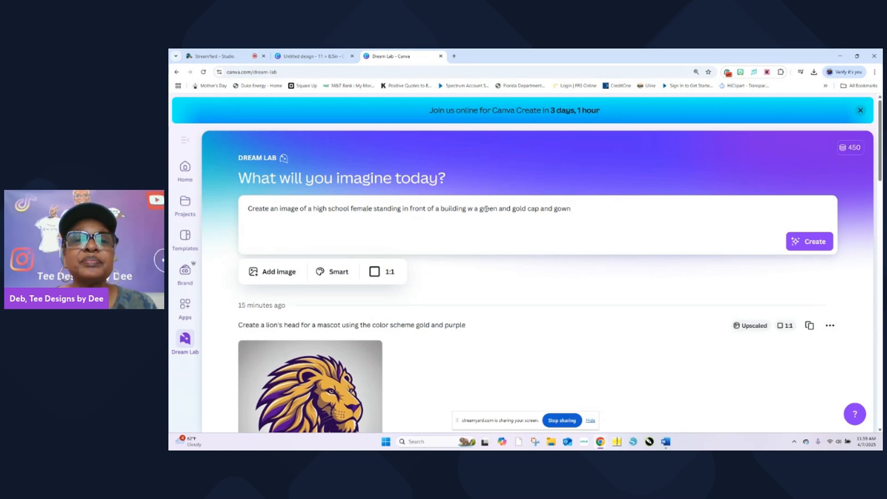
pyautogui.write('dressed in')
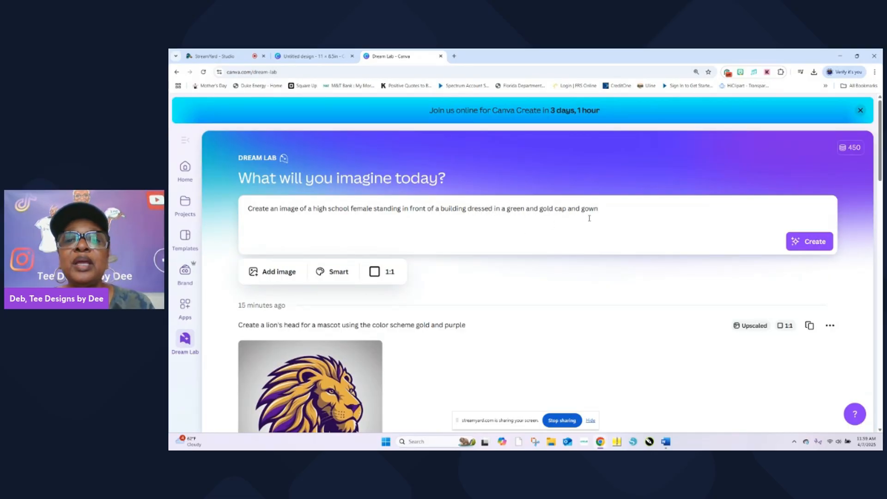
# Step: End the prompt with a period, generate the images and bring the results into view
pyautogui.click(605, 210)
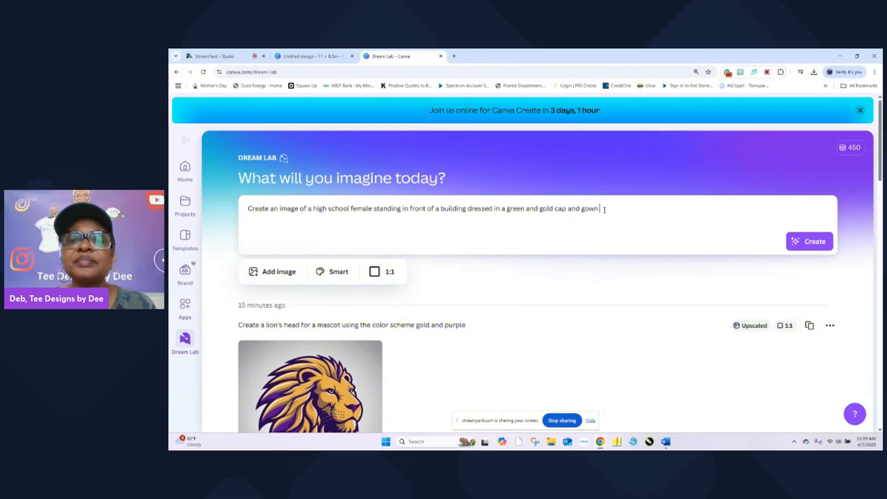
pyautogui.write('.')
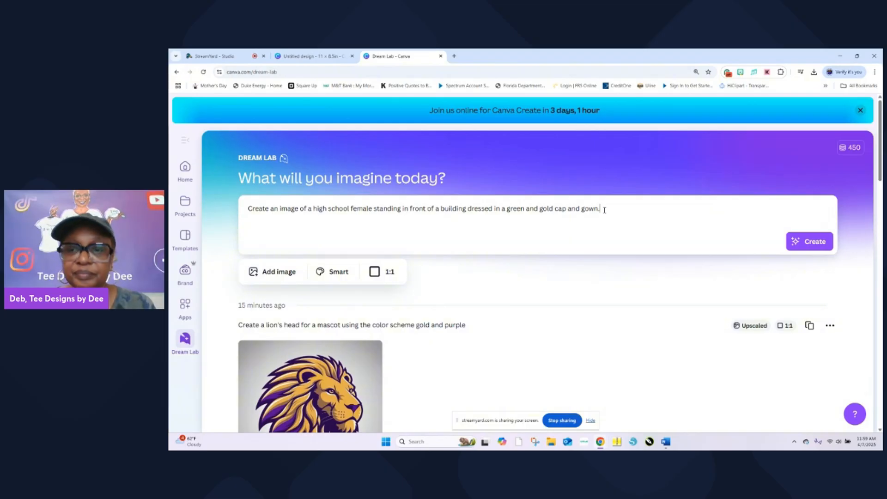
pyautogui.click(805, 245)
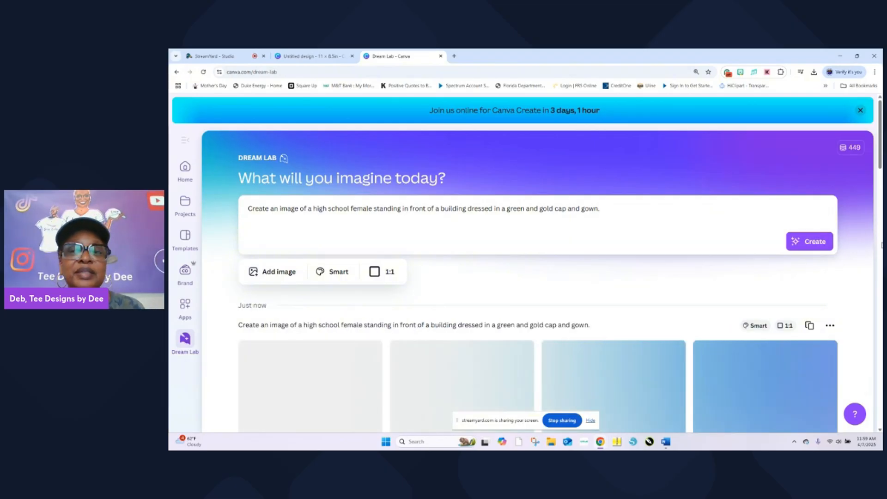
pyautogui.moveTo(880, 165); pyautogui.dragTo(880, 181)
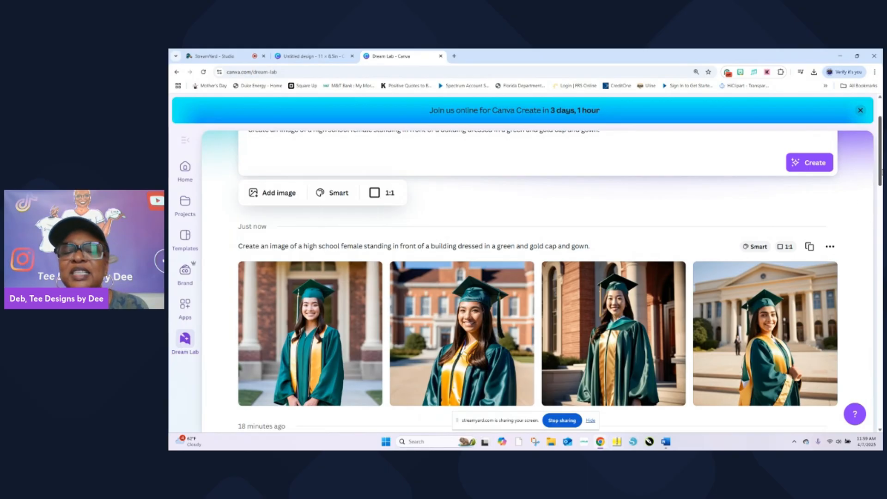
# Step: Change "a high school female" in the prompt to "an African American high school female" and generate new images
pyautogui.moveTo(881, 173); pyautogui.dragTo(881, 160)
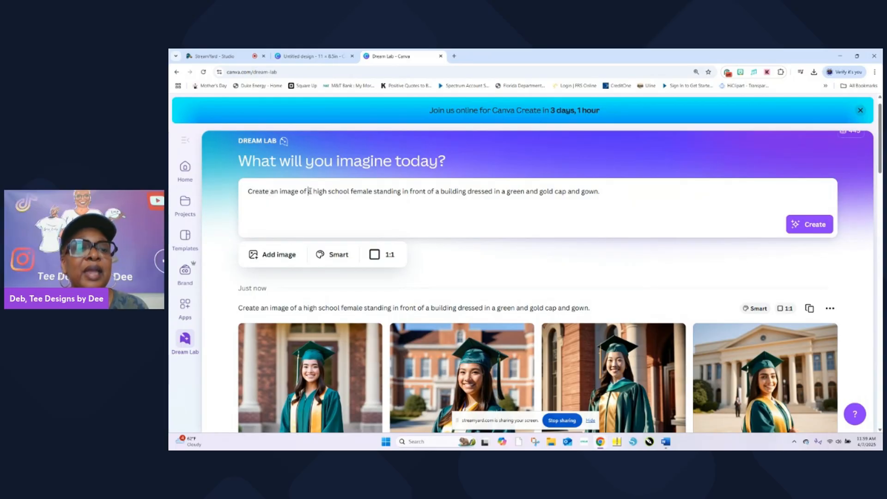
pyautogui.write('n A')
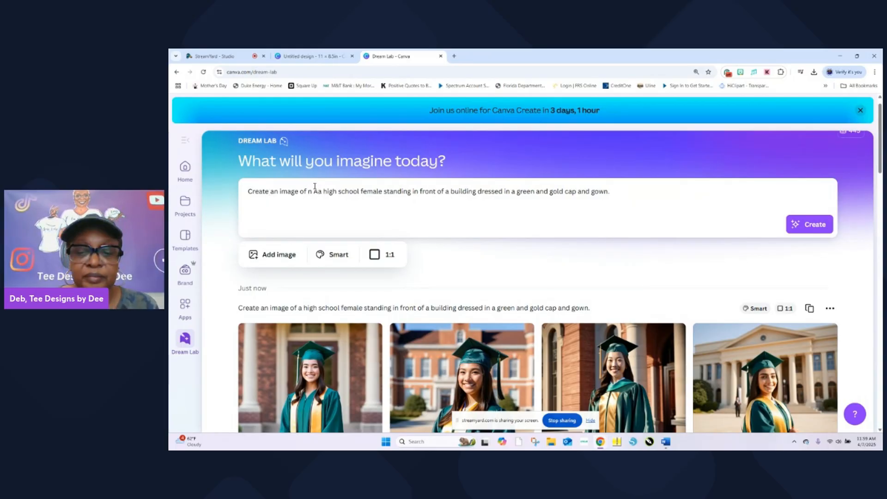
pyautogui.press('BackSpace')
pyautogui.press('BackSpace')
pyautogui.press('BackSpace')
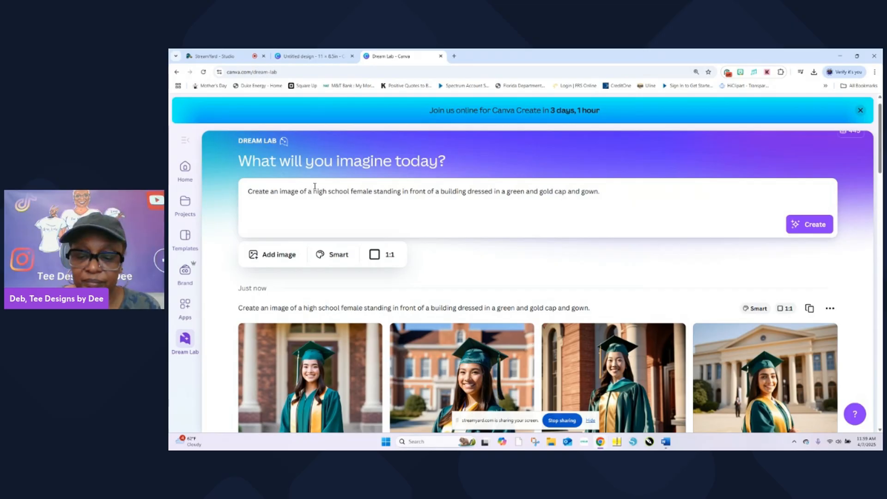
pyautogui.write('n ')
pyautogui.write('African Amer')
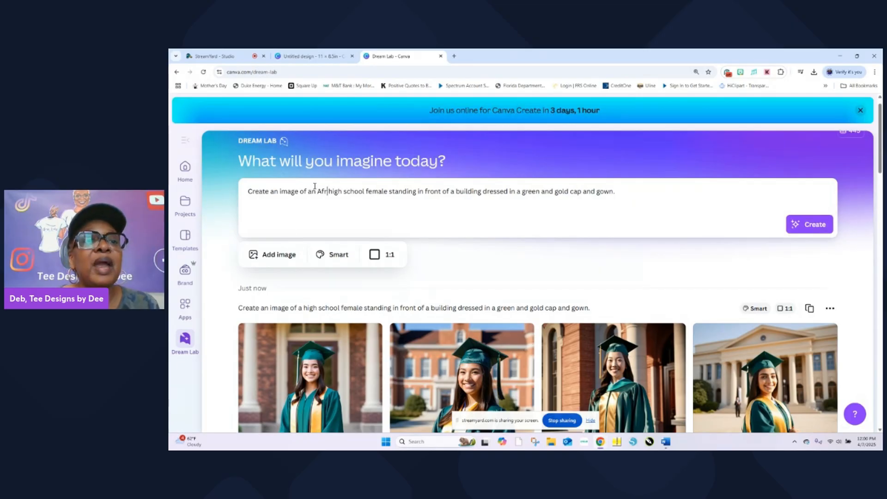
pyautogui.write('ican')
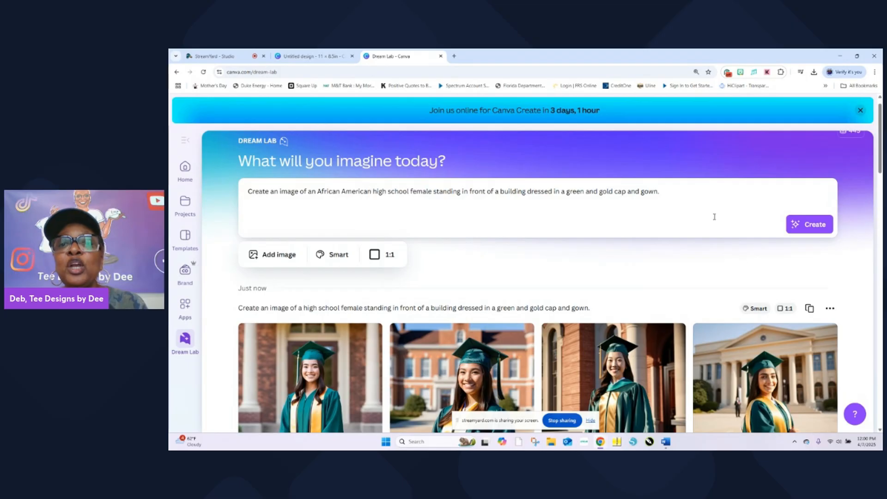
pyautogui.click(808, 225)
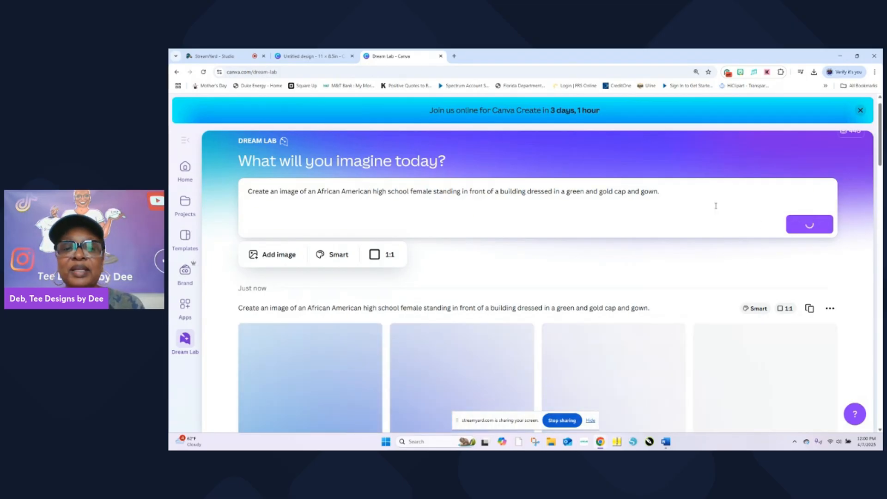
# Step: Upscale the third generated image, the graduate with clasped hands facing forward, and download the upscaled version
pyautogui.moveTo(880, 149); pyautogui.dragTo(880, 164)
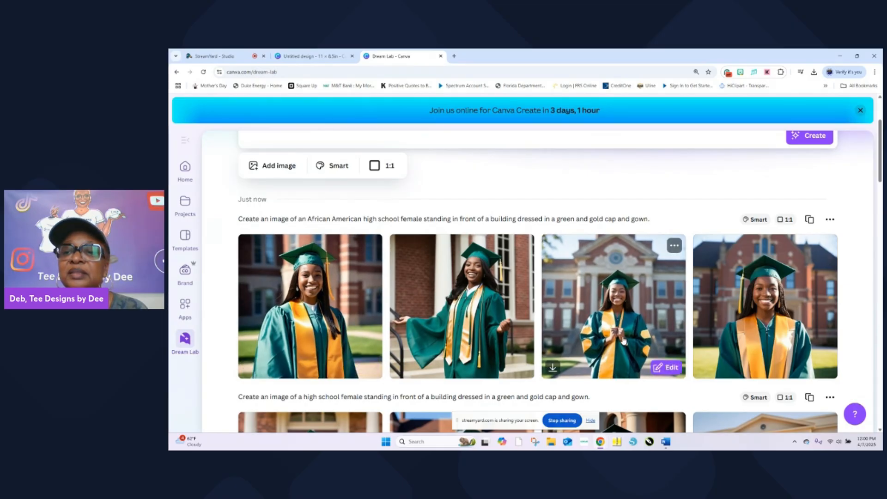
pyautogui.click(624, 341)
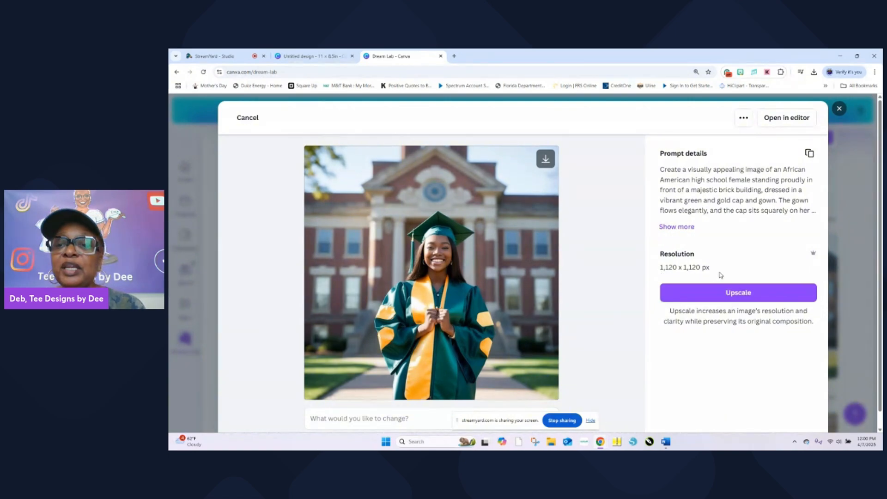
pyautogui.click(749, 293)
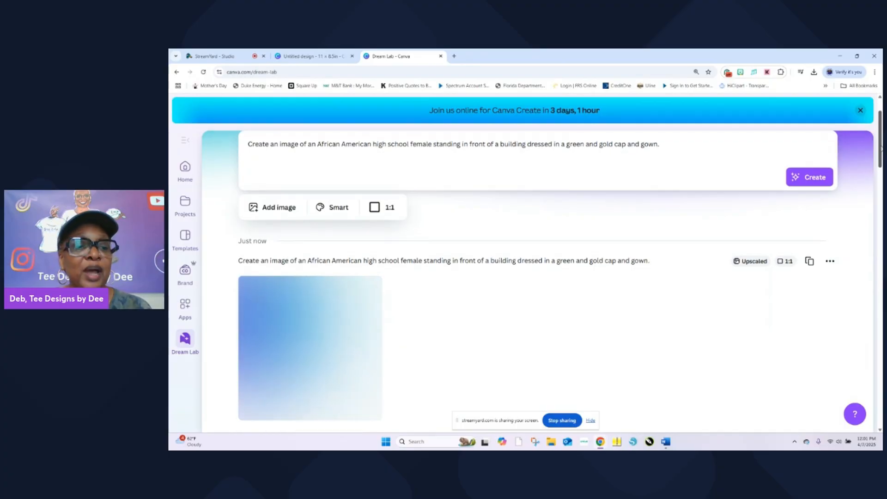
pyautogui.moveTo(881, 148); pyautogui.dragTo(880, 158)
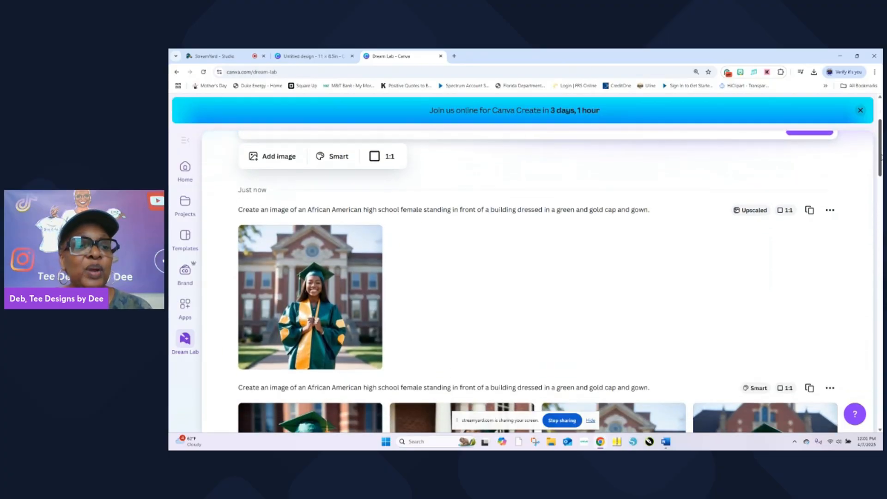
pyautogui.moveTo(323, 323)
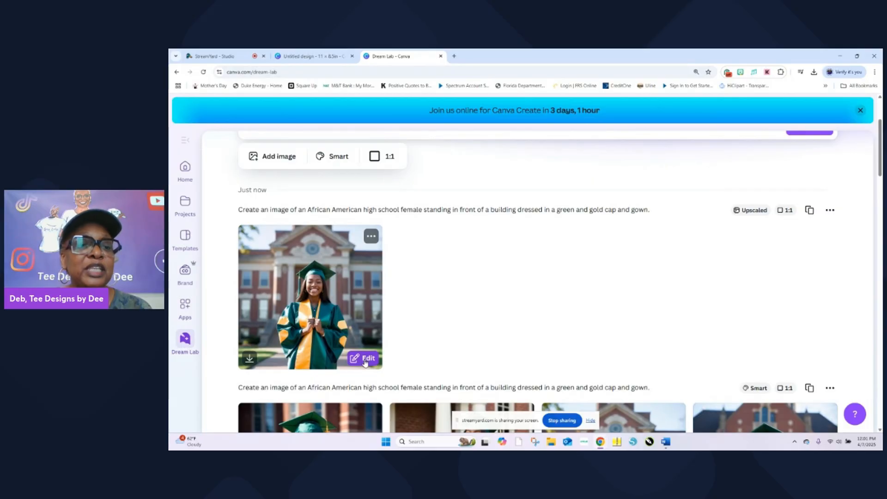
pyautogui.click(249, 360)
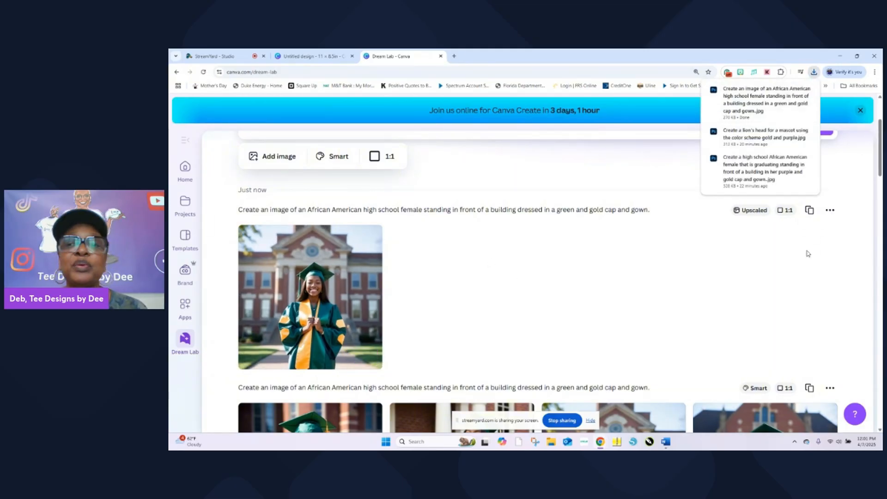
# Step: Replace the whole prompt with "Create an eagle mascot using the colors green and gold", generate the images and bring them into view
pyautogui.moveTo(879, 165); pyautogui.dragTo(880, 152)
pyautogui.scroll(1, 741, 200)
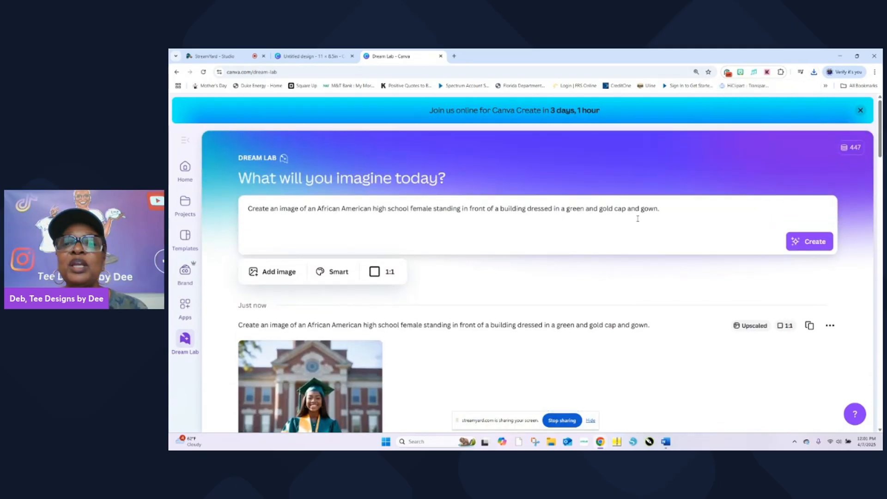
pyautogui.moveTo(666, 210); pyautogui.dragTo(234, 215)
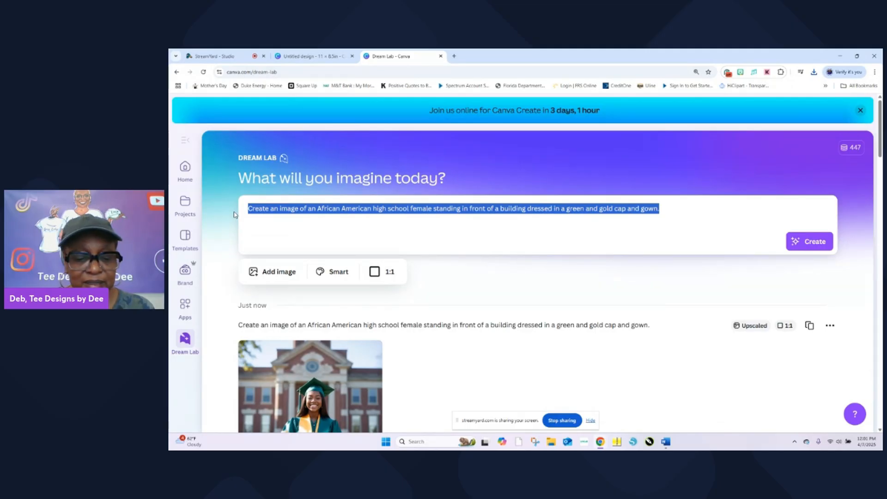
pyautogui.write('Create')
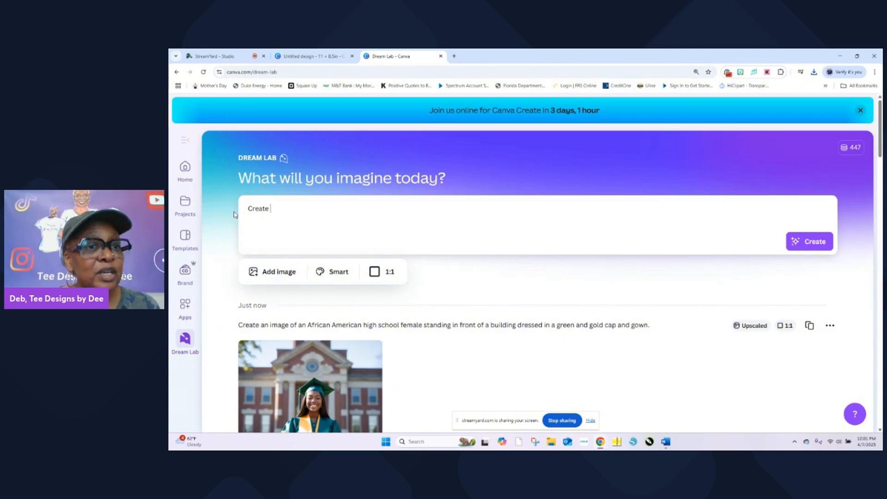
pyautogui.write('a')
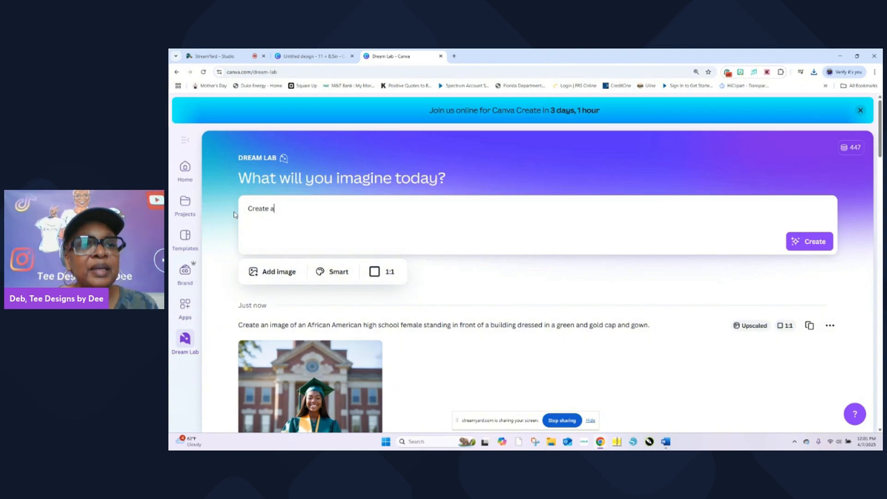
pyautogui.write('n eagle')
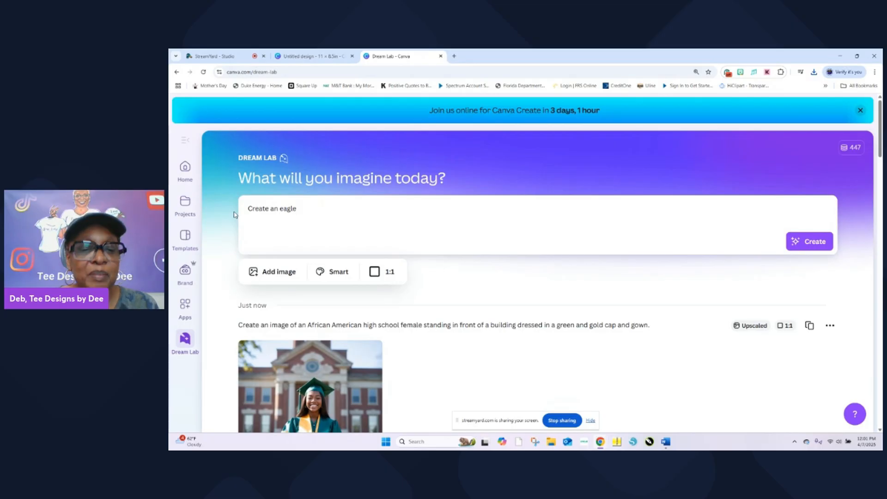
pyautogui.write(' mascot using')
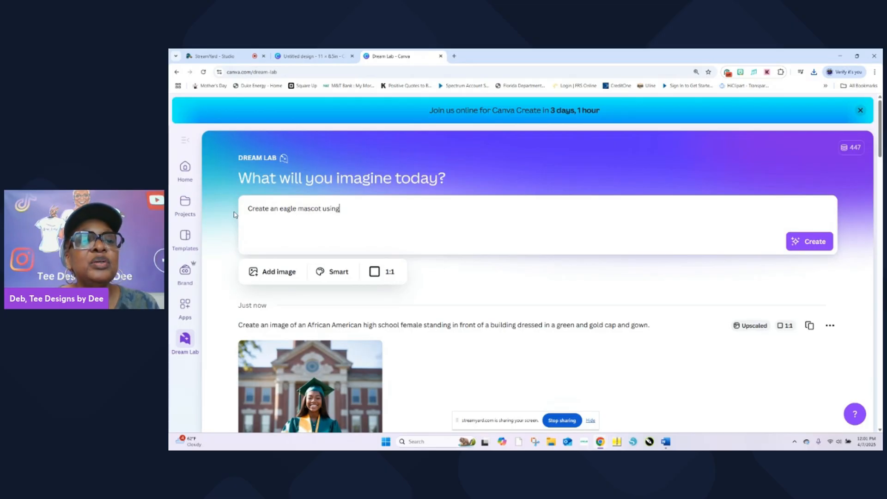
pyautogui.write(' the ')
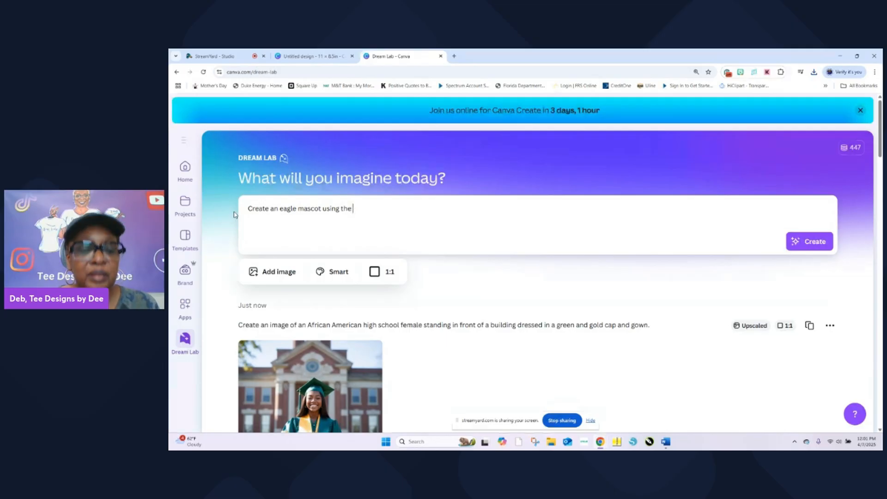
pyautogui.write('scolors ')
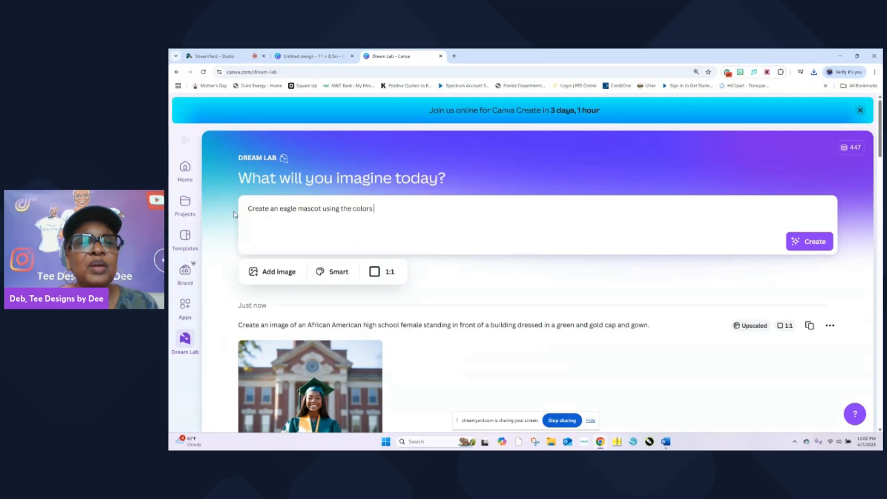
pyautogui.write('green and gold')
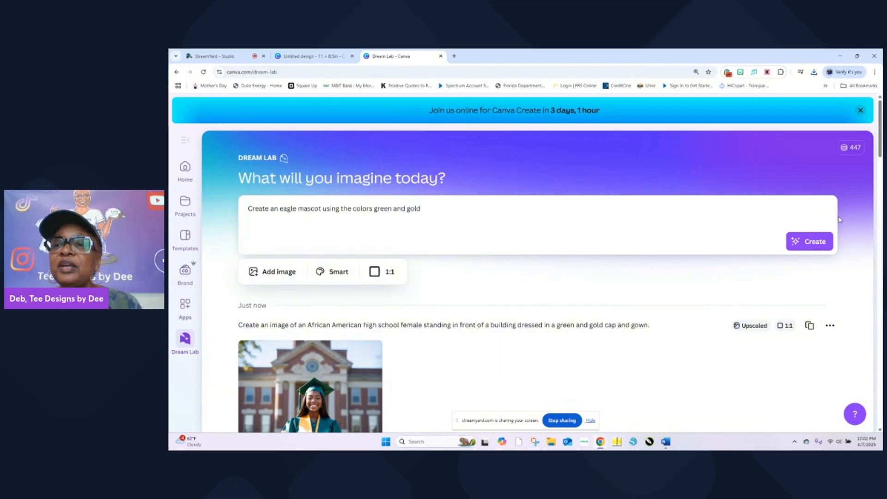
pyautogui.click(811, 241)
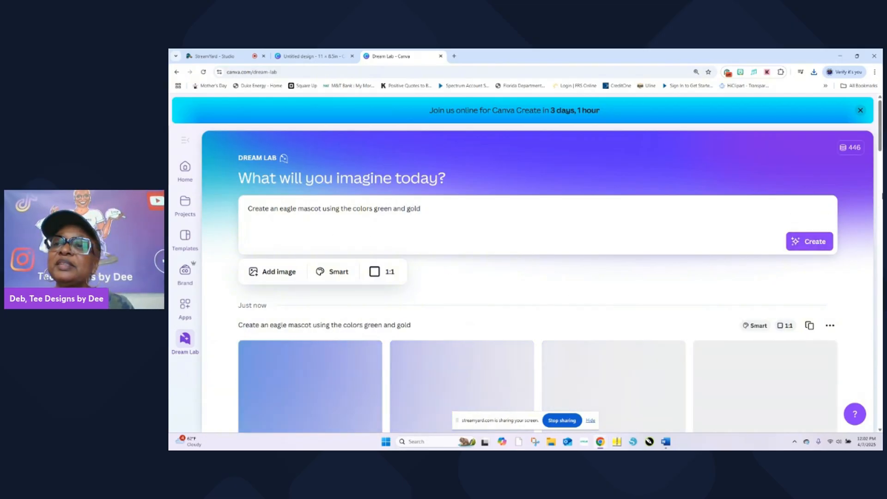
pyautogui.scroll(-2, 536, 277)
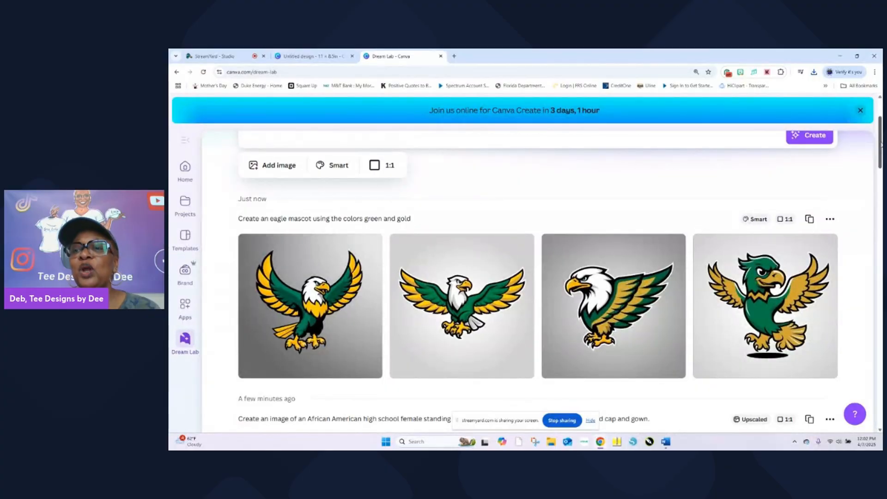
# Step: Insert "the head of" before "an eagle mascot" in the prompt and generate new images
pyautogui.scroll(3, 401, 211)
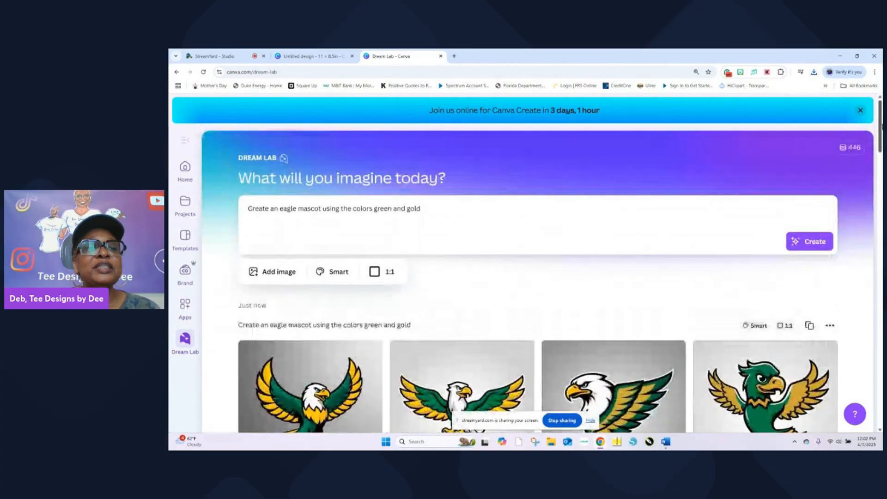
pyautogui.click(278, 208)
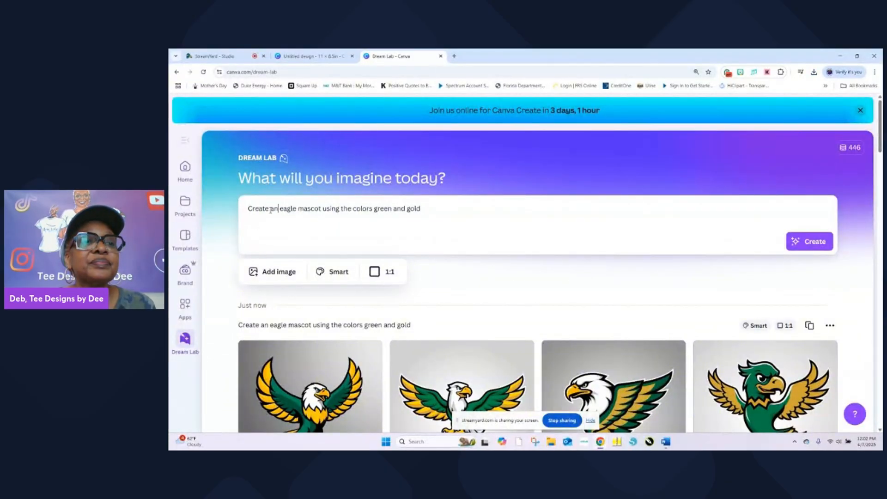
pyautogui.click(272, 208)
pyautogui.write('the ')
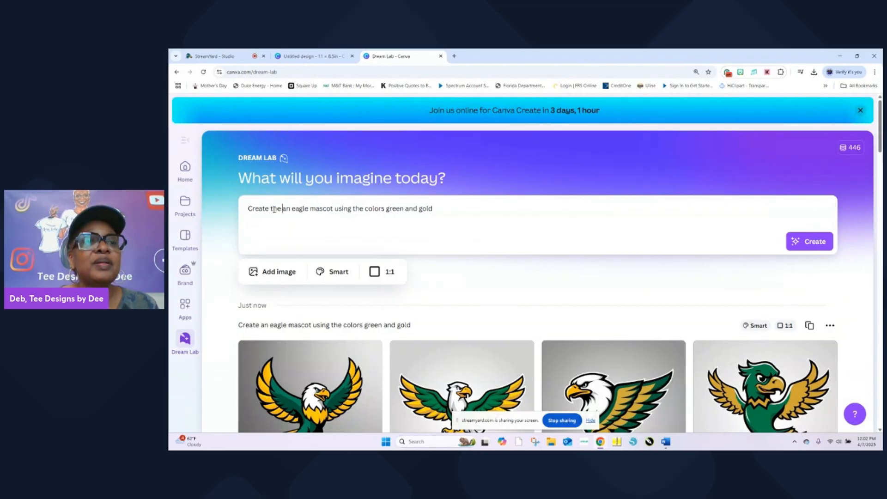
pyautogui.write('head of')
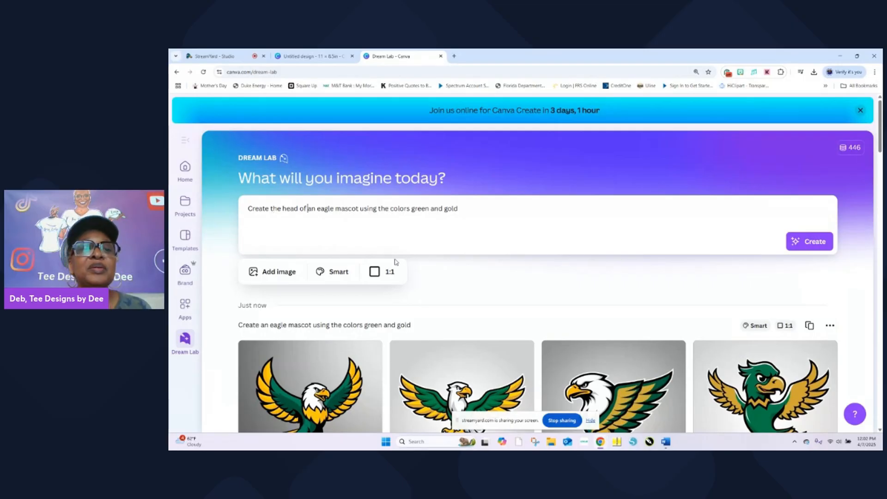
pyautogui.click(808, 240)
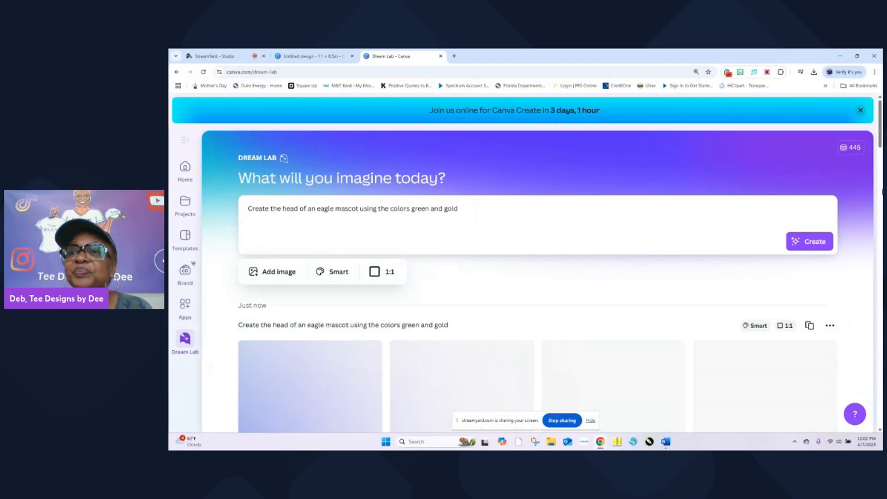
# Step: Upscale the fourth generated eagle head, the one on a dark gray background, and download the upscaled version
pyautogui.moveTo(879, 130); pyautogui.dragTo(881, 142)
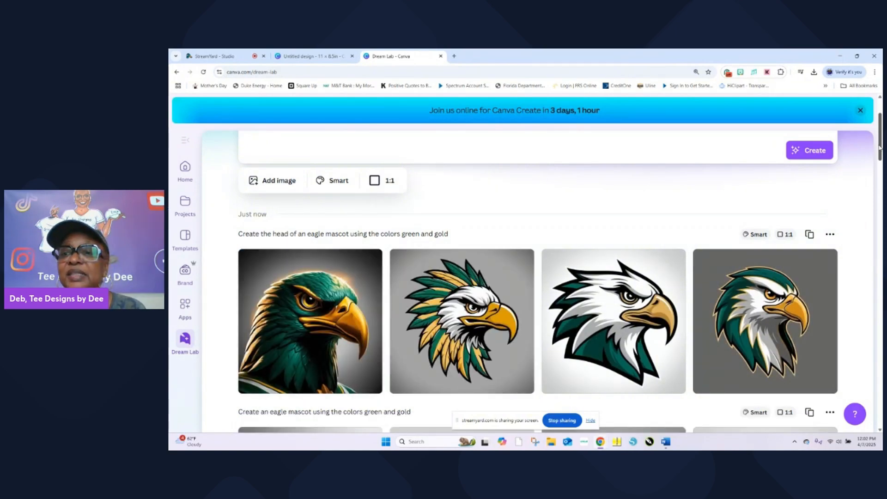
pyautogui.moveTo(798, 298)
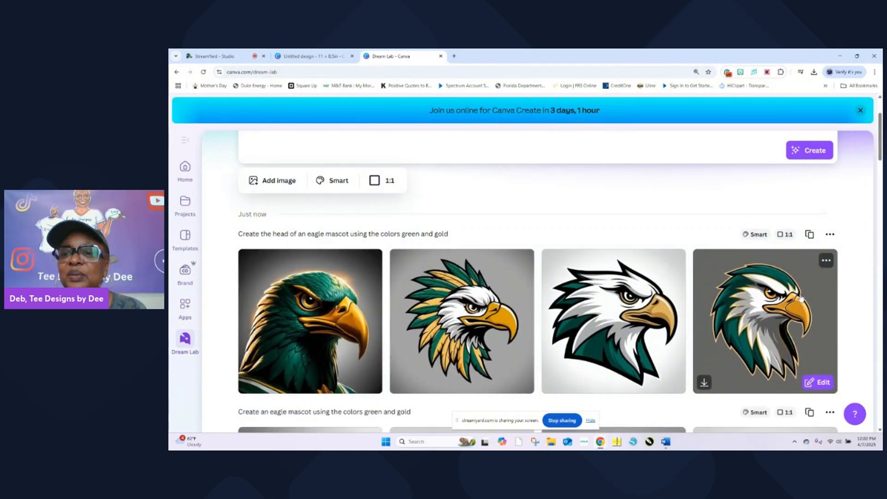
pyautogui.click(775, 307)
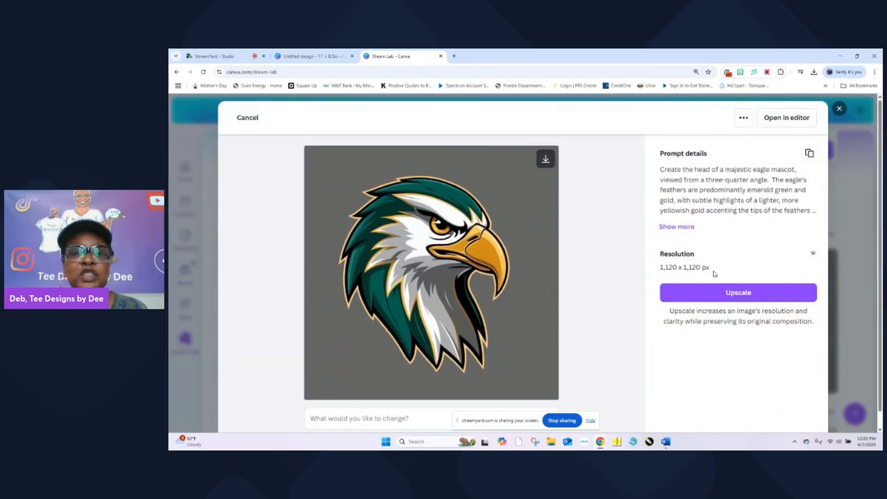
pyautogui.click(734, 294)
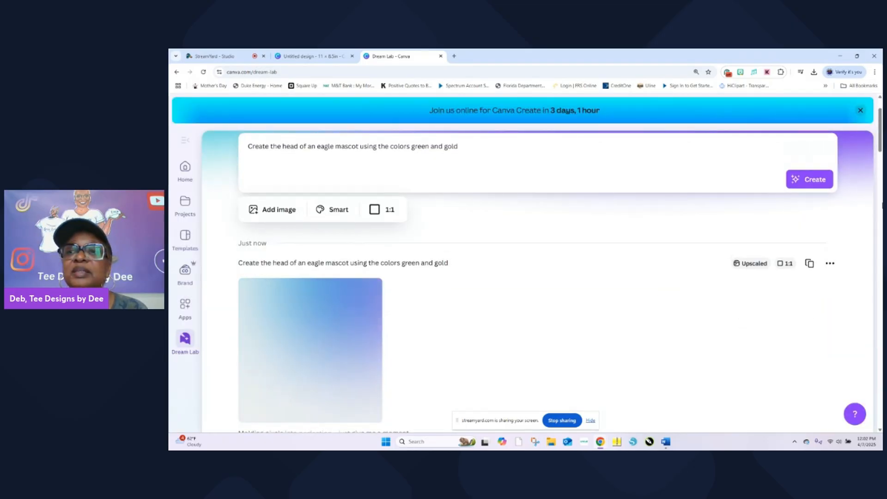
pyautogui.moveTo(880, 145); pyautogui.dragTo(880, 153)
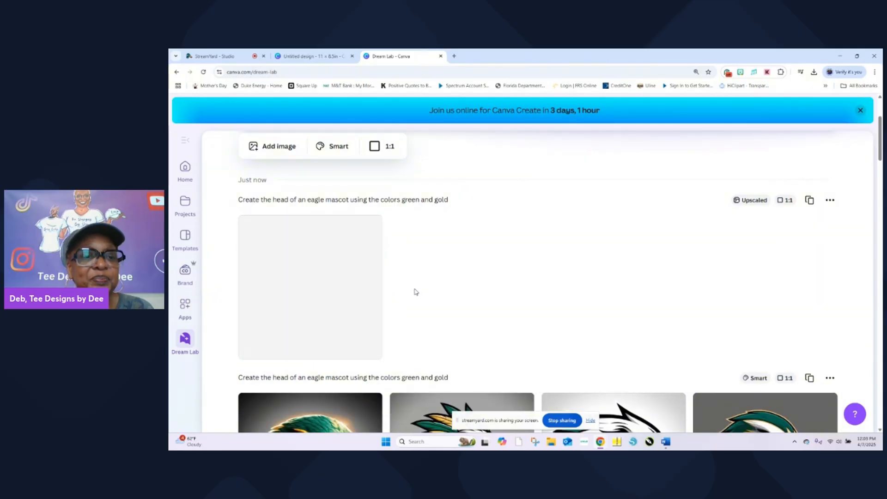
pyautogui.moveTo(277, 356)
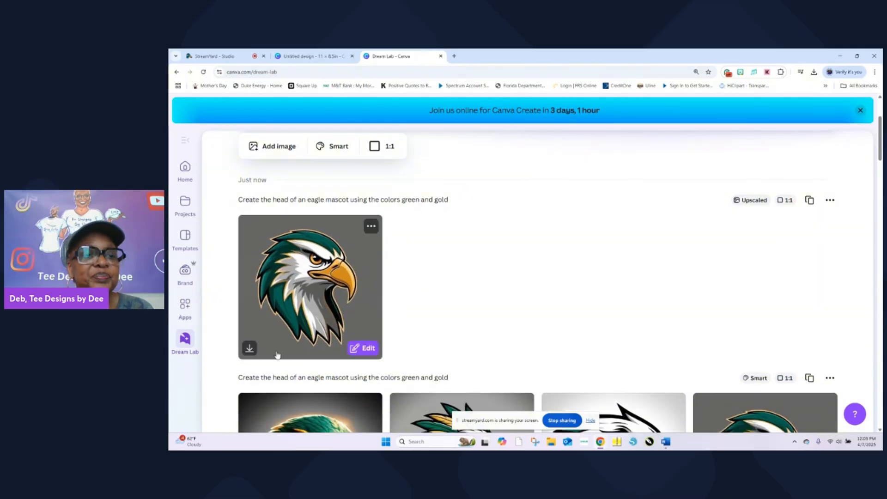
pyautogui.click(249, 349)
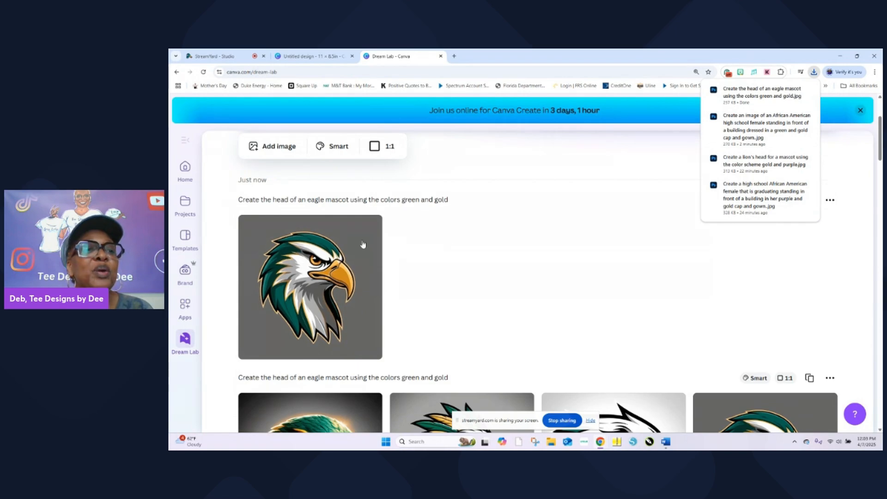
# Step: Open the Party Favor Chip Bag folder among the projects
pyautogui.click(186, 204)
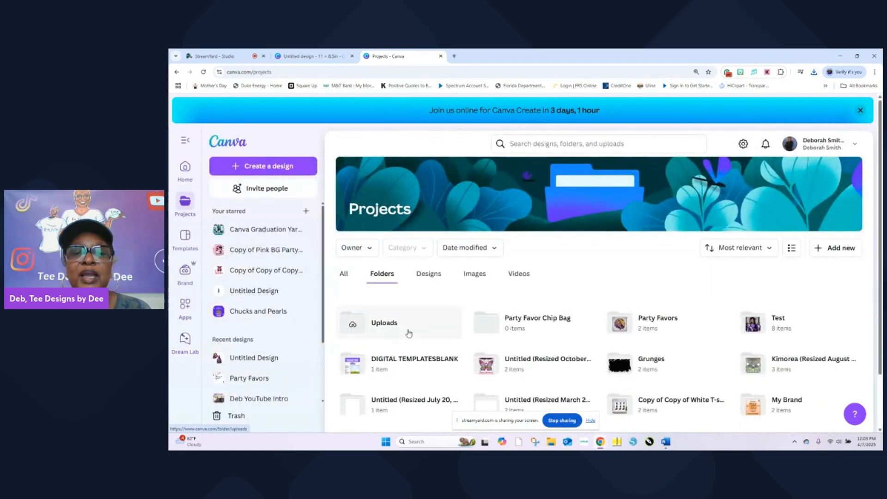
pyautogui.click(493, 329)
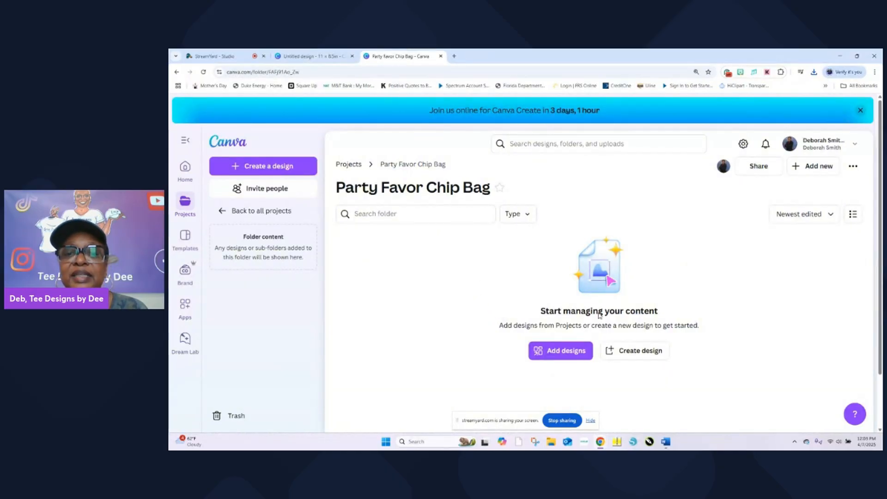
pyautogui.click(574, 354)
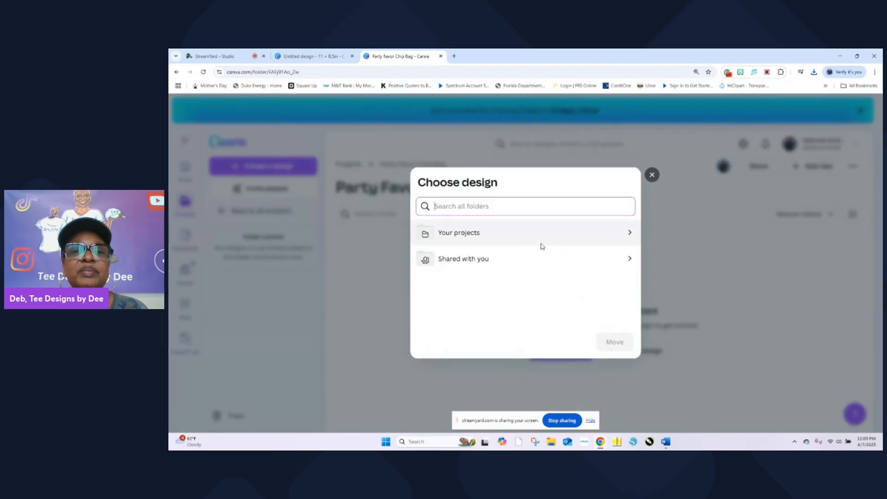
pyautogui.click(652, 174)
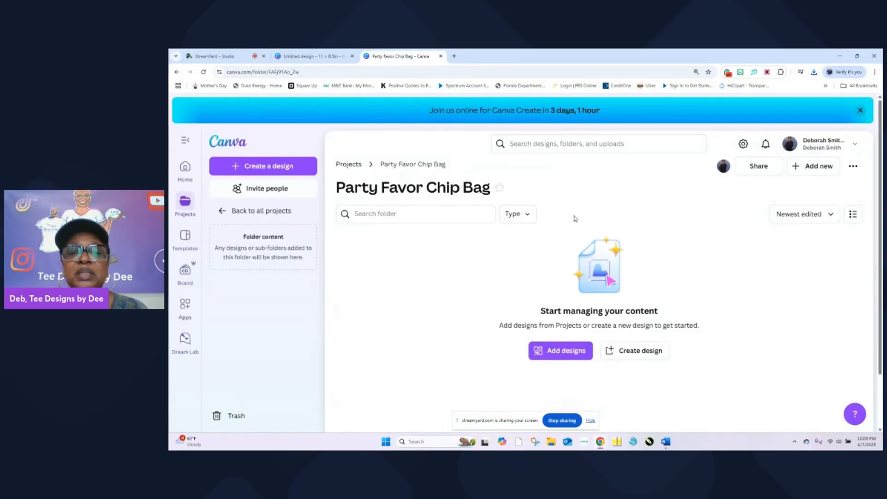
pyautogui.scroll(-2, 880, 227)
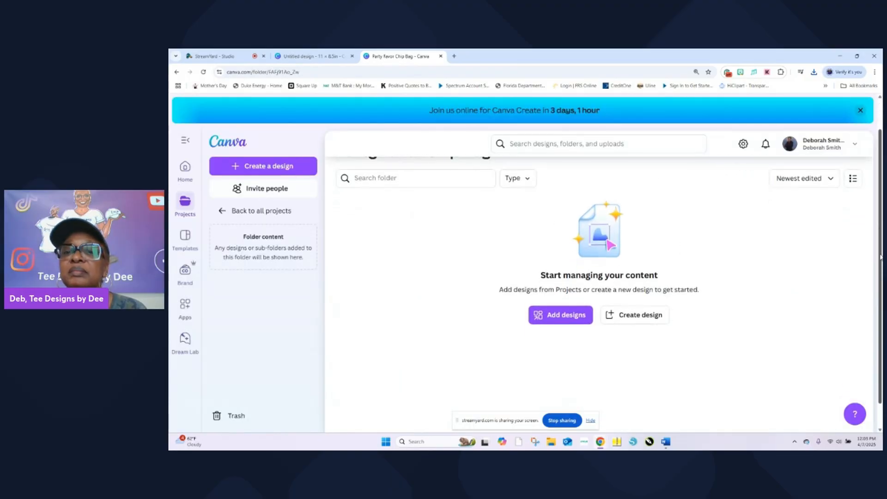
pyautogui.scroll(2, 880, 227)
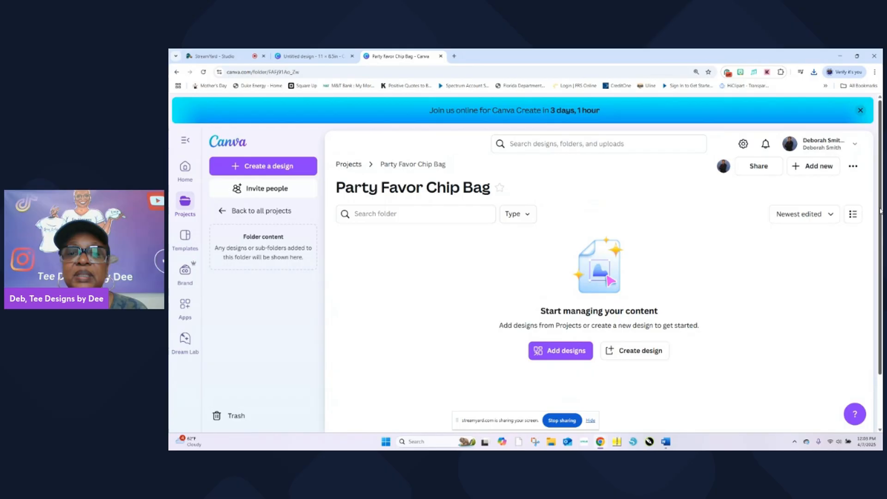
pyautogui.click(640, 350)
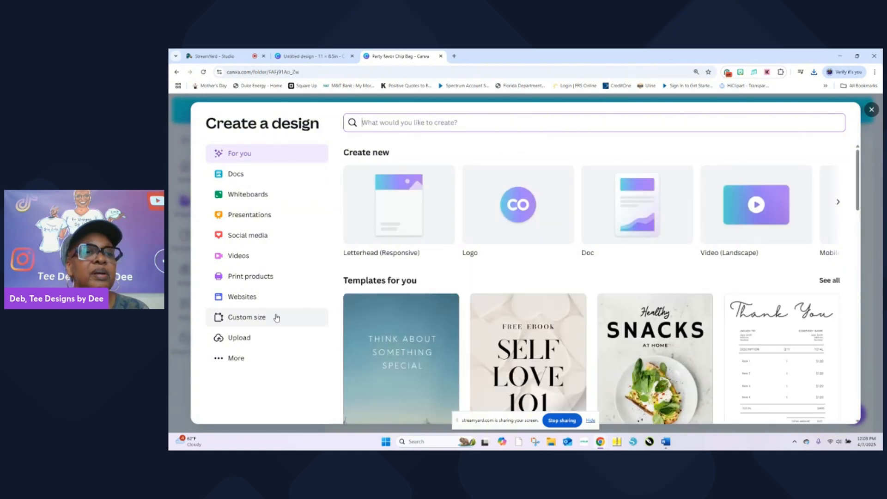
pyautogui.click(870, 111)
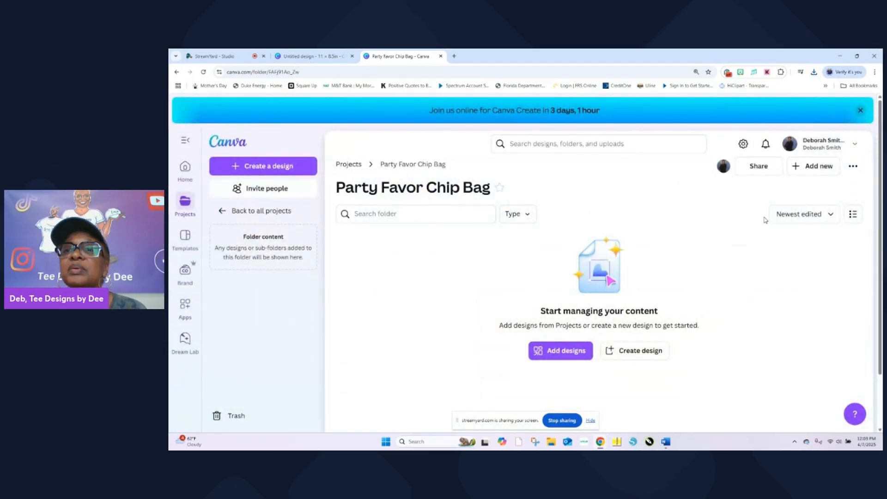
pyautogui.moveTo(879, 267)
pyautogui.mouseDown()
pyautogui.moveTo(879, 285)
pyautogui.moveTo(878, 267)
pyautogui.mouseUp()
# Step: Filter the Party Favor Chip Bag folder by the Images type and bring its upload options into view
pyautogui.click(526, 221)
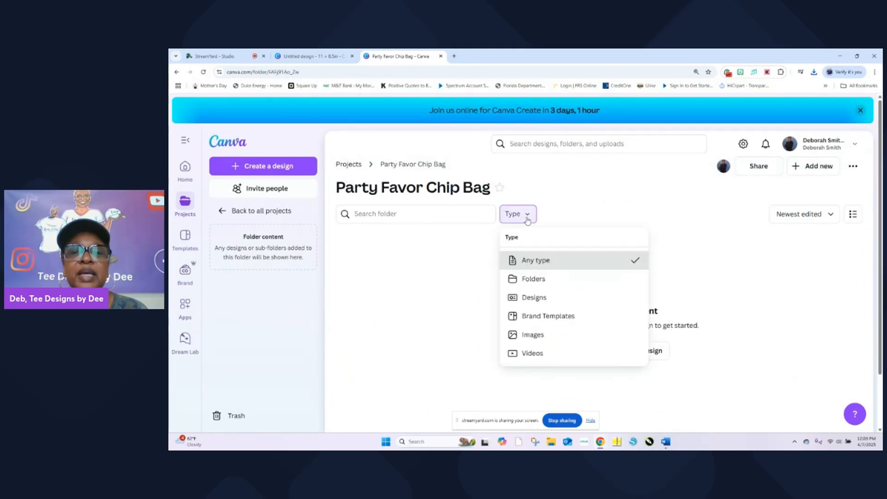
pyautogui.click(532, 334)
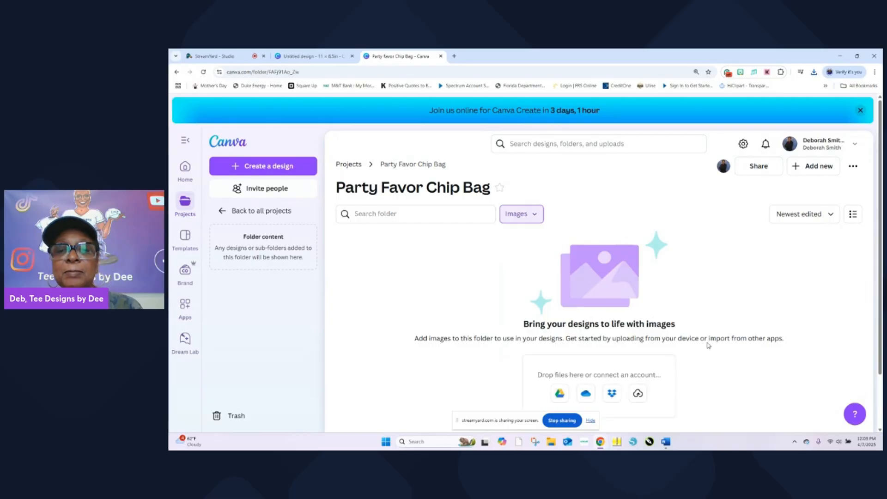
pyautogui.scroll(-1, 867, 286)
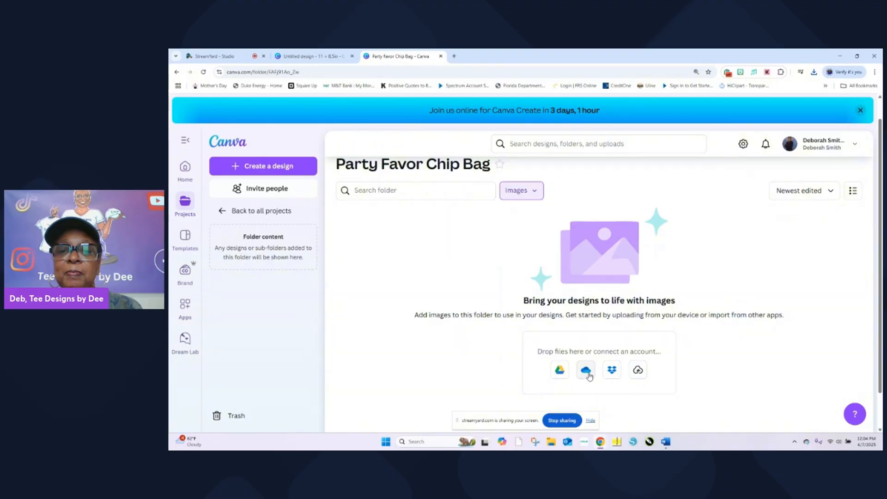
pyautogui.click(639, 372)
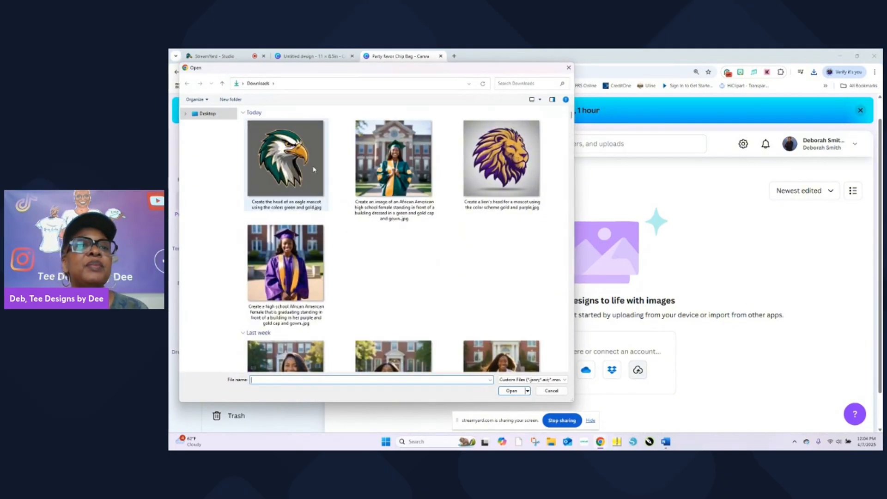
pyautogui.click(313, 169)
pyautogui.keyDown('ctrl'); pyautogui.click(367, 154); pyautogui.keyUp('ctrl')
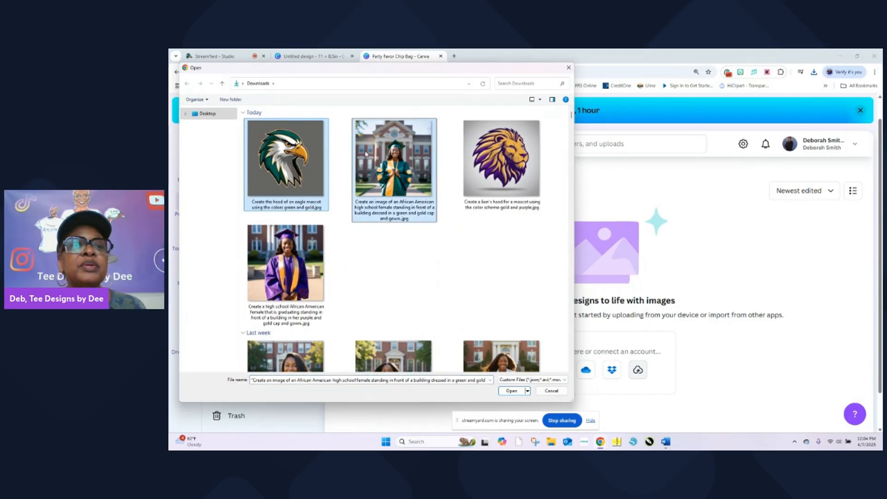
pyautogui.click(568, 68)
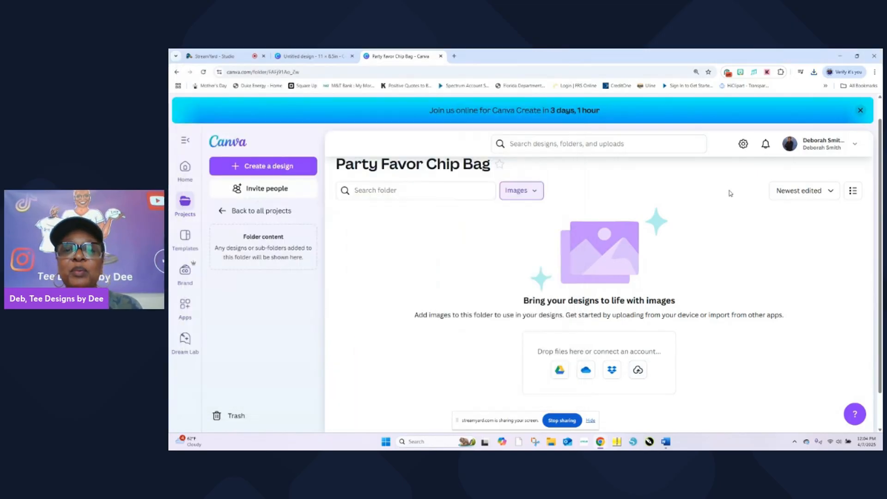
pyautogui.click(534, 193)
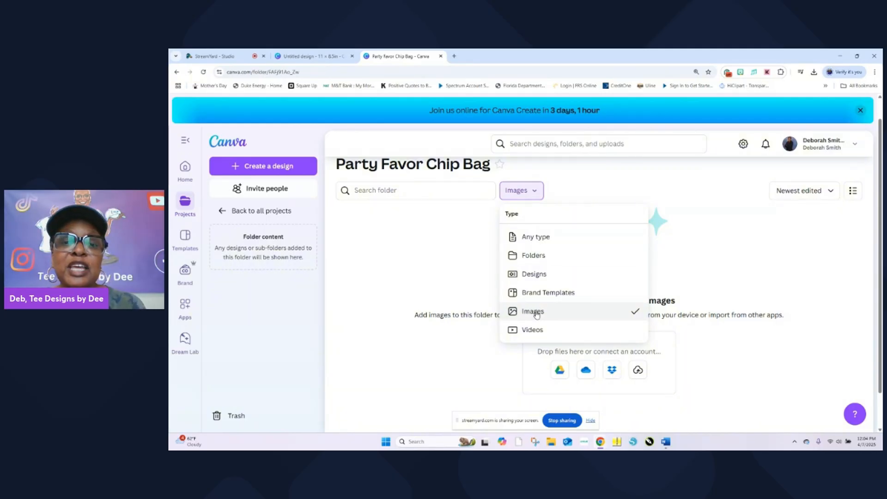
pyautogui.click(454, 275)
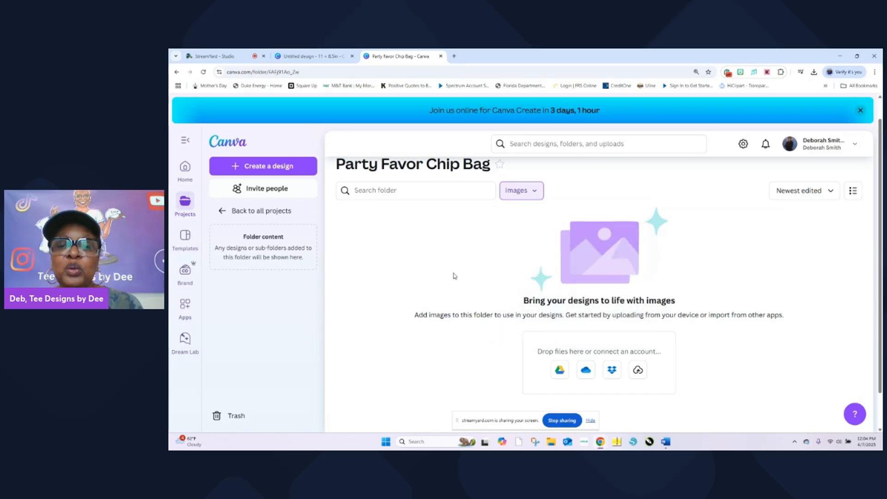
# Step: Upload the green and gold eagle head and the graduate in the green and gold gown from Downloads into the folder
pyautogui.click(638, 371)
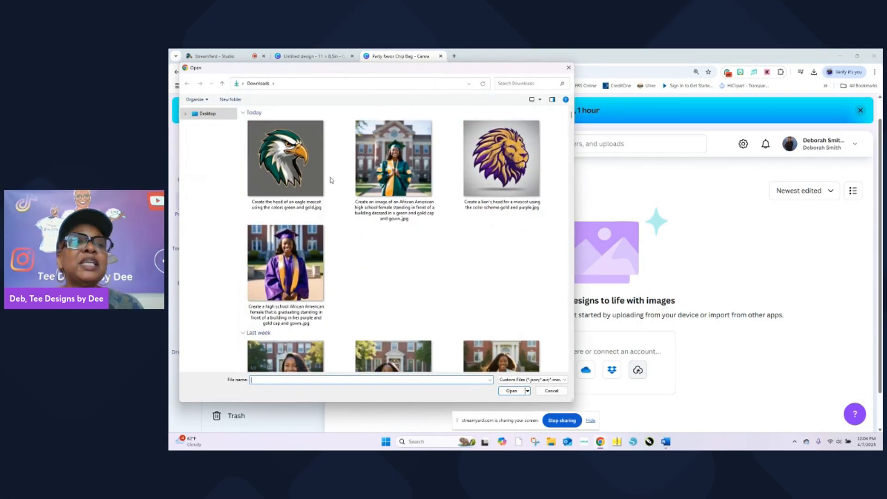
pyautogui.click(327, 179)
pyautogui.keyDown('ctrl'); pyautogui.click(402, 164); pyautogui.keyUp('ctrl')
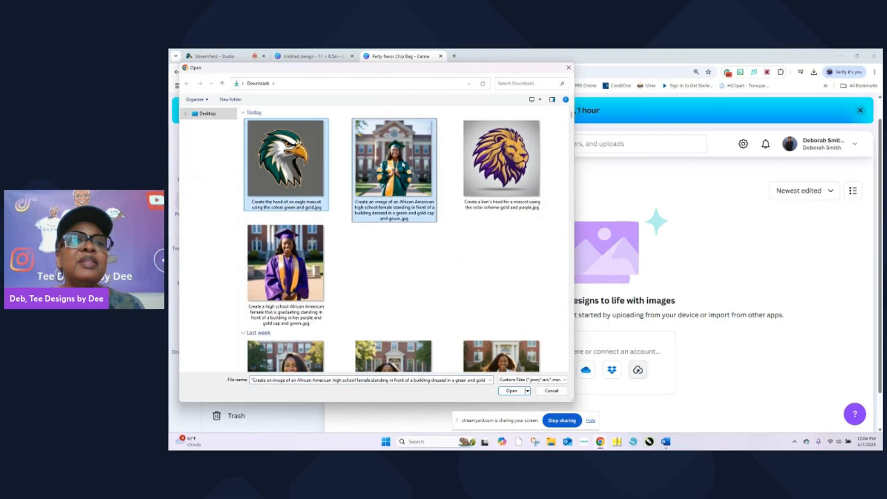
pyautogui.click(511, 391)
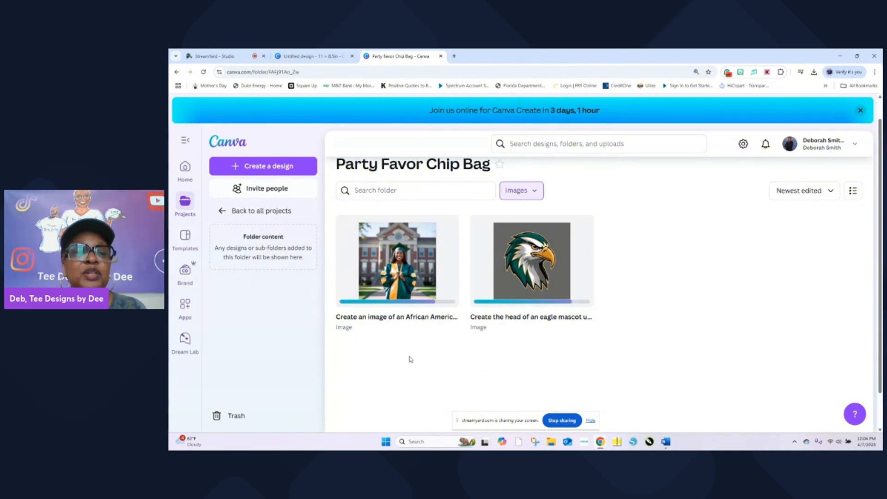
# Step: Remove the background from the uploaded graduate image and save the result to Canva
pyautogui.click(410, 276)
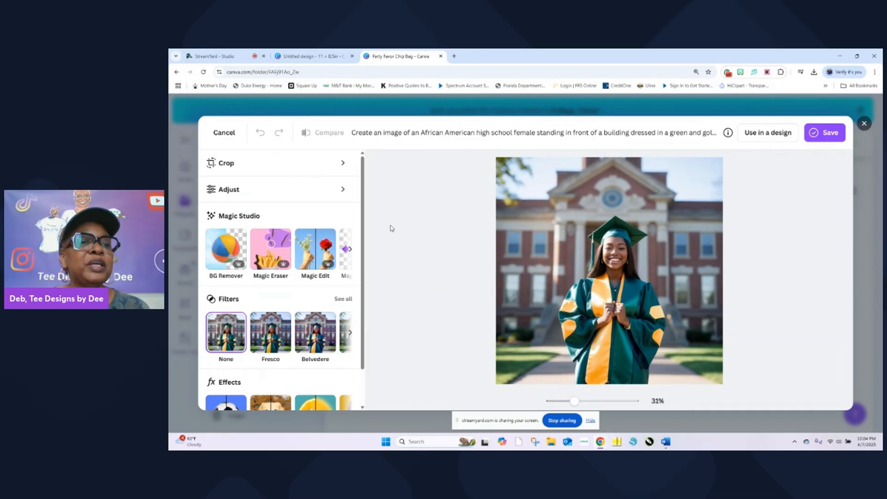
pyautogui.click(226, 249)
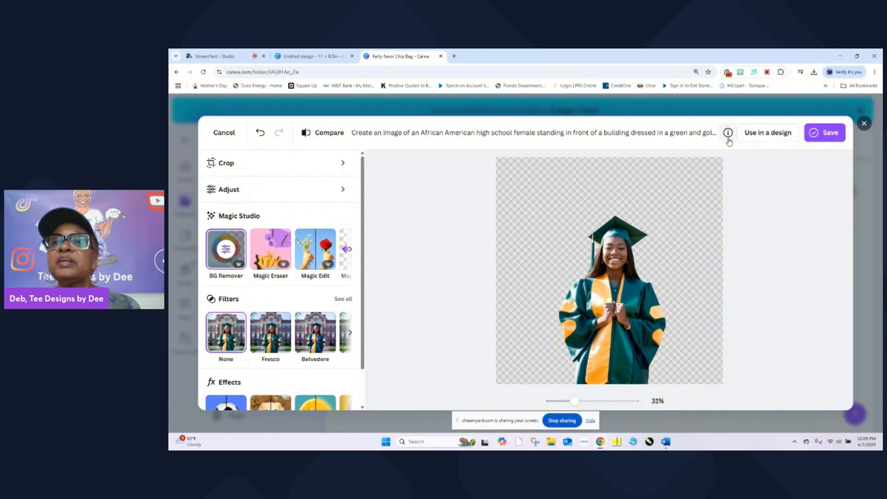
pyautogui.click(826, 132)
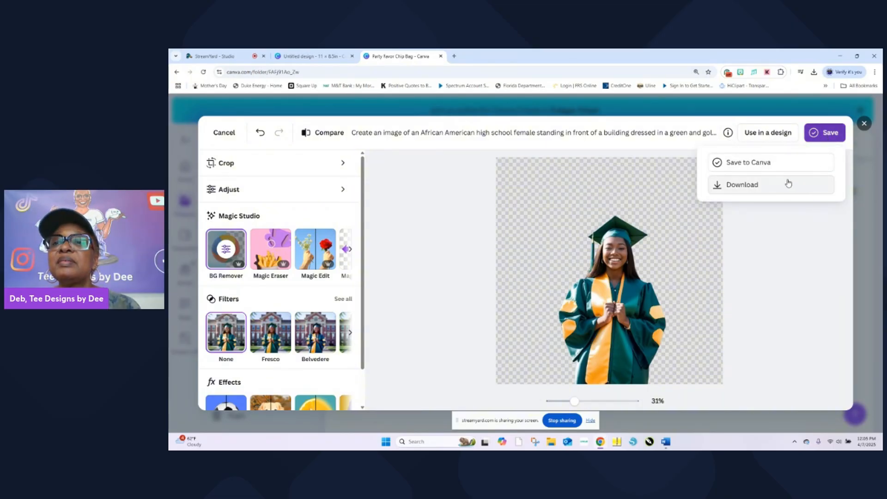
pyautogui.click(778, 163)
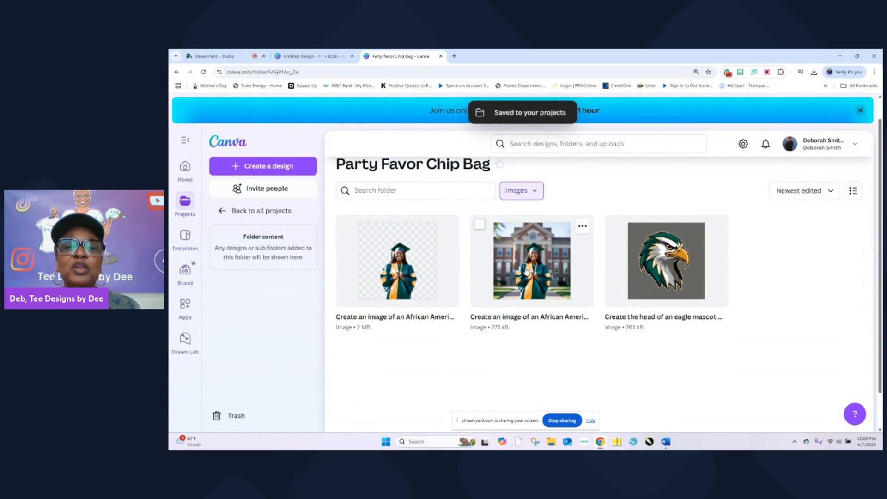
# Step: Remove the background from the uploaded eagle head image and save the result to Canva
pyautogui.click(649, 281)
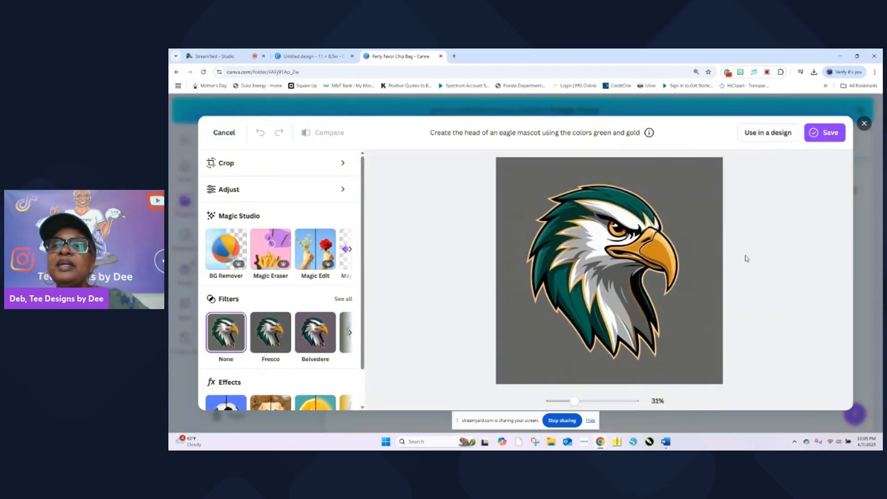
pyautogui.click(225, 253)
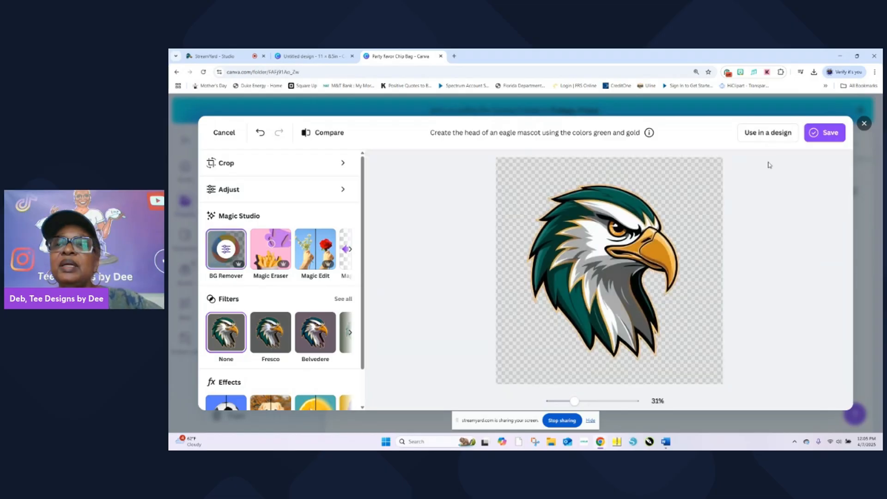
pyautogui.click(828, 134)
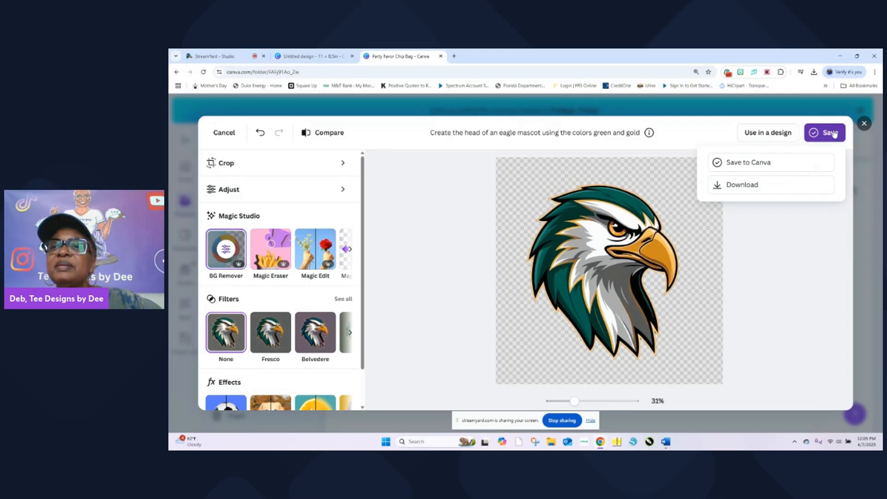
pyautogui.click(792, 165)
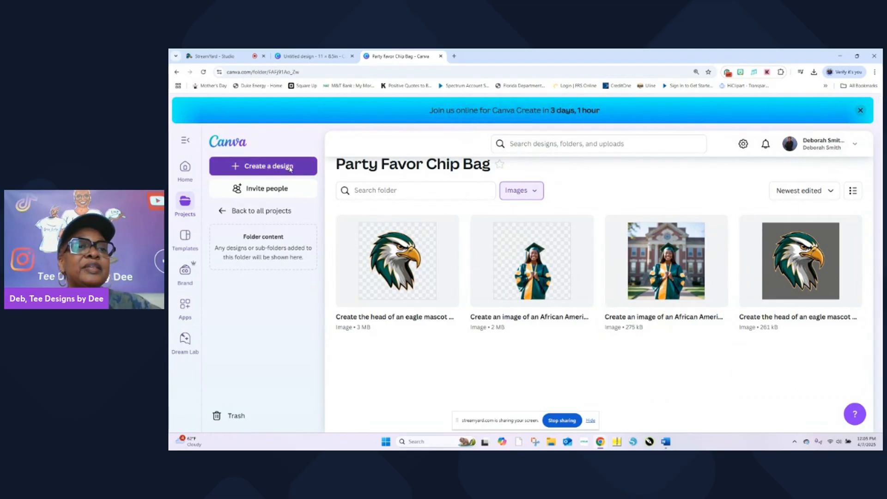
# Step: Create a new custom-size design with the recent 11 × 8.5 in size
pyautogui.click(306, 166)
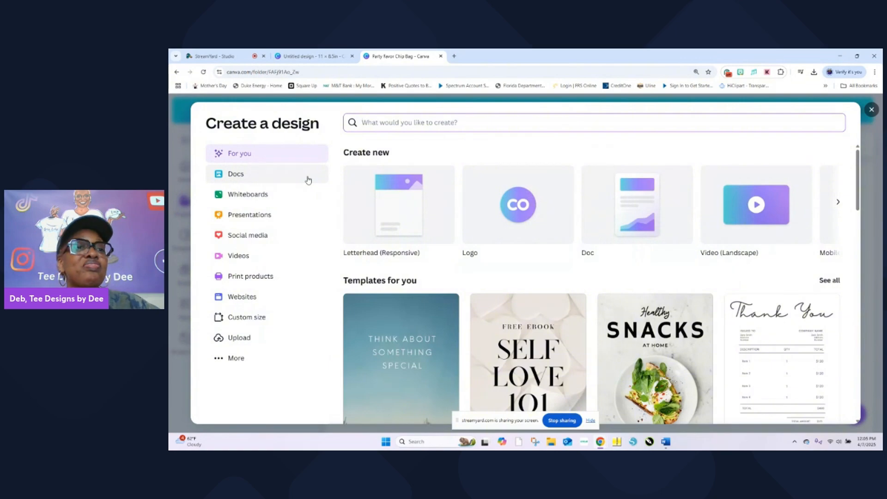
pyautogui.click(268, 319)
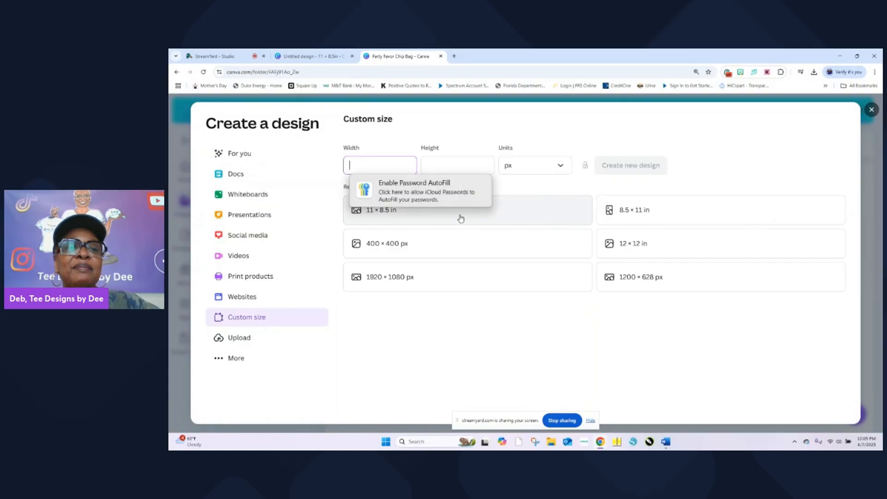
pyautogui.click(561, 168)
pyautogui.click(538, 211)
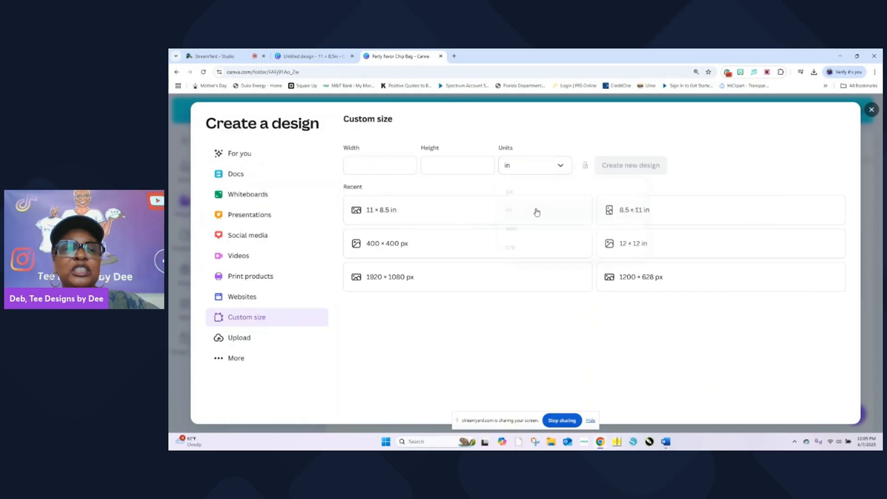
pyautogui.click(455, 214)
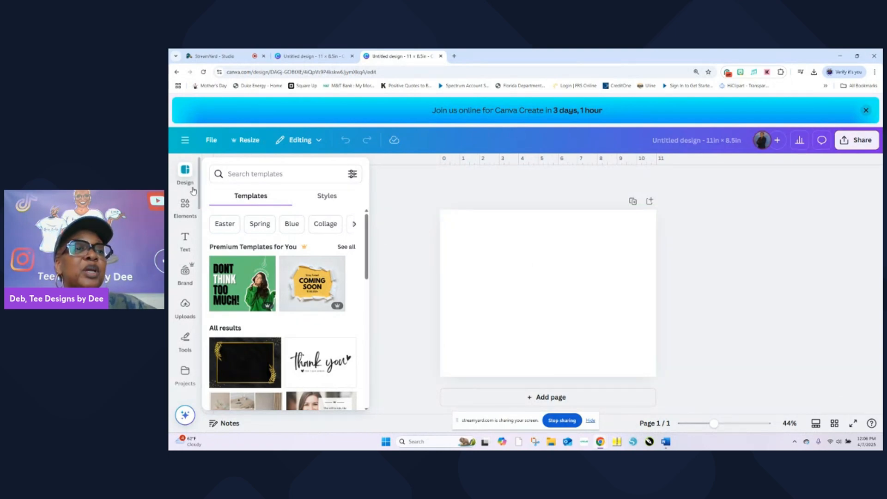
# Step: Bring up the elements library and check whether rulers and guides are enabled in the design's settings
pyautogui.click(186, 202)
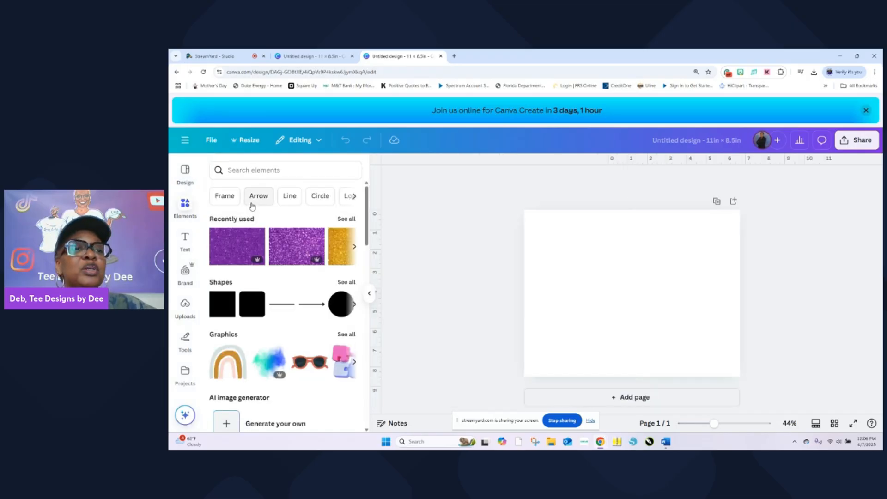
pyautogui.click(215, 142)
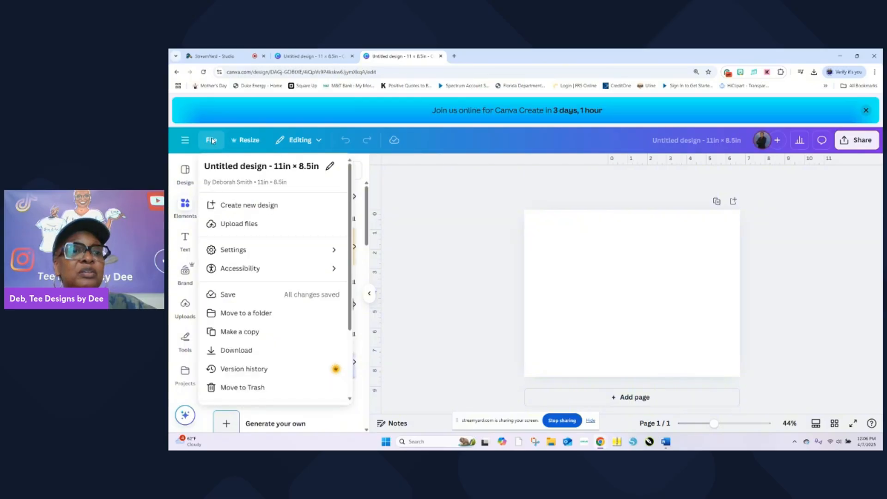
pyautogui.moveTo(249, 253)
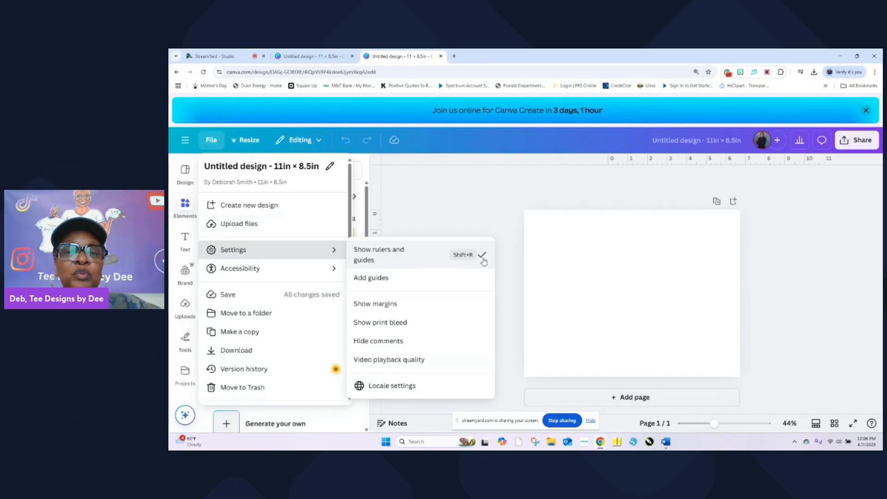
pyautogui.click(471, 210)
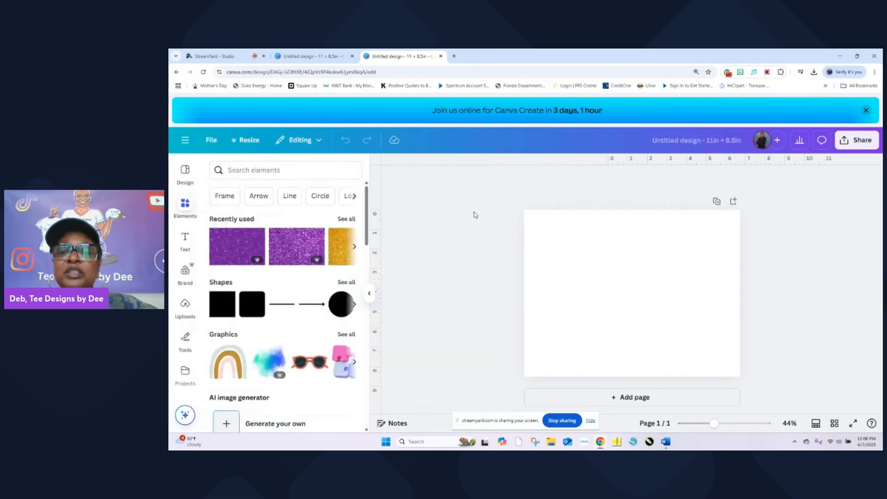
# Step: Add a horizontal line about 3 in long, starting at the page's left edge at mid-height
pyautogui.moveTo(714, 423); pyautogui.dragTo(722, 426)
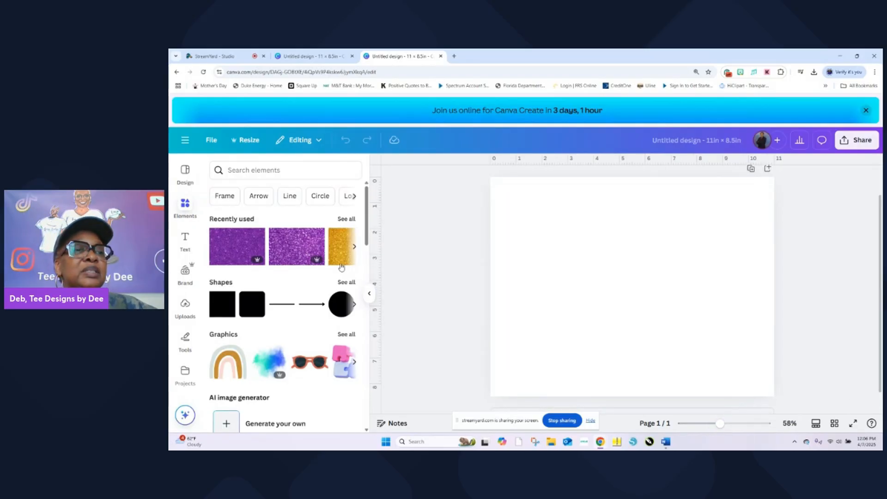
pyautogui.click(184, 205)
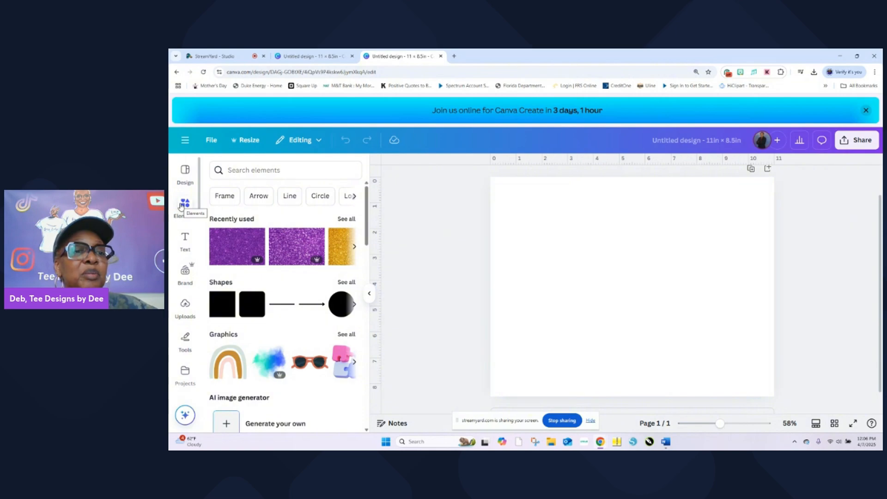
pyautogui.click(275, 310)
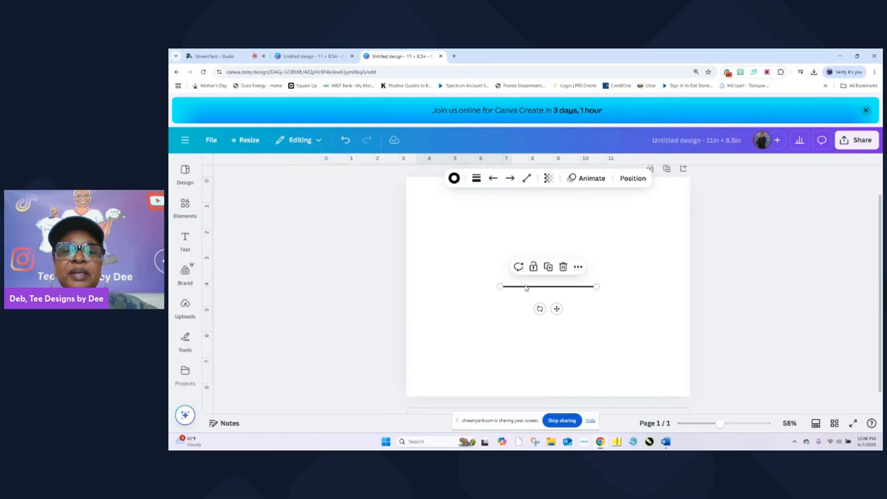
pyautogui.moveTo(526, 288); pyautogui.dragTo(437, 291)
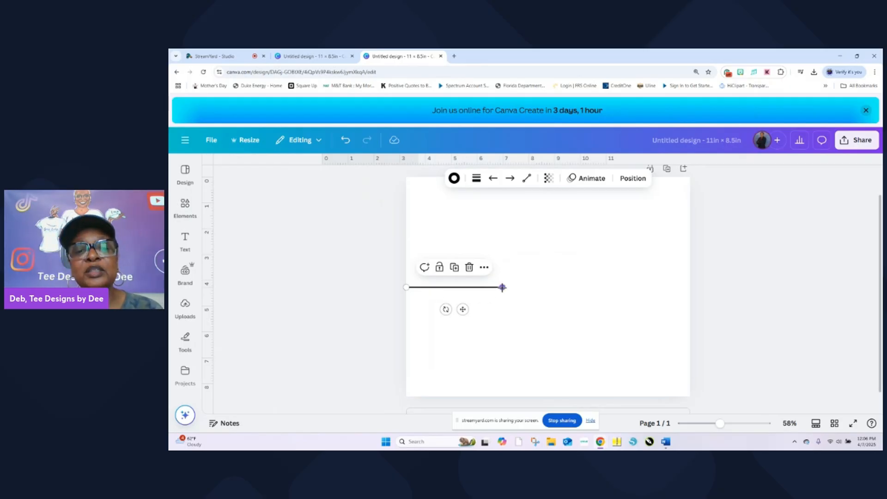
pyautogui.moveTo(502, 287); pyautogui.dragTo(484, 287)
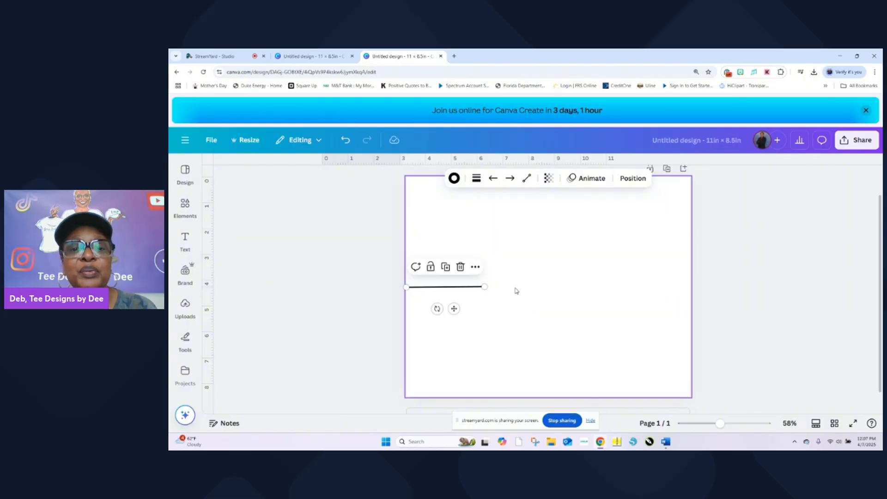
pyautogui.click(525, 291)
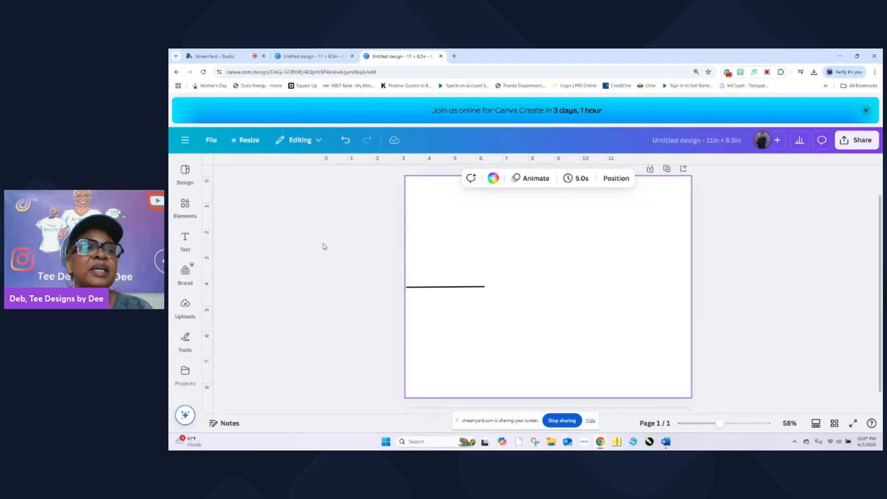
# Step: Add a second line, rotate it vertical, place it at the horizontal line's right end, and stretch it over the full page height
pyautogui.click(185, 239)
pyautogui.click(186, 206)
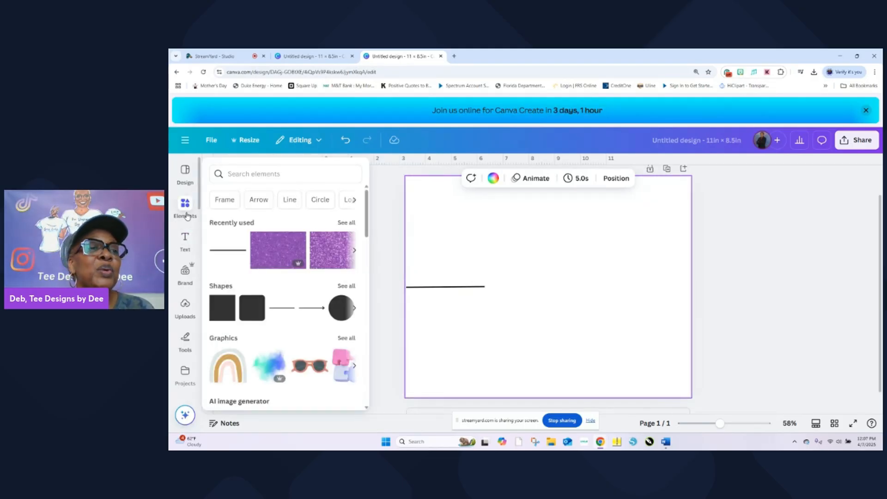
pyautogui.click(225, 250)
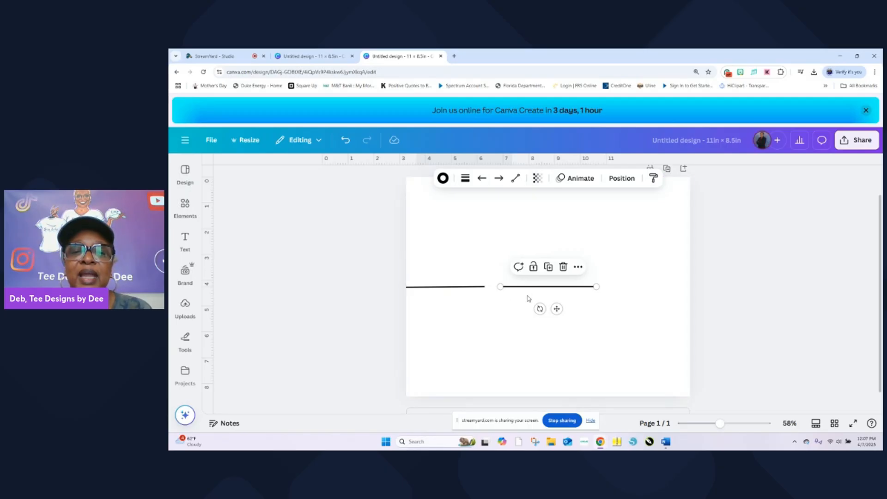
pyautogui.moveTo(539, 308); pyautogui.dragTo(624, 300)
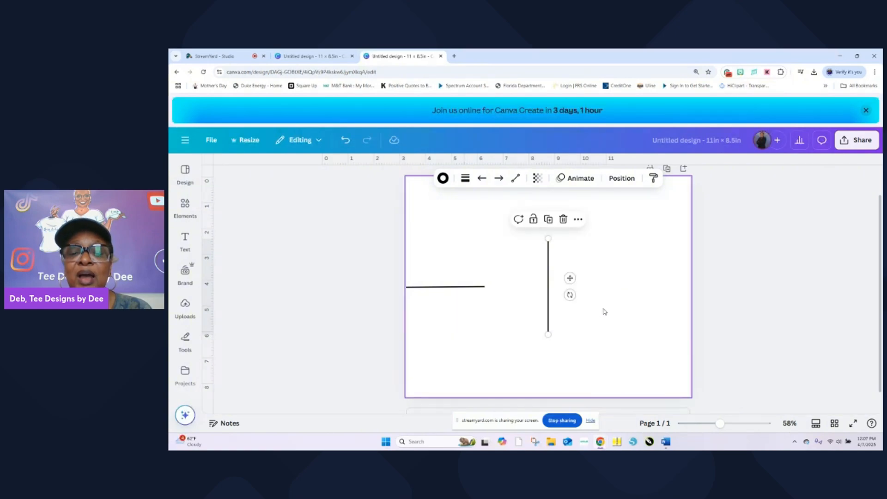
pyautogui.moveTo(548, 325); pyautogui.dragTo(487, 332)
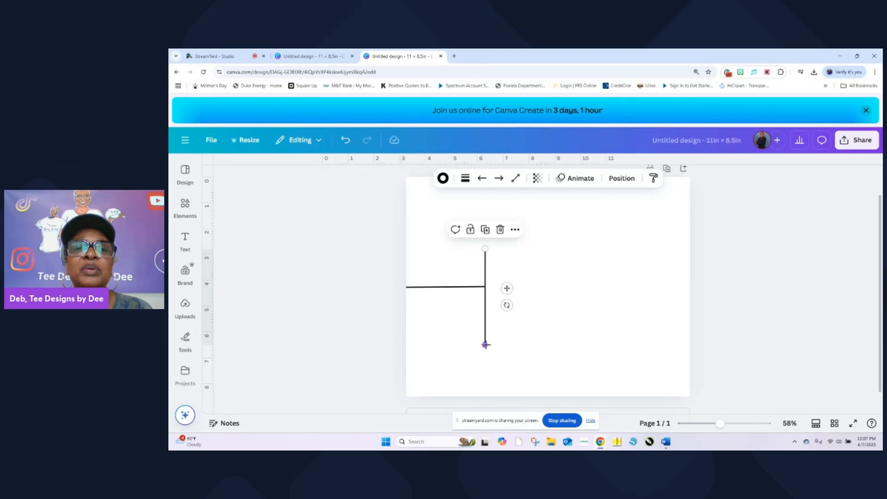
pyautogui.moveTo(485, 344); pyautogui.dragTo(484, 399)
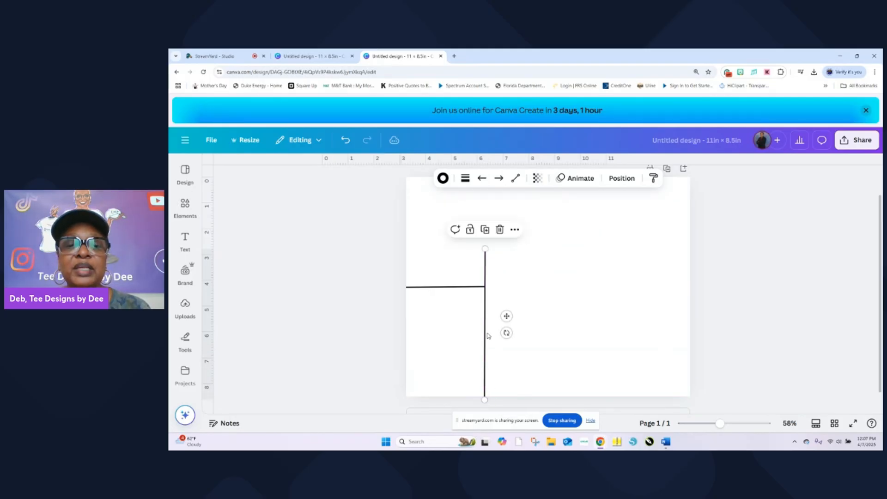
pyautogui.moveTo(485, 248); pyautogui.dragTo(485, 177)
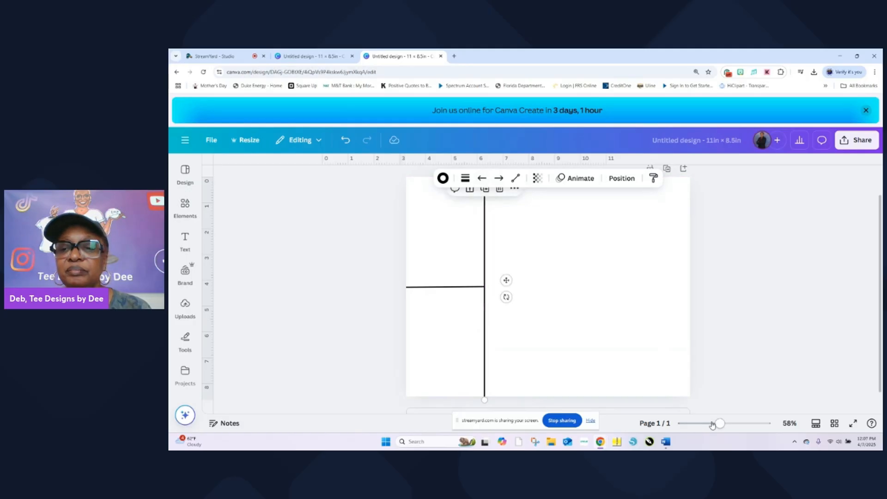
pyautogui.moveTo(719, 424); pyautogui.dragTo(713, 423)
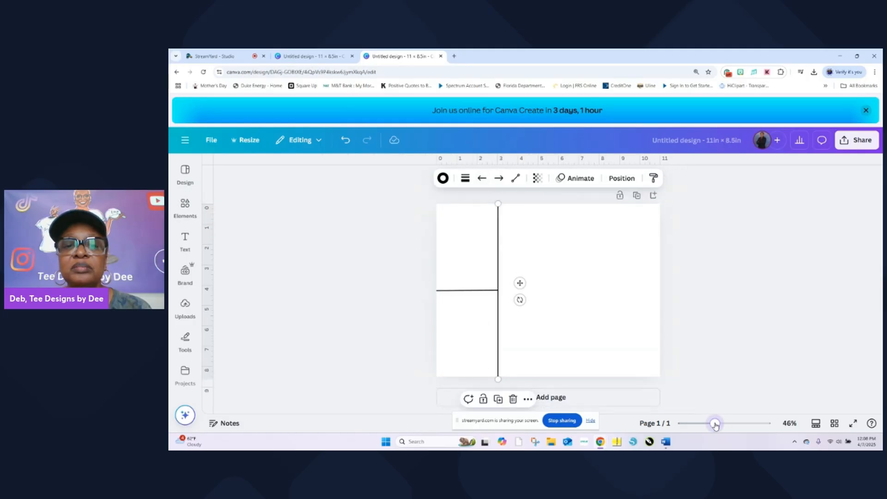
pyautogui.click(665, 311)
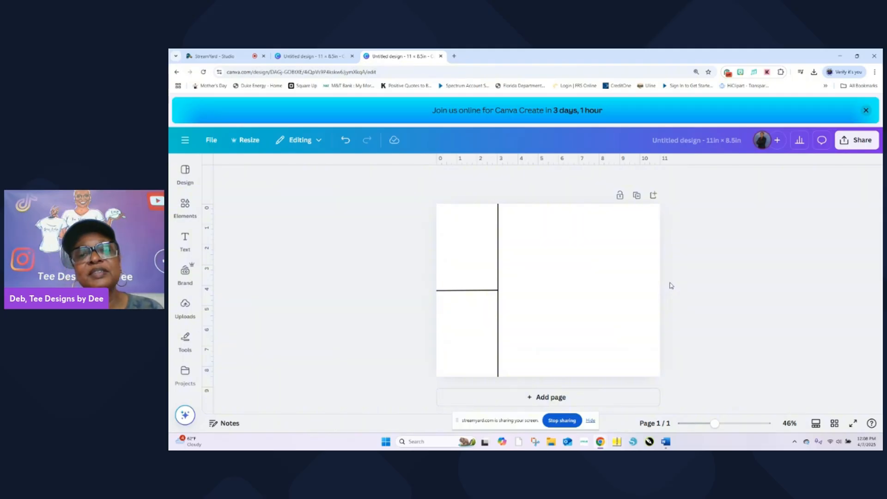
# Step: Extend the horizontal line's right end past the vertical line to the 8 in ruler mark
pyautogui.click(480, 291)
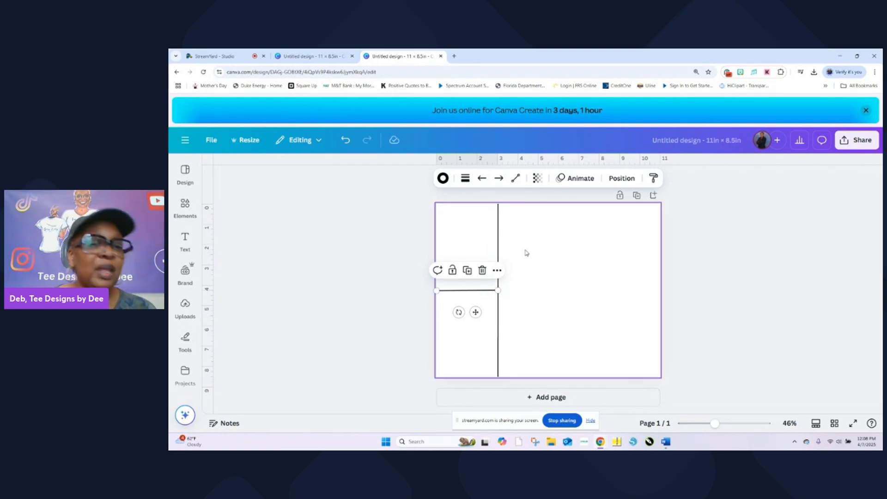
pyautogui.moveTo(498, 290); pyautogui.dragTo(601, 289)
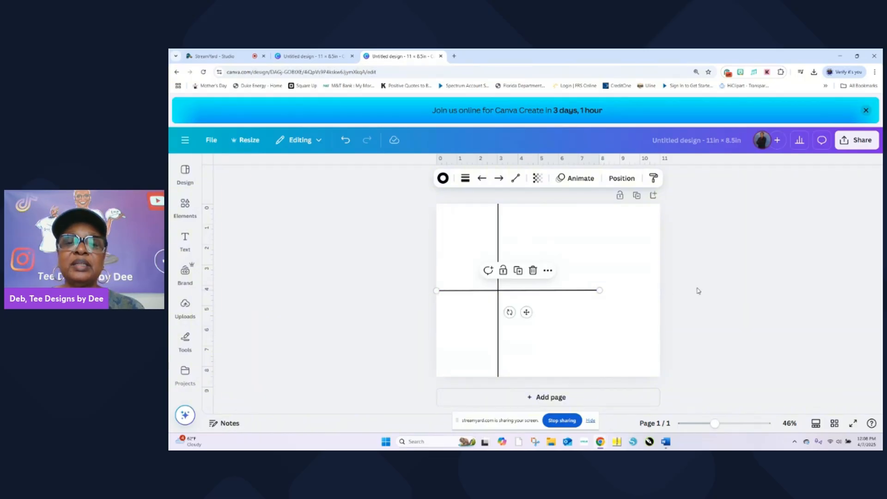
pyautogui.click(696, 292)
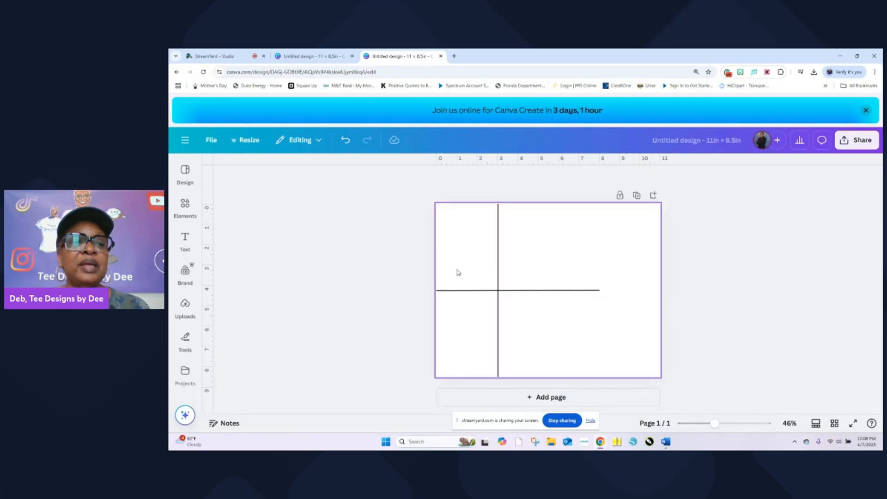
# Step: Place a duplicate of the vertical line at the horizontal line's 8 in end and delete the horizontal line
pyautogui.click(498, 266)
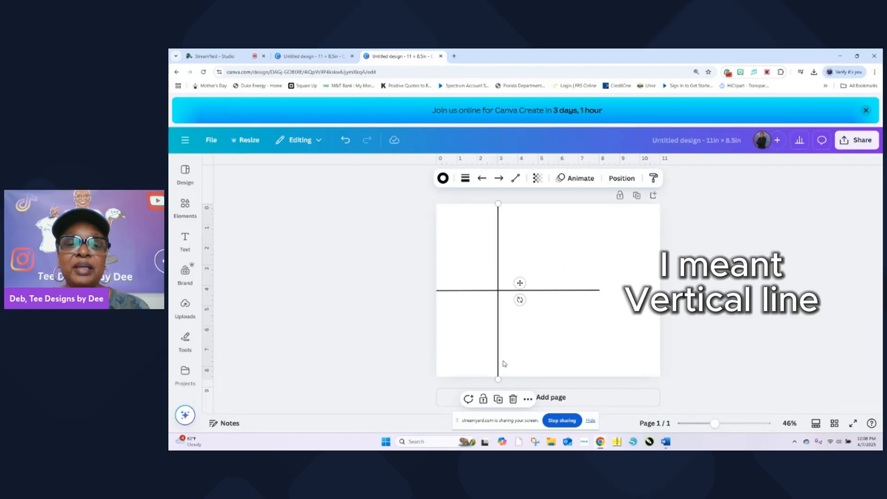
pyautogui.click(497, 399)
pyautogui.moveTo(507, 353); pyautogui.dragTo(596, 347)
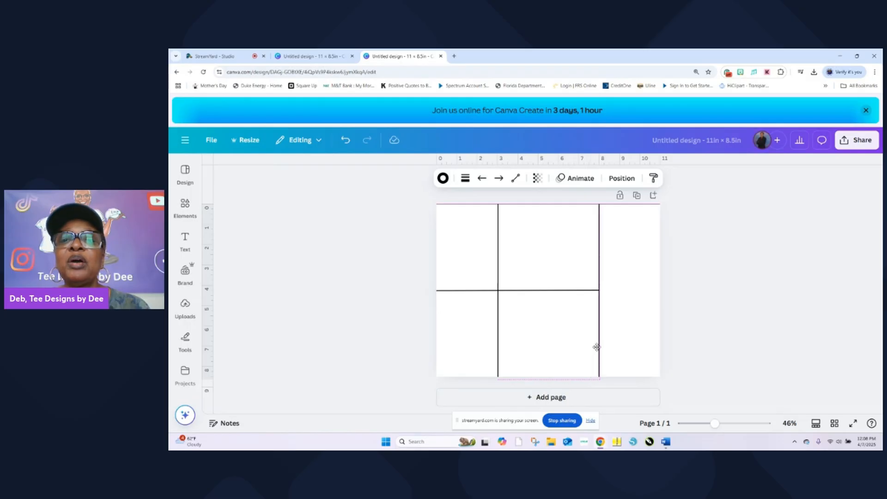
pyautogui.click(717, 341)
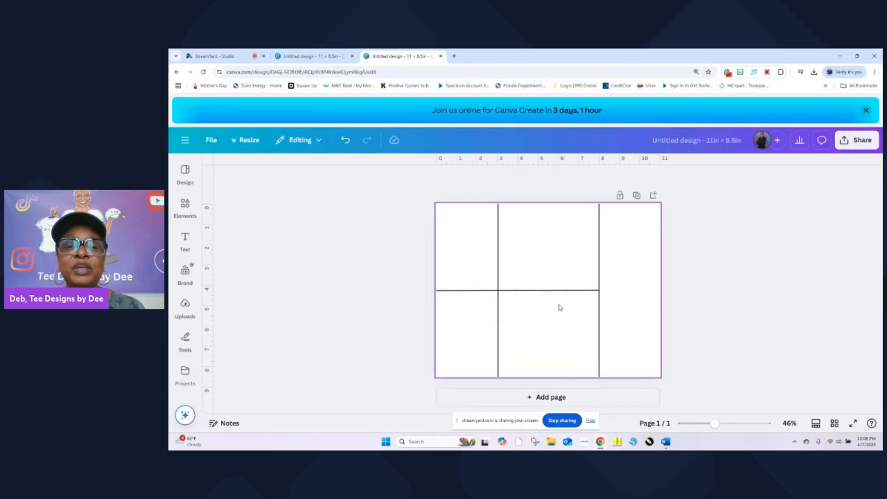
pyautogui.click(544, 291)
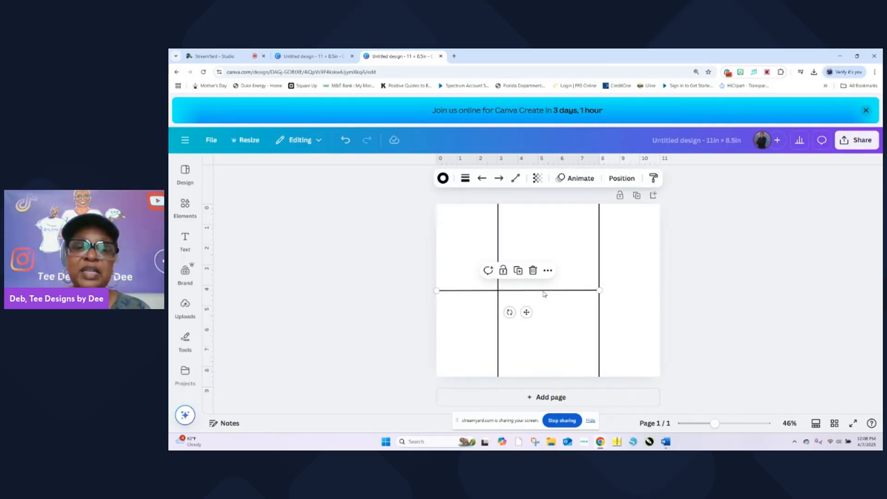
pyautogui.click(533, 270)
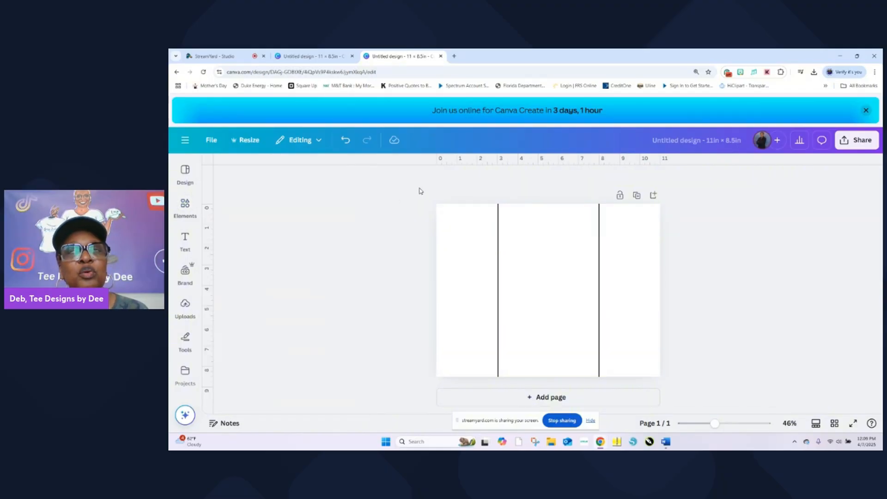
# Step: Search the elements library for "green and gold background"
pyautogui.click(185, 204)
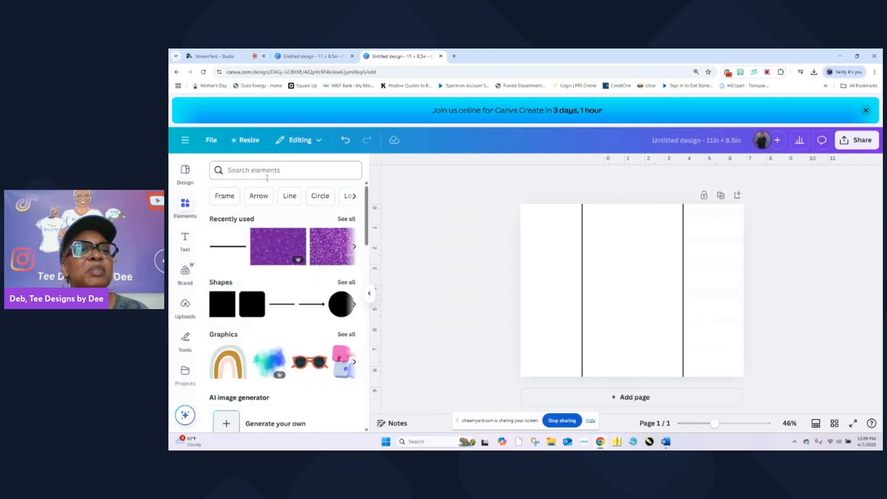
pyautogui.click(276, 172)
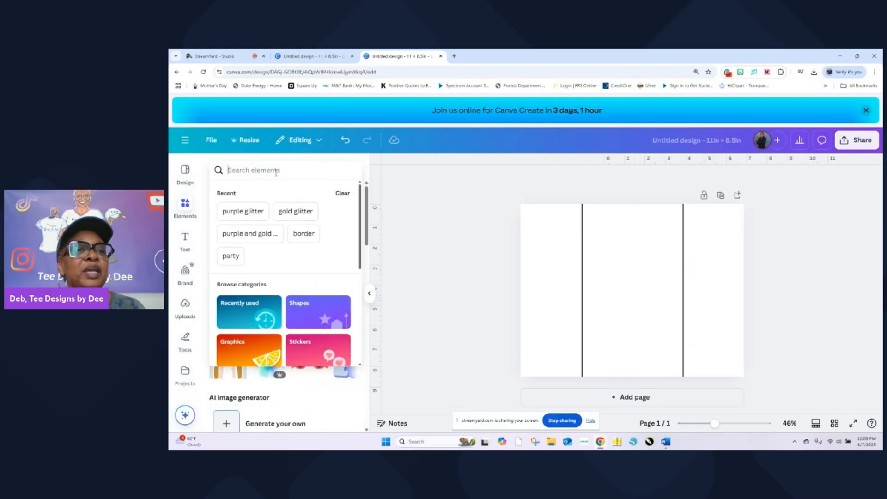
pyautogui.write('een')
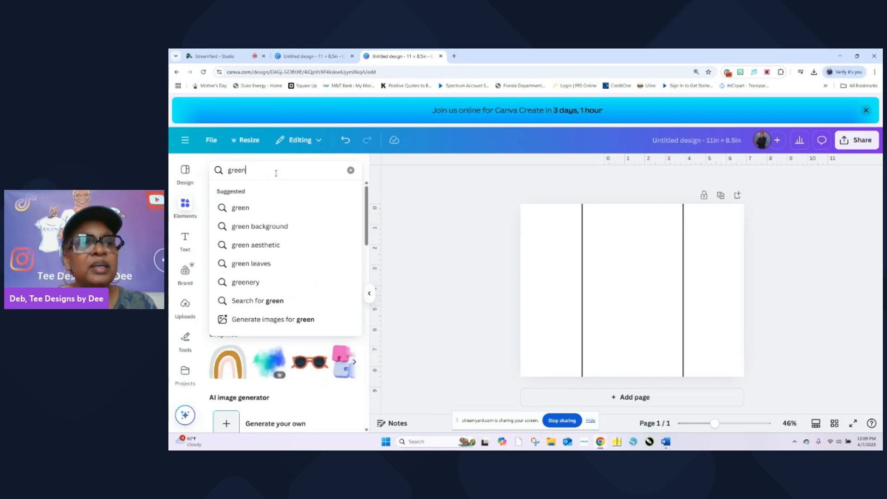
pyautogui.write(' and gold backgkround')
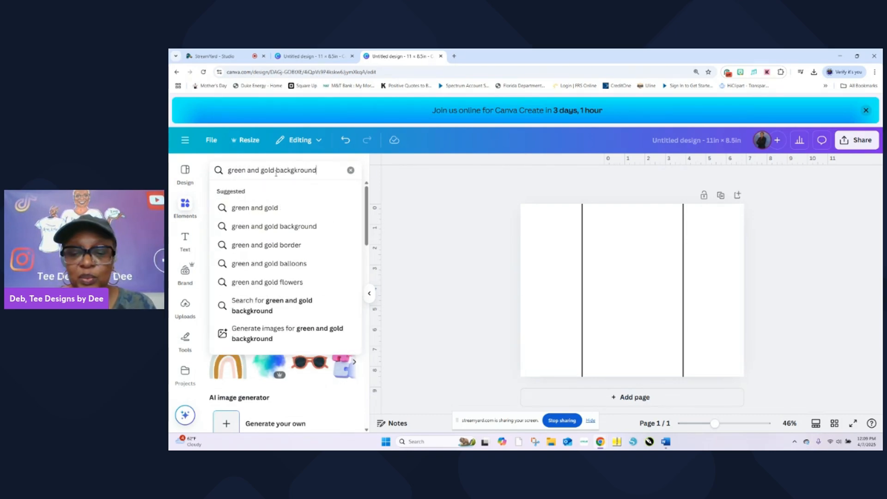
pyautogui.press('BackSpace')
pyautogui.press('BackSpace')
pyautogui.press('BackSpace')
pyautogui.press('BackSpace')
pyautogui.press('BackSpace')
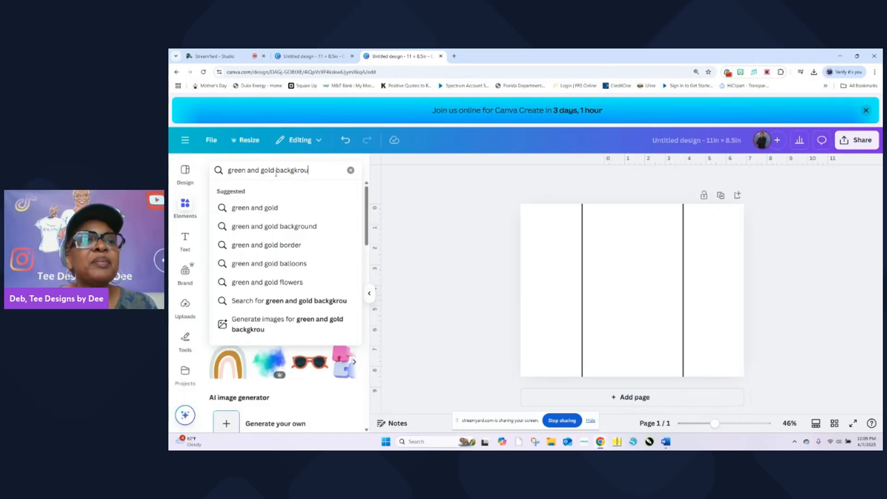
pyautogui.write('round')
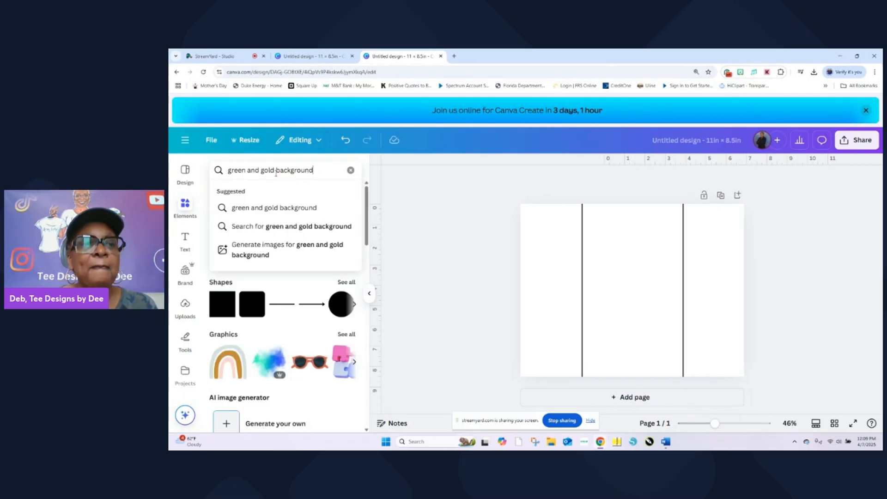
pyautogui.press('Return')
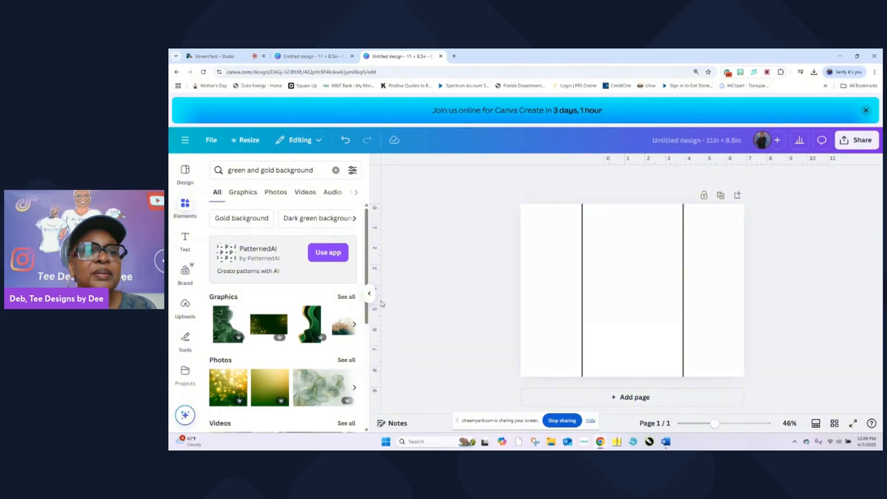
pyautogui.click(229, 390)
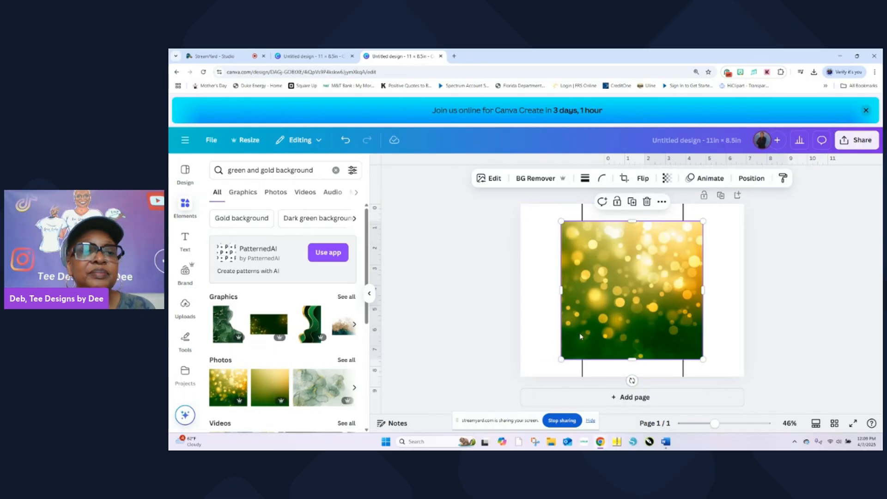
pyautogui.moveTo(581, 336); pyautogui.dragTo(568, 338)
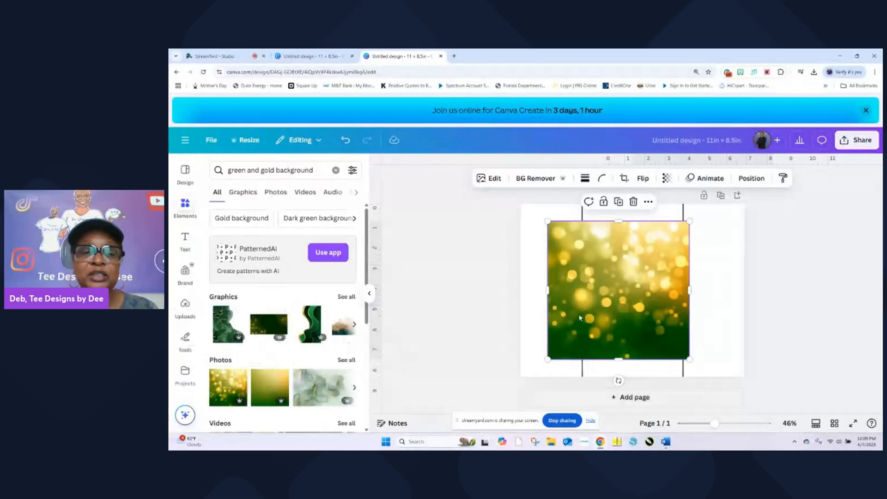
pyautogui.press('Delete')
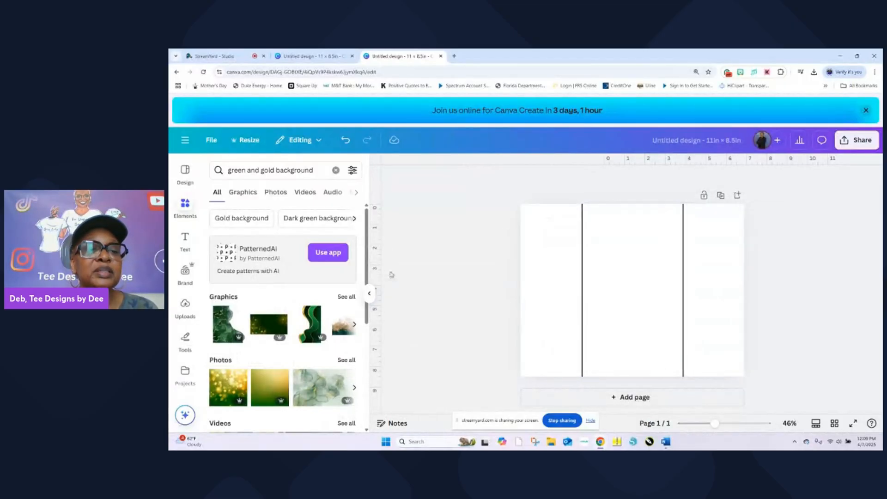
# Step: Browse the full set of graphics results and place the plain green gradient background in the page's lower-left corner
pyautogui.click(346, 296)
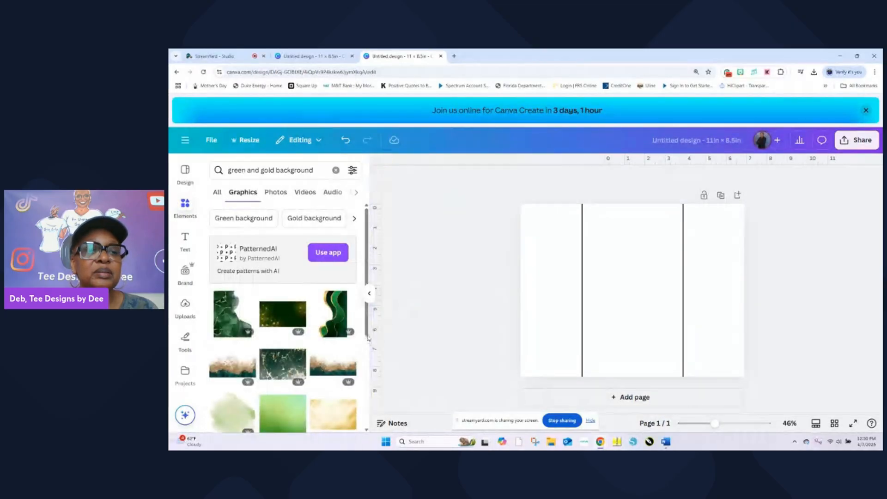
pyautogui.moveTo(368, 330); pyautogui.dragTo(376, 406)
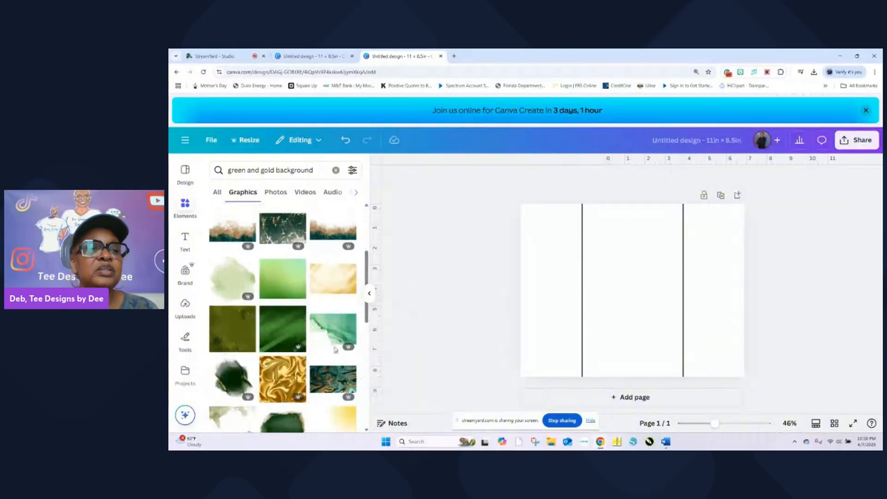
pyautogui.click(284, 277)
pyautogui.moveTo(556, 328)
pyautogui.mouseDown()
pyautogui.moveTo(531, 342)
pyautogui.moveTo(562, 342)
pyautogui.mouseUp()
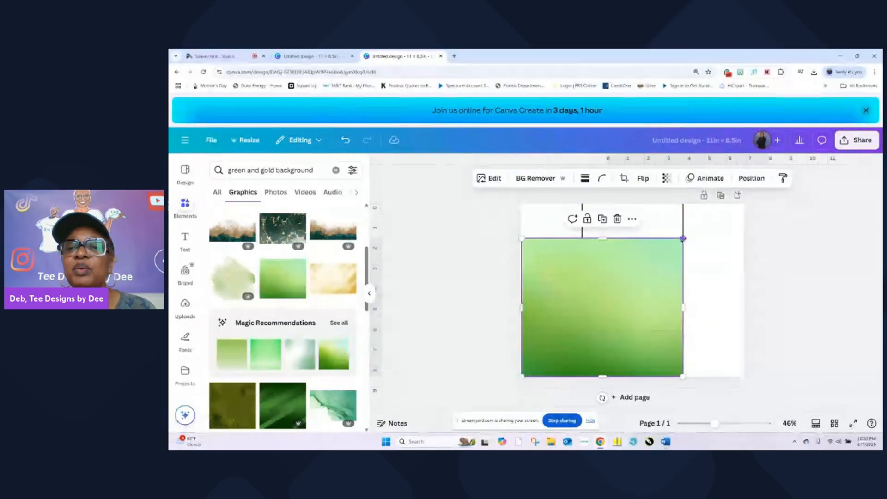
# Step: Enlarge the green gradient background proportionally from its corners until it covers the full 11 in page width and the entire page
pyautogui.moveTo(682, 238); pyautogui.dragTo(768, 216)
pyautogui.click(792, 255)
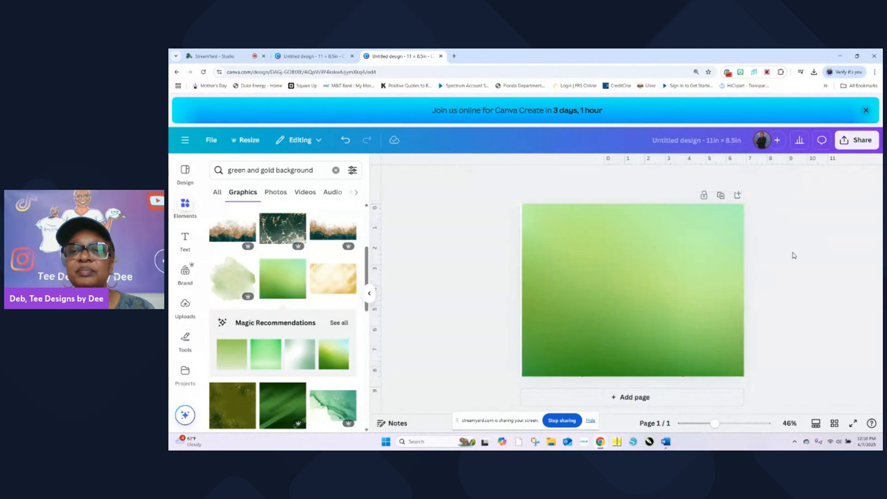
pyautogui.click(580, 293)
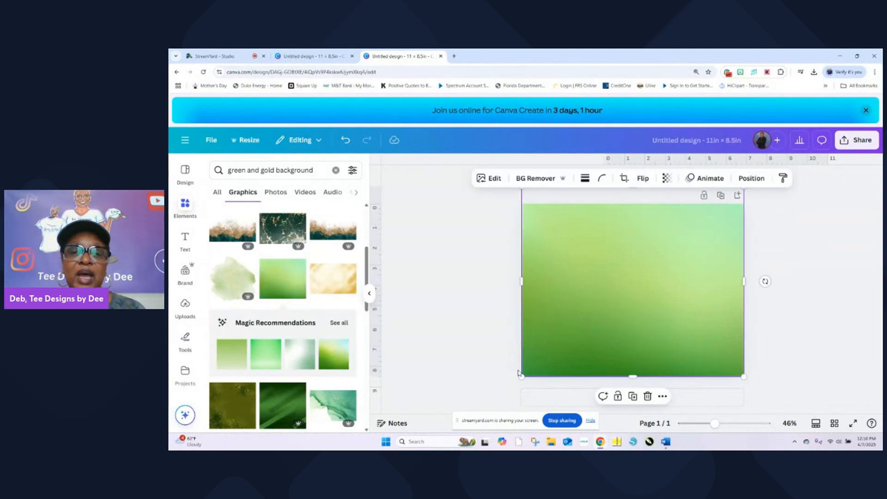
pyautogui.moveTo(521, 375); pyautogui.dragTo(520, 377)
pyautogui.click(836, 282)
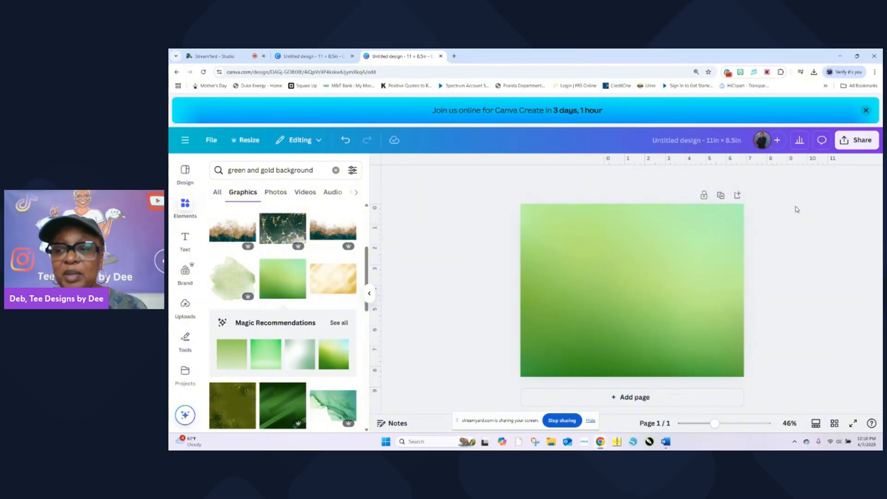
# Step: Move the green gradient below both vertical guide lines in the layer order, just above the page background
pyautogui.click(667, 214)
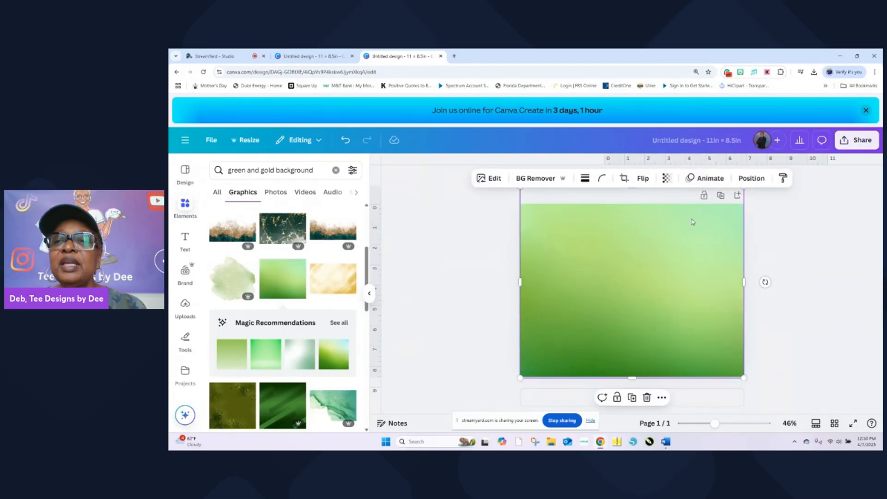
pyautogui.click(752, 181)
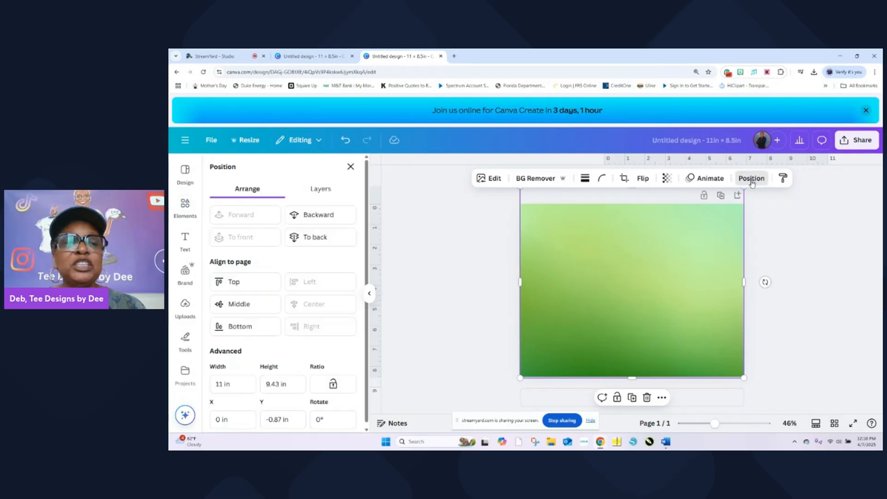
pyautogui.click(327, 196)
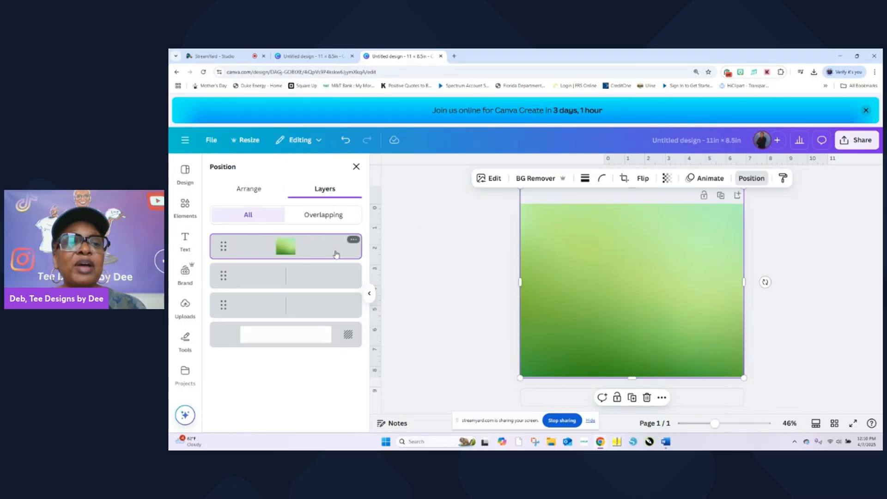
pyautogui.moveTo(336, 254); pyautogui.dragTo(339, 309)
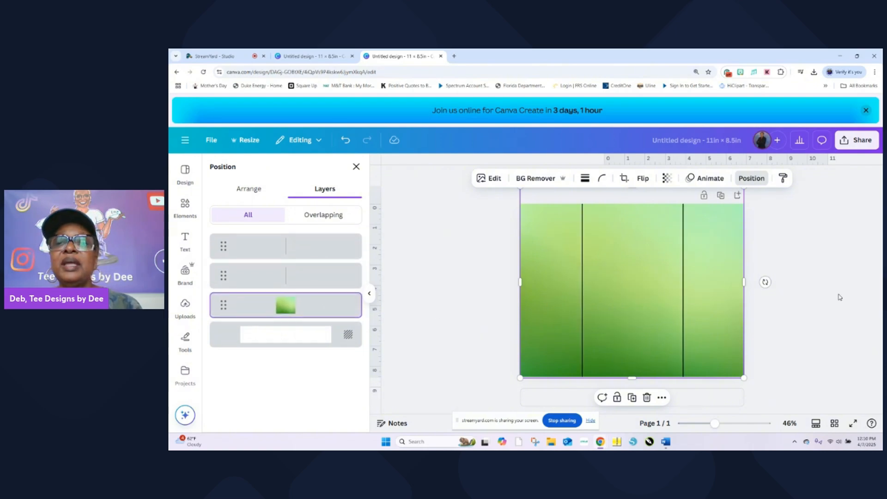
pyautogui.click(842, 272)
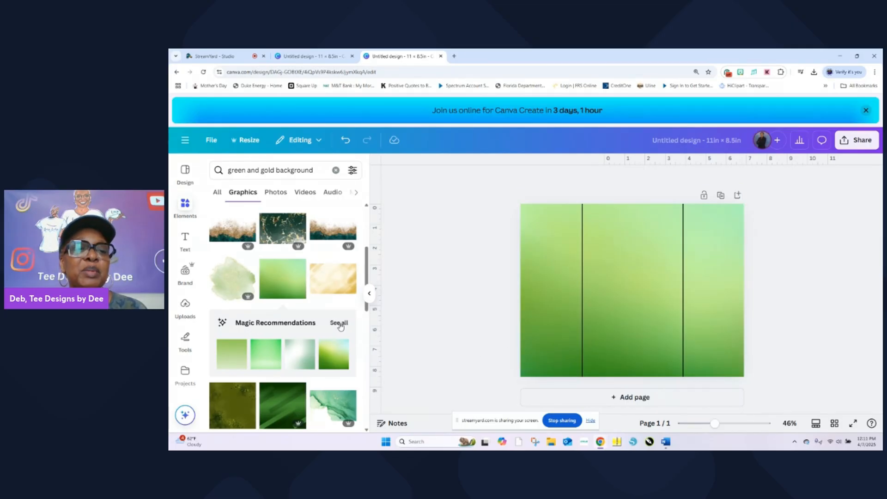
# Step: Open the Party Favor Chip Bag project folder and add the graduate cutout with the transparent background to the page
pyautogui.click(339, 322)
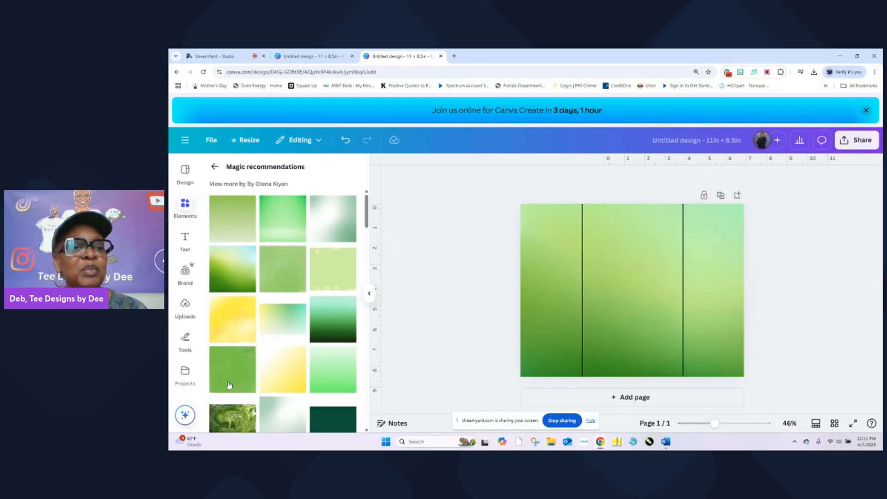
pyautogui.click(185, 372)
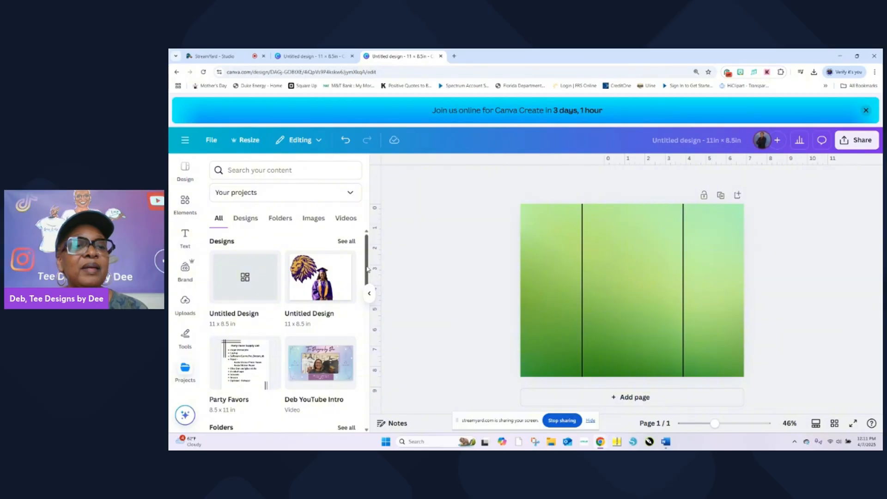
pyautogui.scroll(-4, 367, 271)
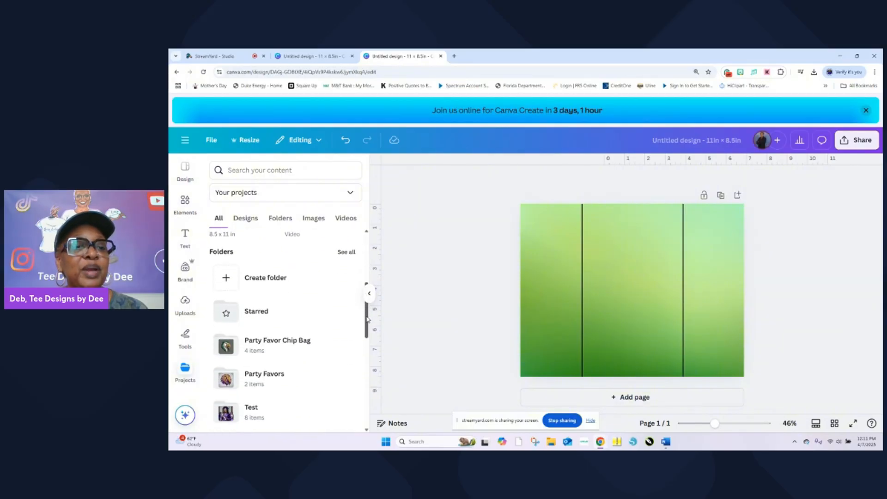
pyautogui.click(309, 349)
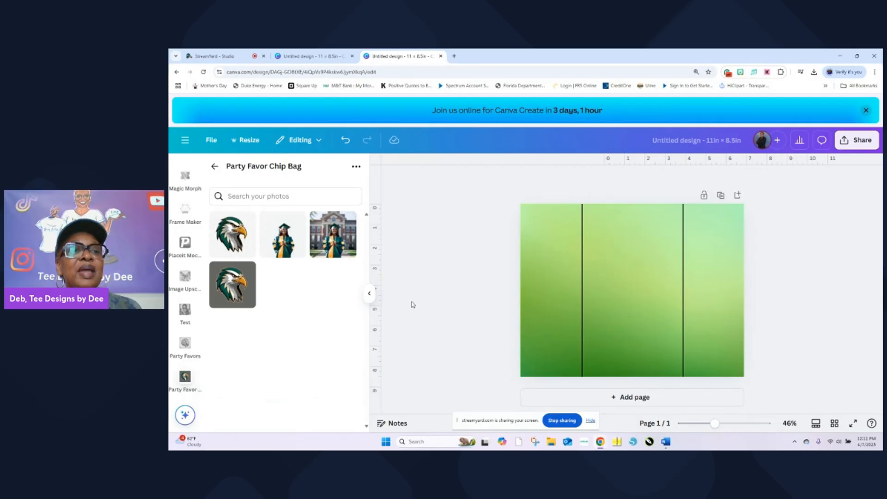
pyautogui.click(283, 249)
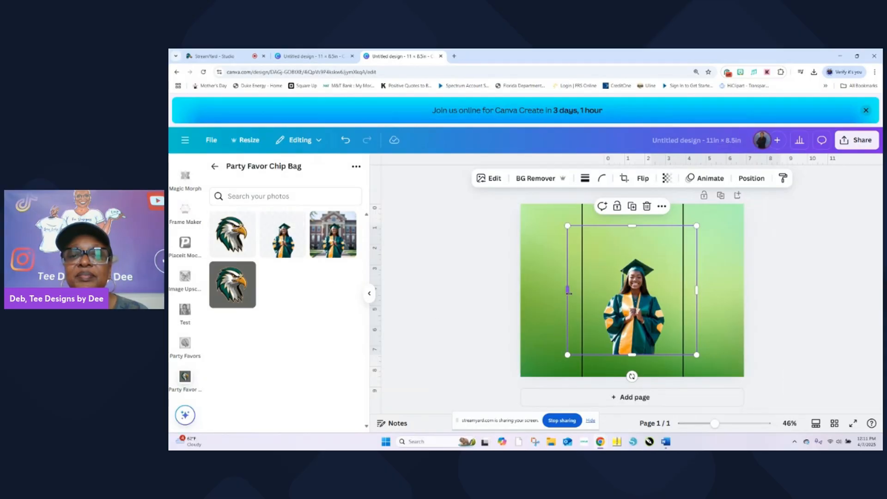
# Step: Crop the empty margins at the sides and top of the graduate image and centre it in the middle panel
pyautogui.moveTo(569, 291); pyautogui.dragTo(599, 291)
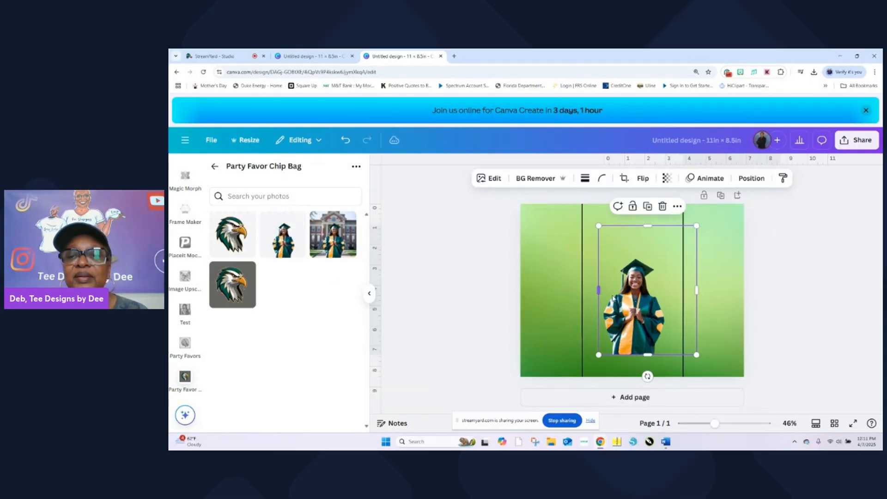
pyautogui.moveTo(696, 290); pyautogui.dragTo(670, 291)
pyautogui.moveTo(632, 228); pyautogui.dragTo(635, 255)
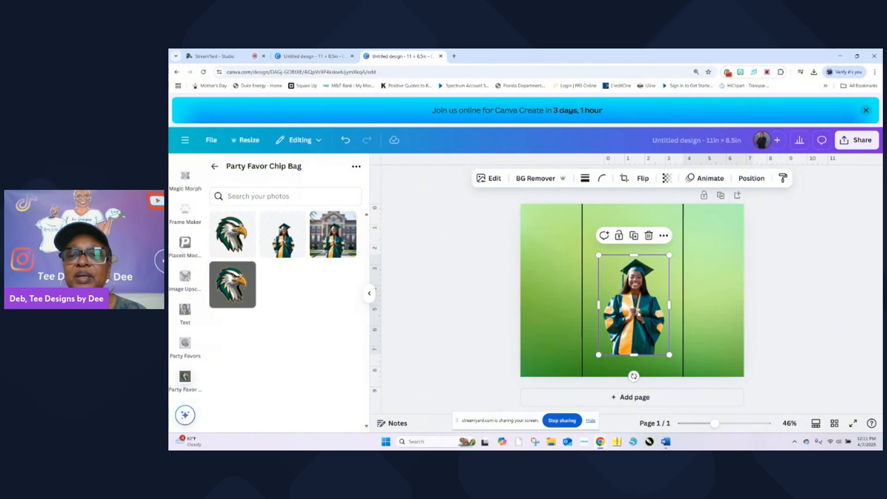
pyautogui.moveTo(637, 313); pyautogui.dragTo(636, 299)
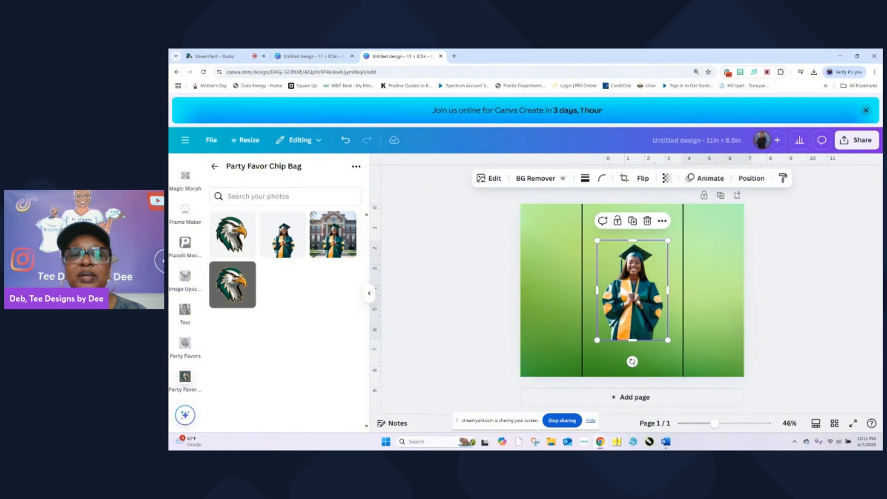
# Step: Add the eagle head with the transparent background, instead of the gray-background version, and flip it horizontally
pyautogui.click(235, 300)
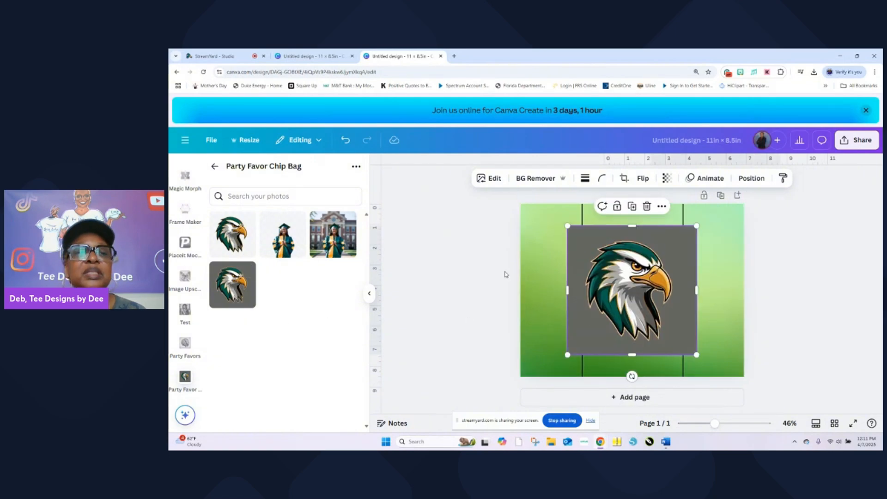
pyautogui.click(345, 139)
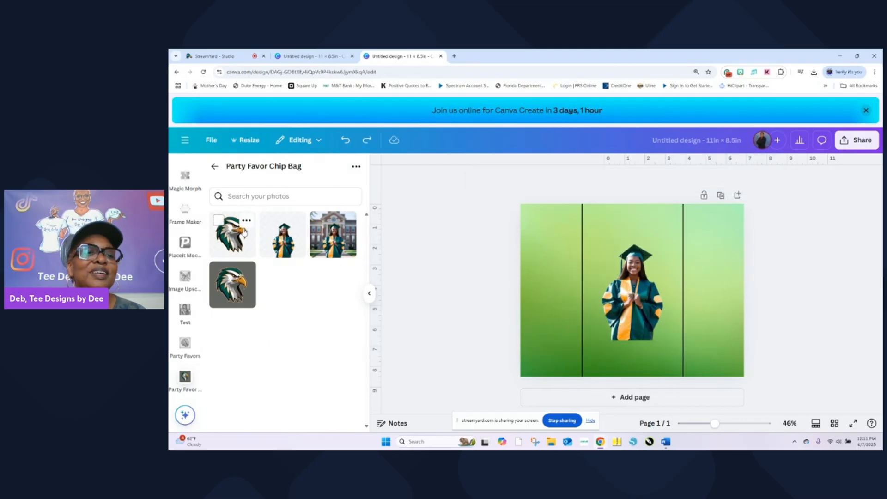
pyautogui.click(244, 232)
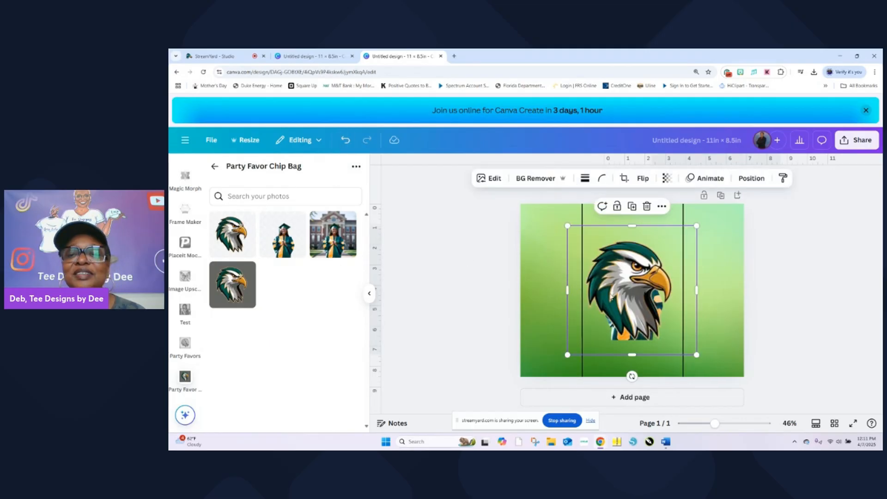
pyautogui.moveTo(632, 290); pyautogui.dragTo(602, 275)
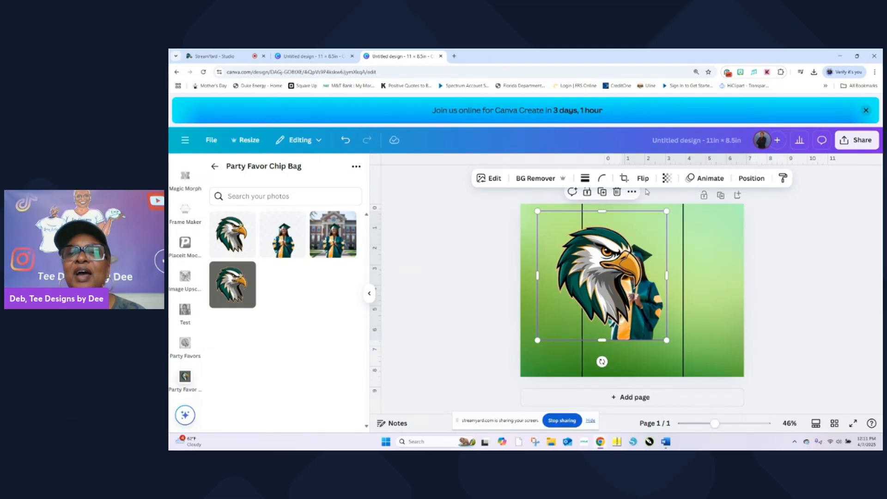
pyautogui.click(643, 178)
pyautogui.click(621, 202)
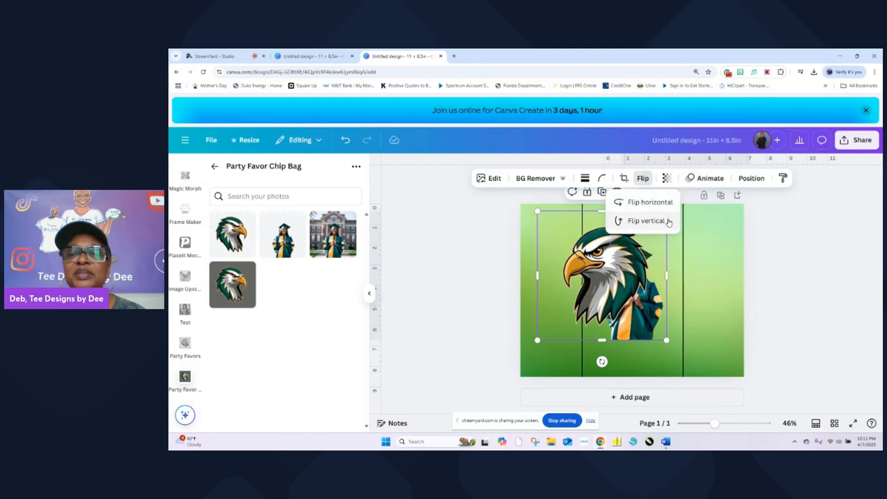
# Step: Shrink the eagle head, crop its empty margins and place it at the top of the left panel
pyautogui.moveTo(666, 340); pyautogui.dragTo(608, 281)
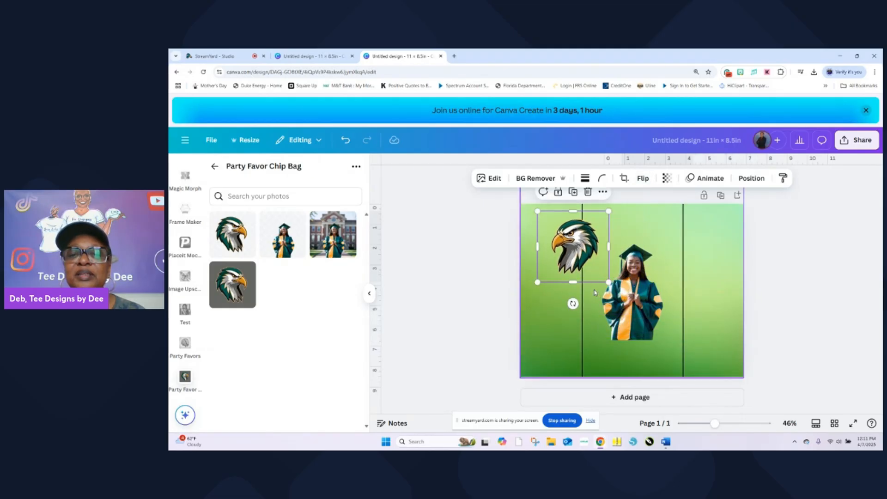
pyautogui.moveTo(538, 246); pyautogui.dragTo(546, 250)
pyautogui.moveTo(609, 246); pyautogui.dragTo(602, 247)
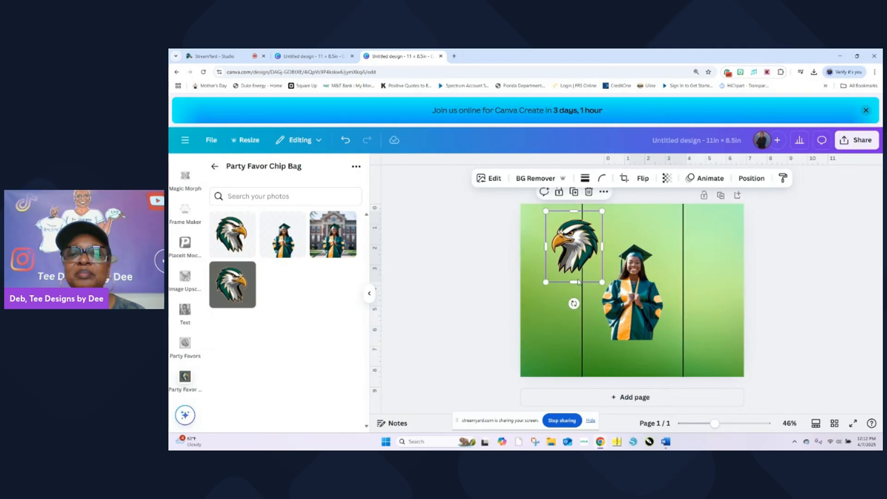
pyautogui.moveTo(573, 281); pyautogui.dragTo(574, 275)
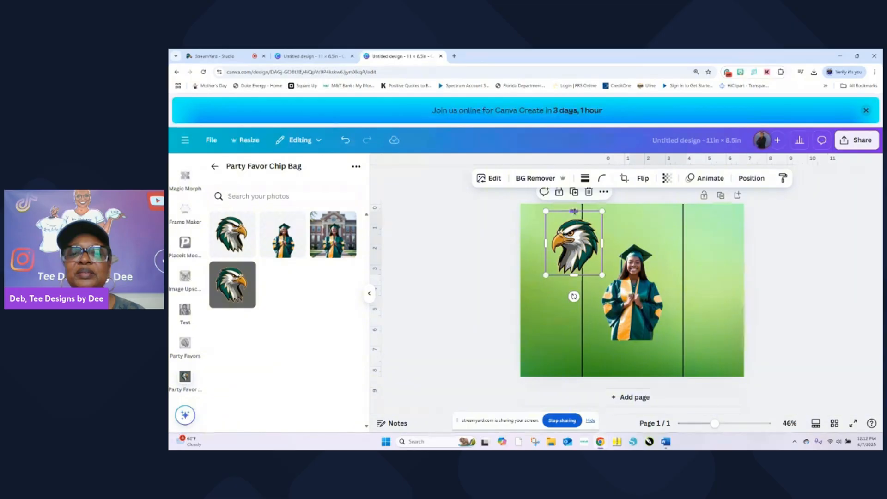
pyautogui.moveTo(574, 211); pyautogui.dragTo(560, 235)
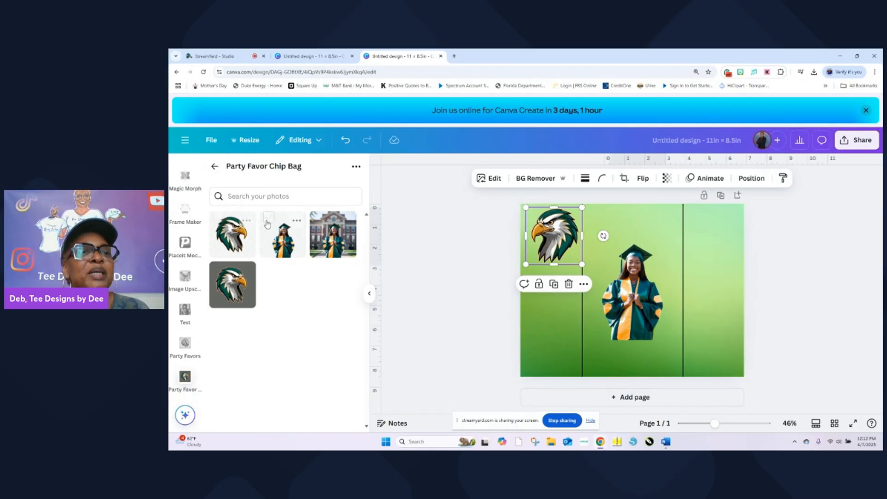
# Step: Search the elements library for "rectangle" and add the basic rectangle shape to the page
pyautogui.click(214, 165)
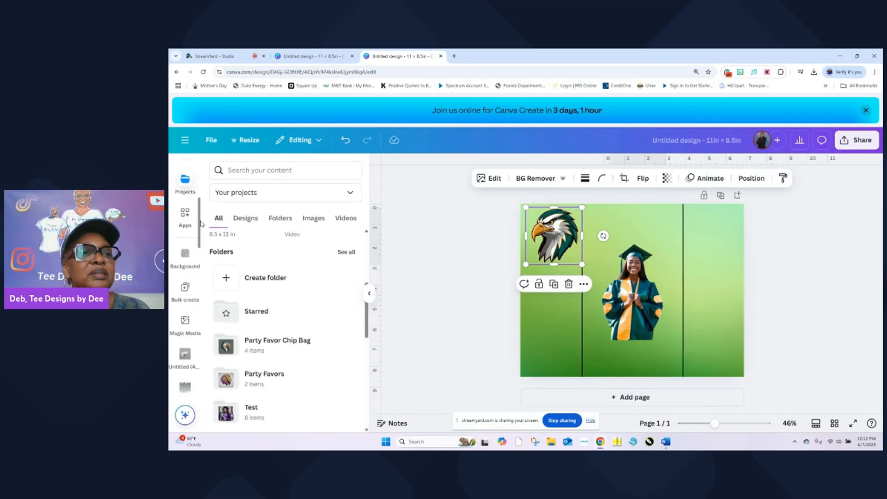
pyautogui.scroll(3, 201, 223)
pyautogui.scroll(3, 194, 203)
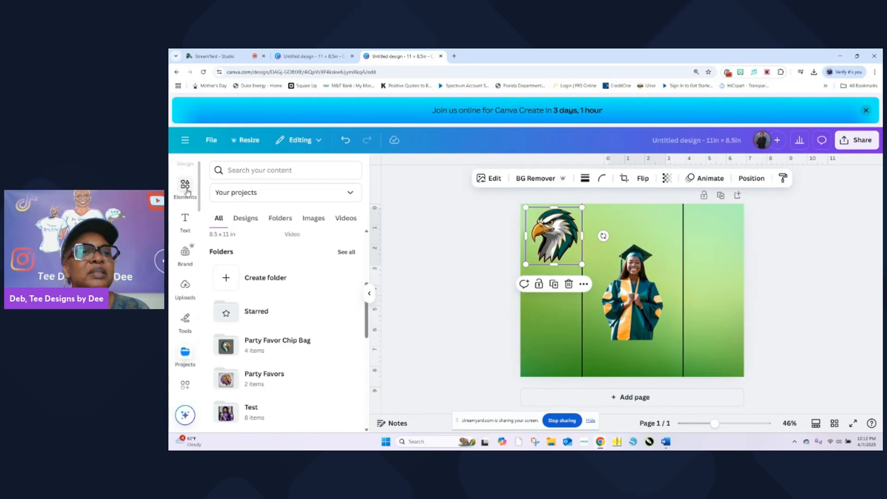
pyautogui.click(185, 187)
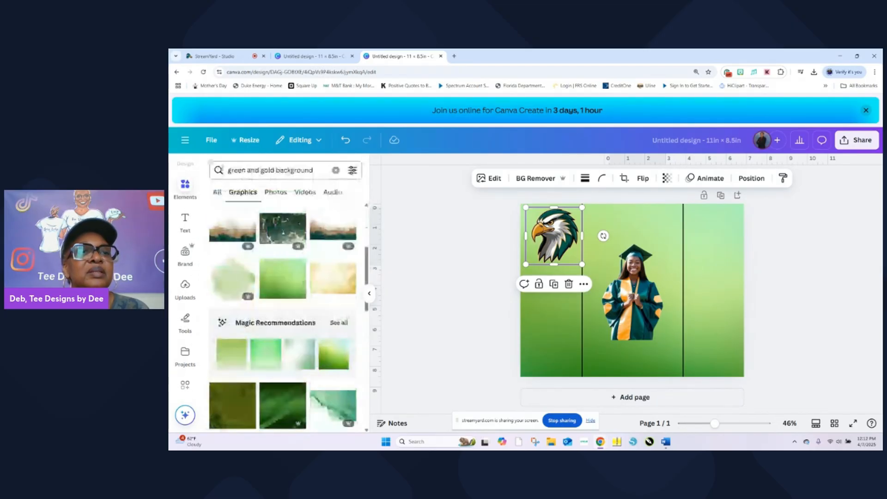
pyautogui.click(335, 171)
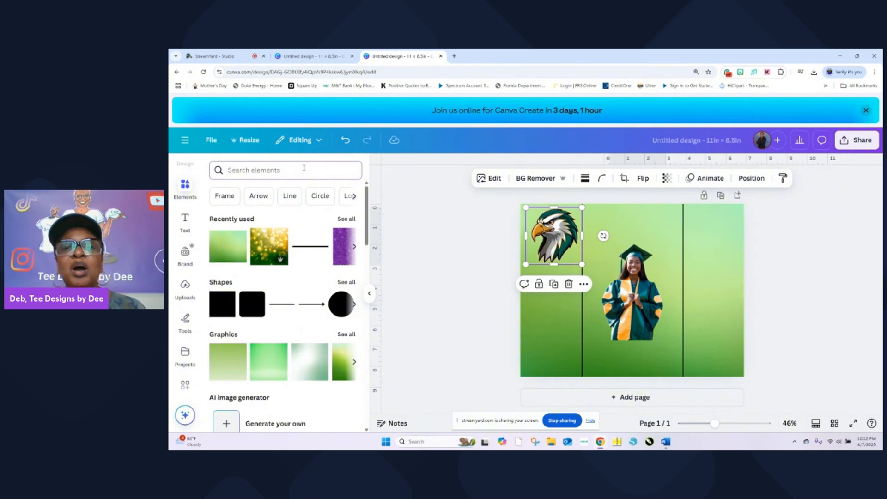
pyautogui.write('r')
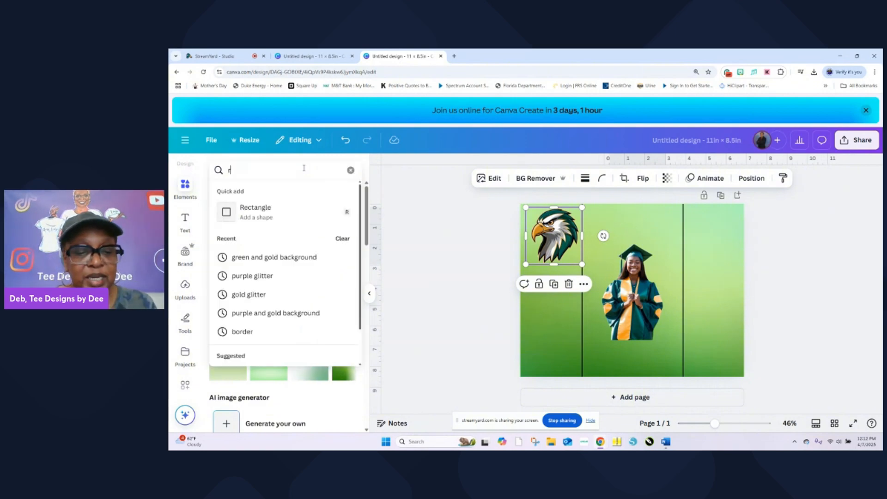
pyautogui.write('ectangle')
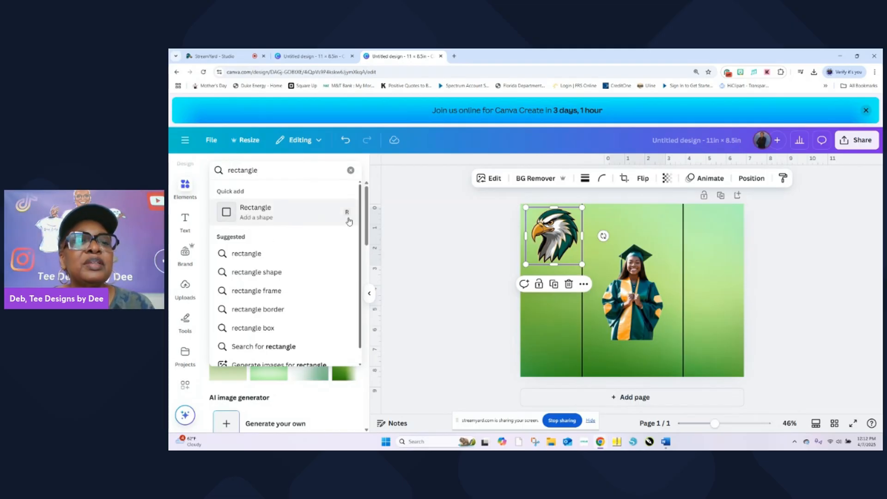
pyautogui.write('r')
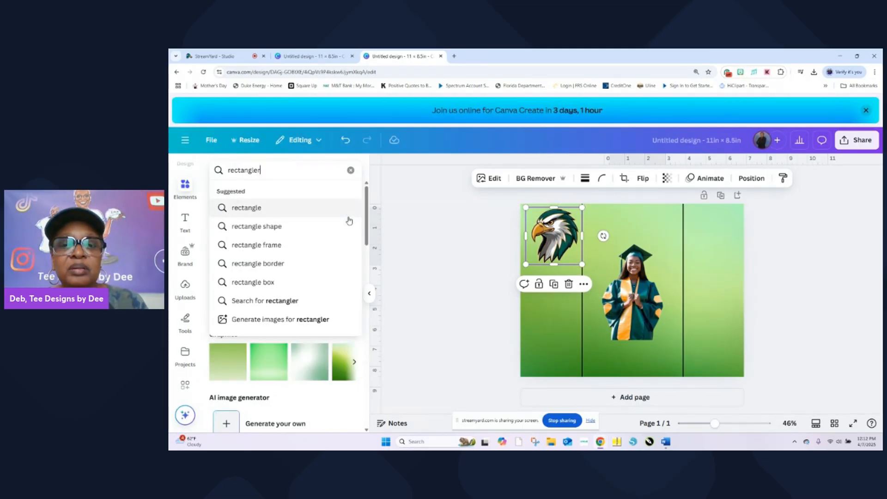
pyautogui.click(322, 209)
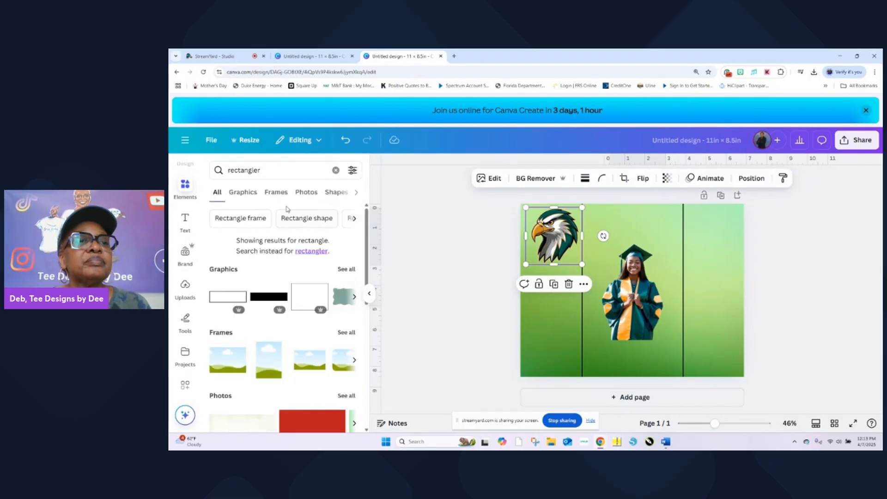
pyautogui.click(282, 171)
pyautogui.press('BackSpace')
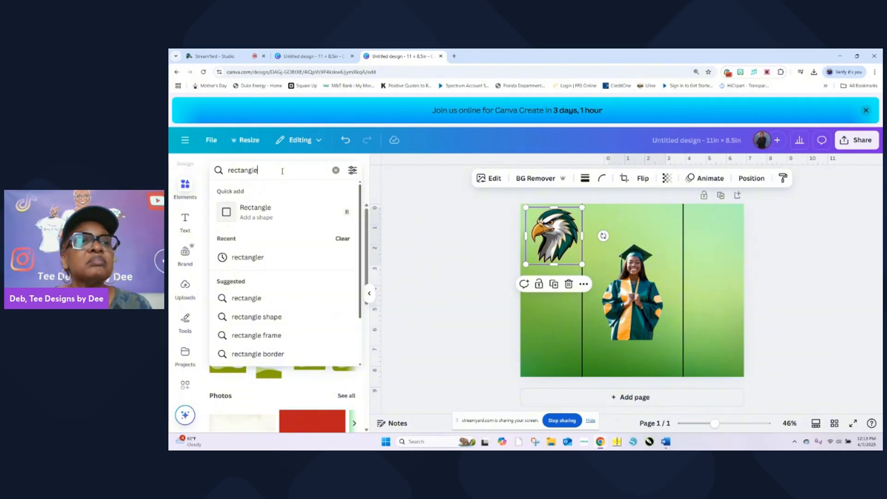
pyautogui.click(249, 209)
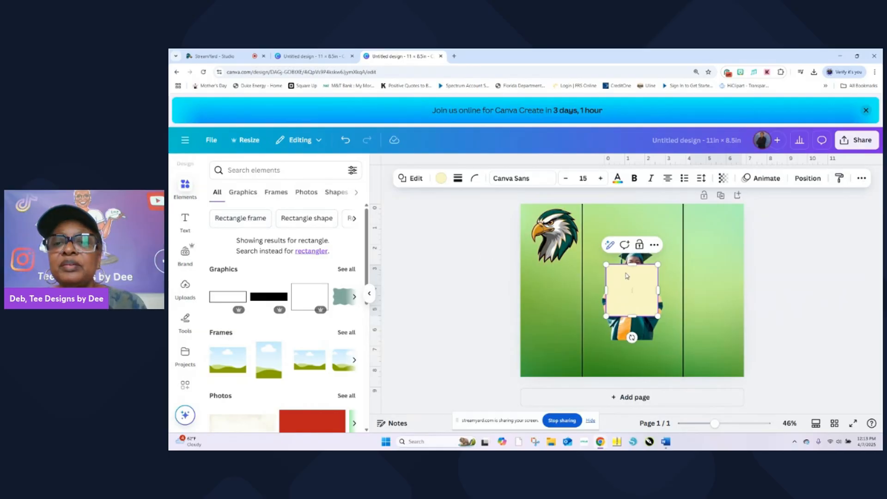
# Step: Reshape the cream rectangle into a full-width band about 1.5 in tall along the bottom edge of the page
pyautogui.moveTo(632, 265); pyautogui.dragTo(744, 363)
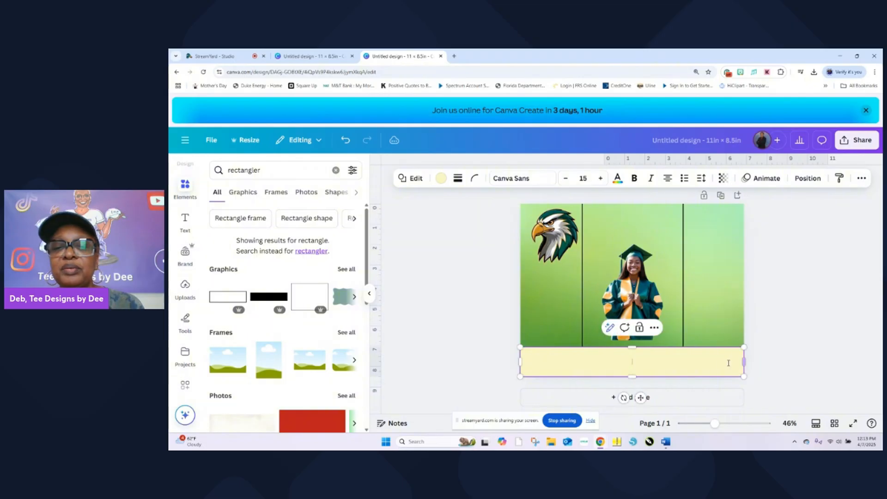
pyautogui.click(778, 334)
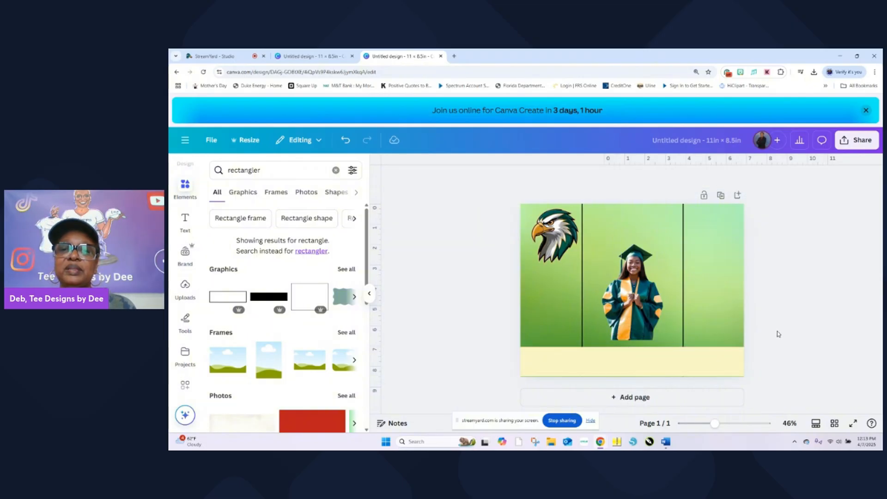
pyautogui.click(657, 370)
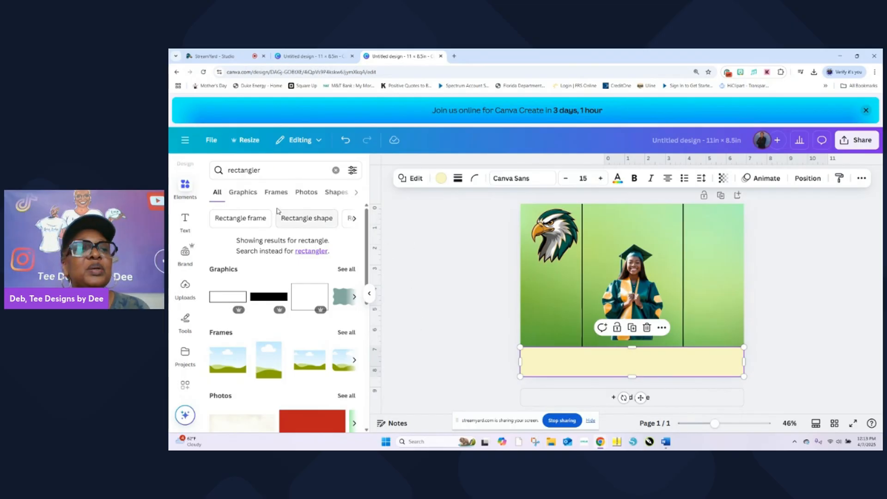
# Step: Search the elements library for "gold glitter"
pyautogui.click(185, 186)
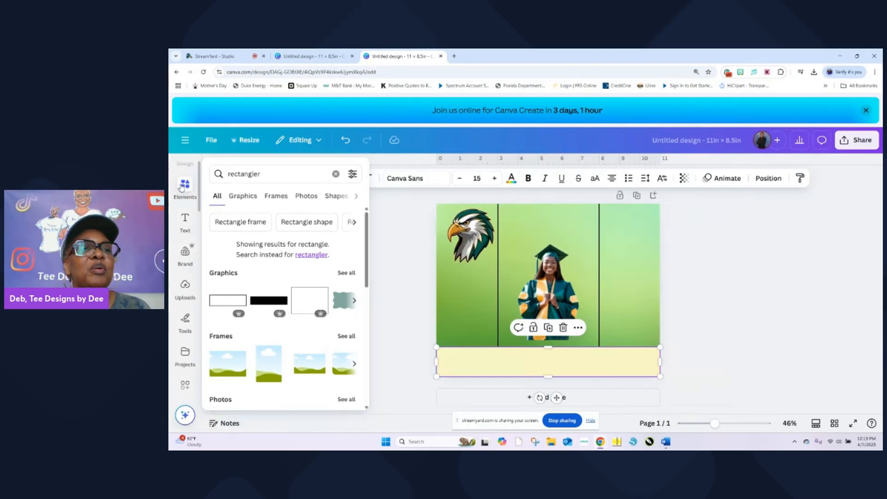
pyautogui.click(335, 174)
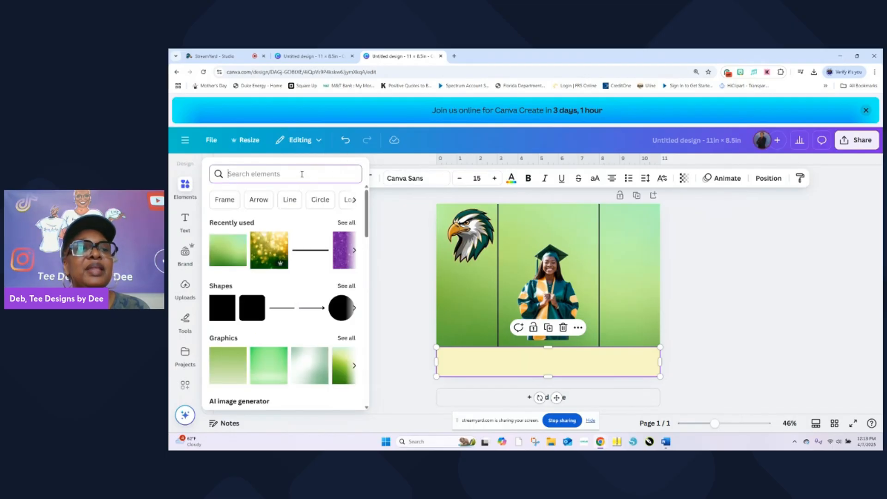
pyautogui.write('g')
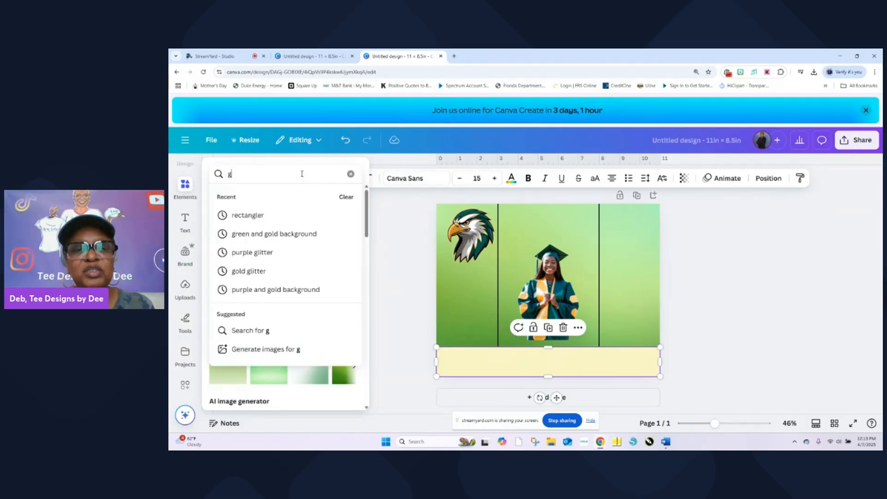
pyautogui.write('old glitter')
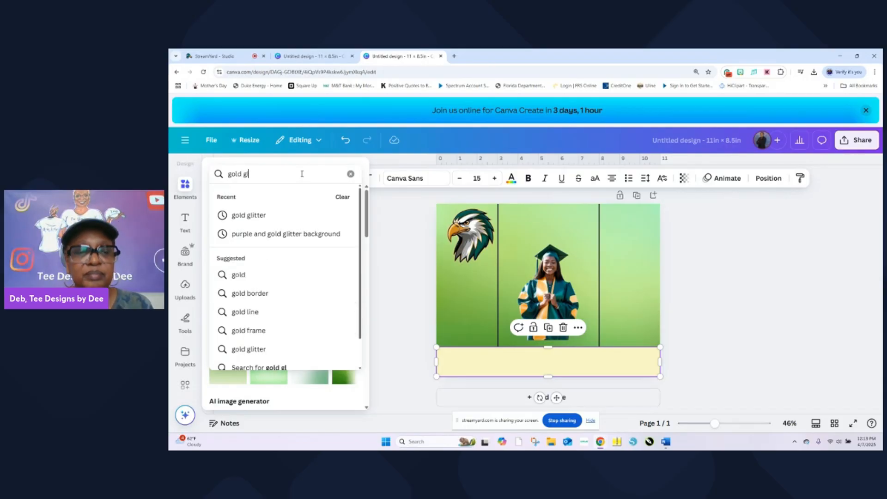
pyautogui.press('Return')
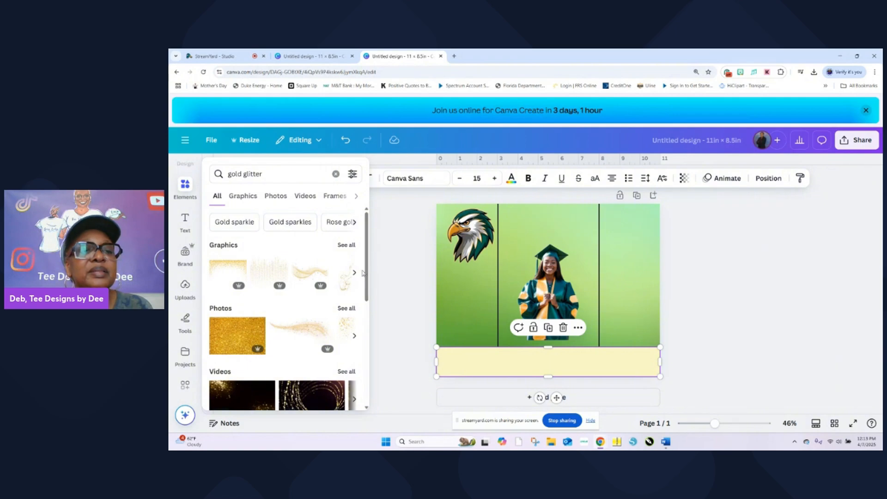
# Step: Look through the gold glitter graphics for a texture that could cover the bottom band
pyautogui.click(354, 249)
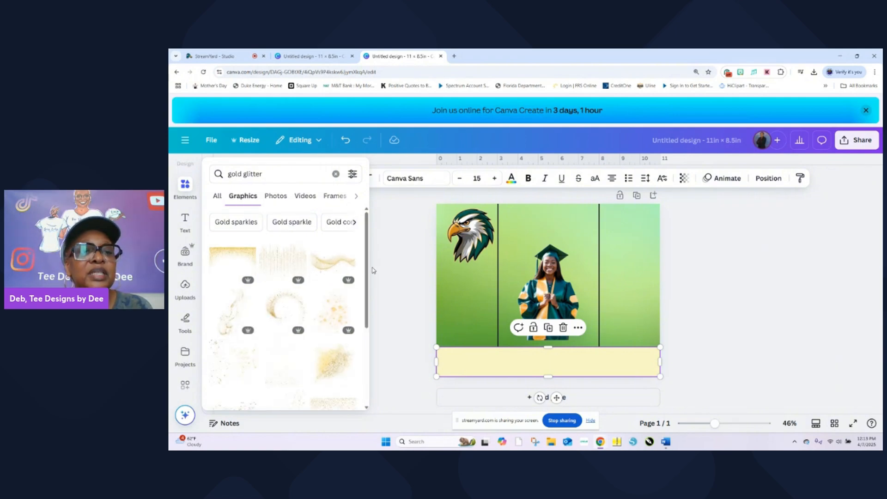
pyautogui.scroll(-5, 373, 270)
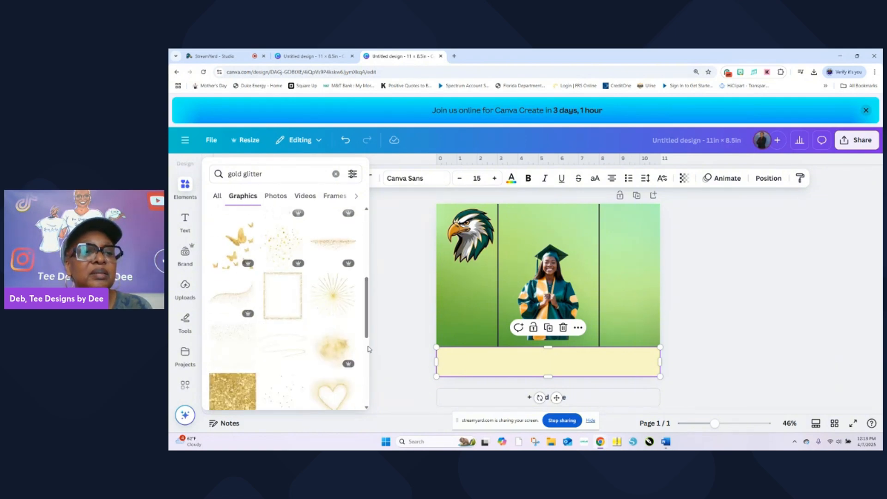
pyautogui.scroll(-5, 370, 350)
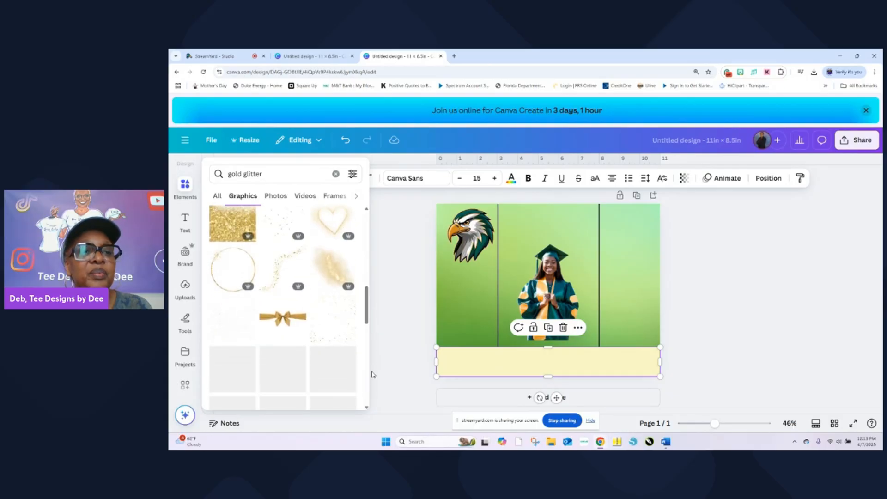
pyautogui.moveTo(367, 329); pyautogui.dragTo(368, 365)
pyautogui.scroll(-3, 368, 360)
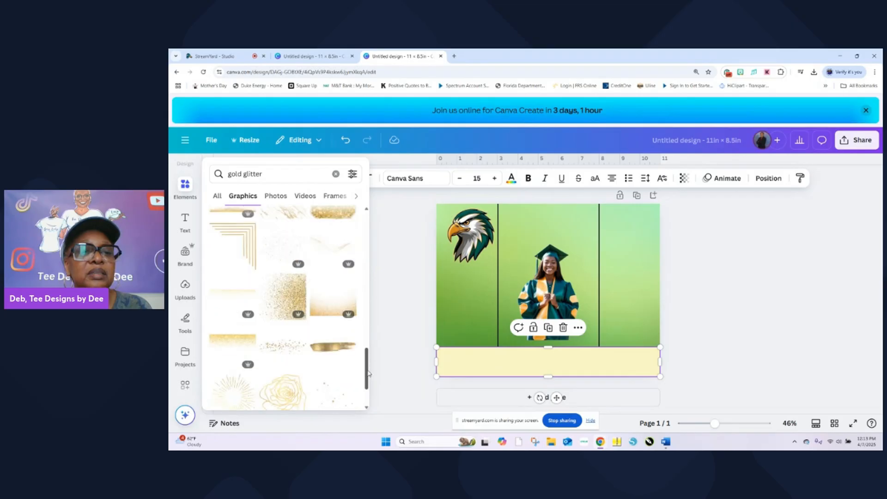
pyautogui.scroll(-3, 368, 376)
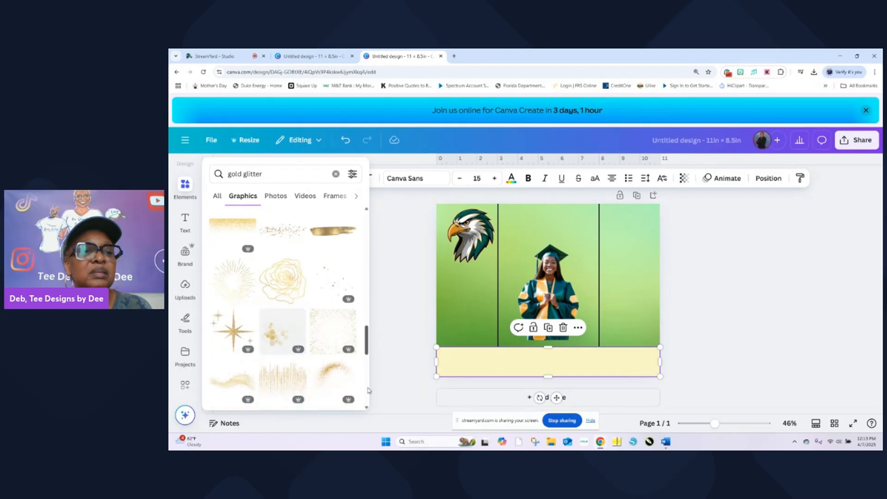
pyautogui.moveTo(368, 392); pyautogui.dragTo(357, 216)
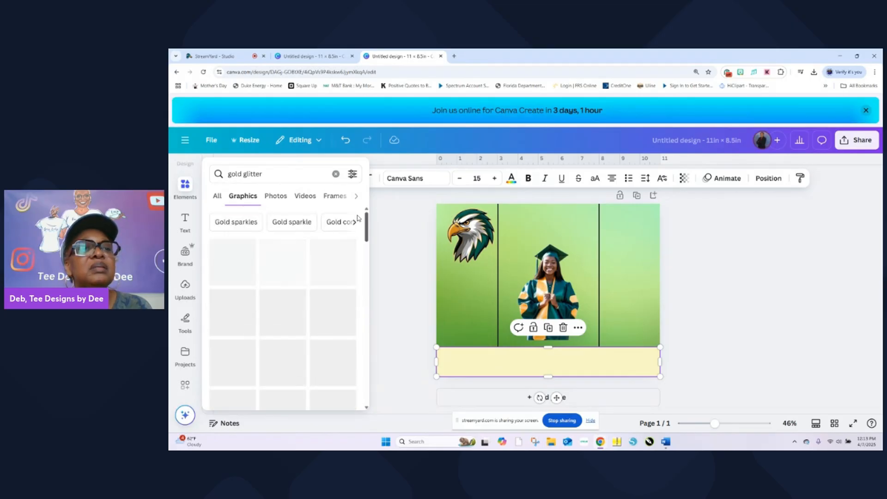
# Step: Show only photos for the gold glitter search and add the bronze-gold glitter photo to the page
pyautogui.click(276, 200)
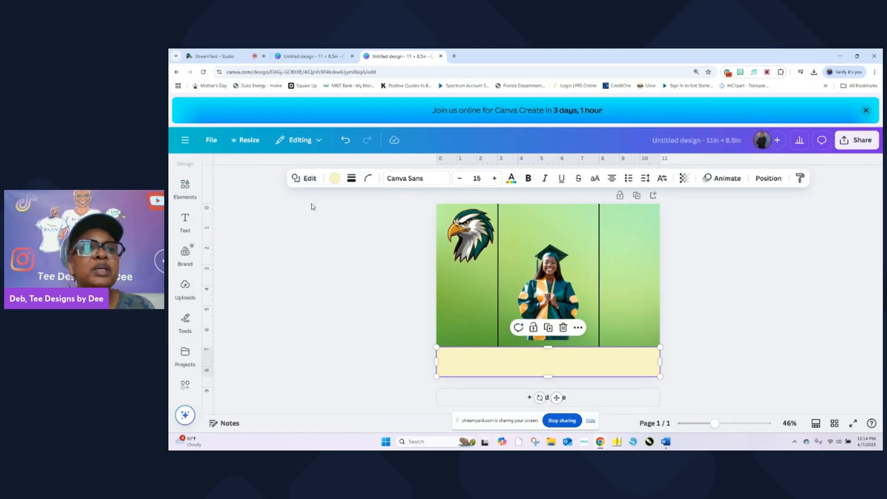
pyautogui.click(187, 192)
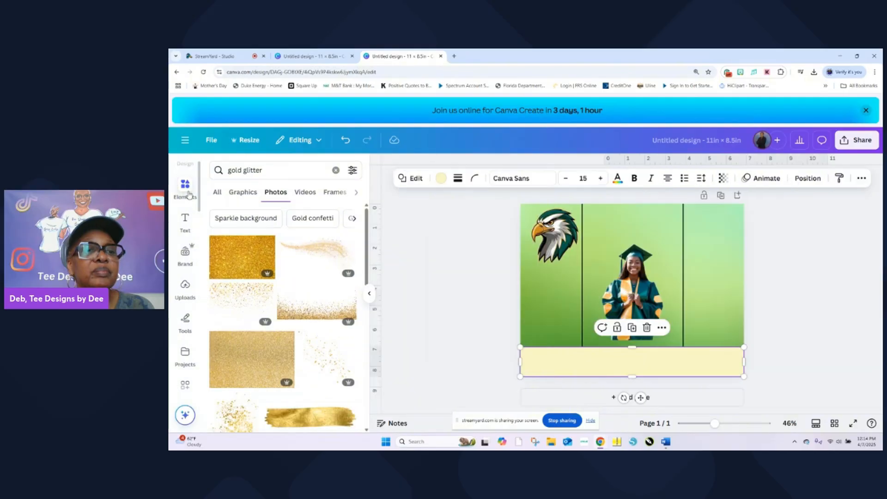
pyautogui.scroll(-3, 277, 323)
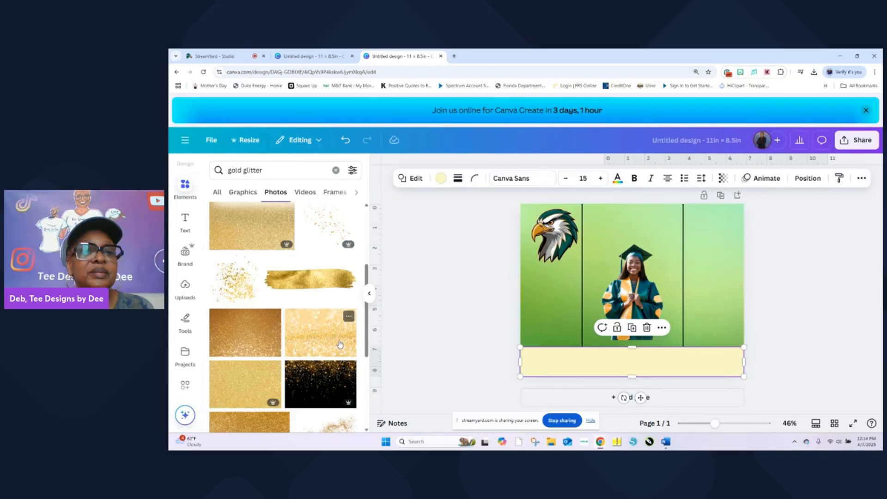
pyautogui.click(259, 342)
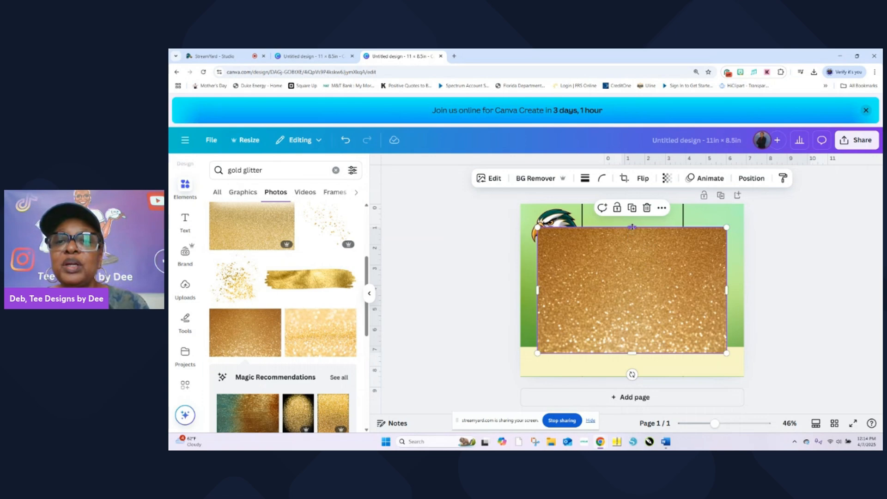
# Step: Crop the bronze-gold glitter photo to a strip 1.5 in tall and stretch it across the cream band
pyautogui.moveTo(631, 228); pyautogui.dragTo(631, 322)
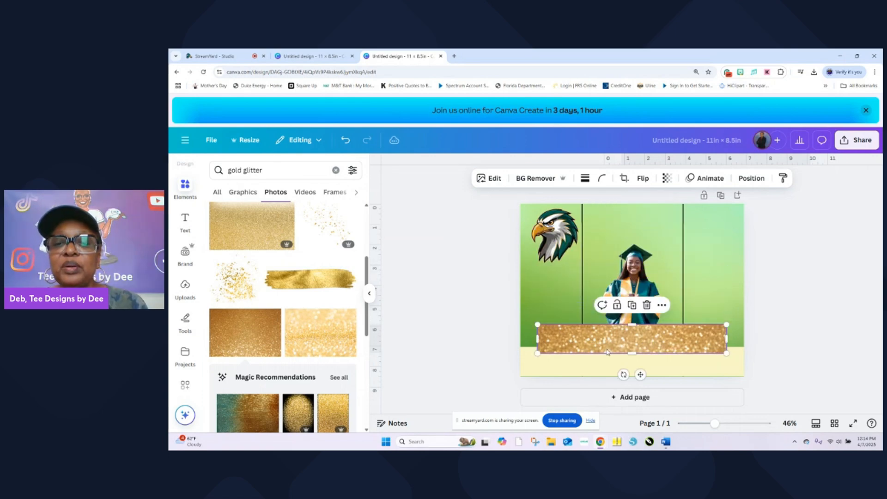
pyautogui.moveTo(604, 349); pyautogui.dragTo(587, 374)
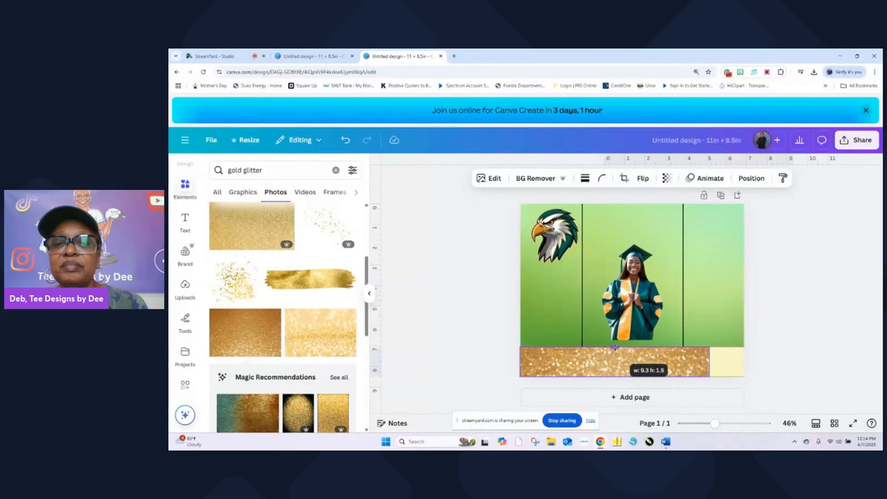
pyautogui.moveTo(709, 361); pyautogui.dragTo(743, 361)
pyautogui.click(783, 326)
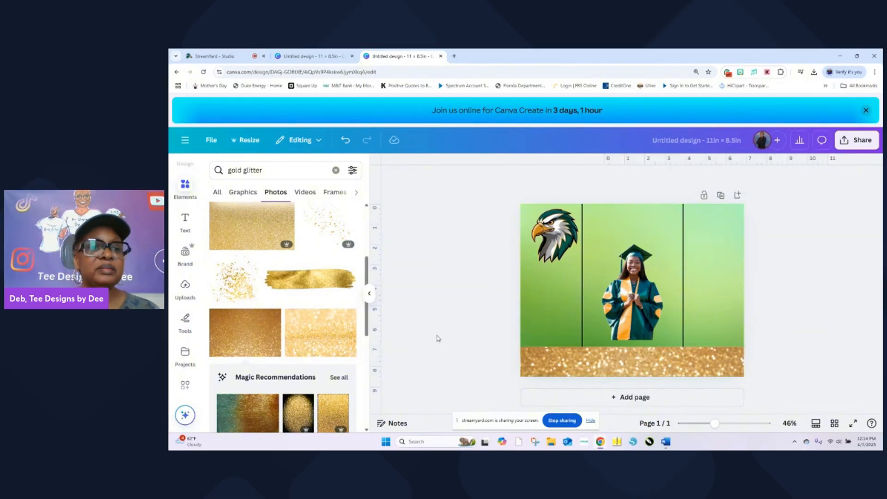
# Step: Show all Magic Recommendations for the glitter photo and delete the bronze-gold strip from the page
pyautogui.scroll(-2, 366, 335)
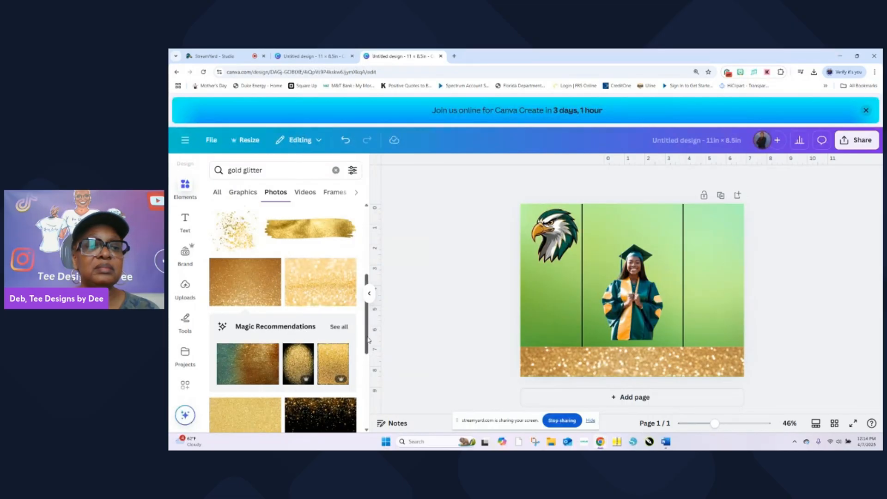
pyautogui.moveTo(367, 343)
pyautogui.mouseDown()
pyautogui.moveTo(369, 411)
pyautogui.moveTo(368, 341)
pyautogui.moveTo(370, 354)
pyautogui.mouseUp()
pyautogui.click(340, 385)
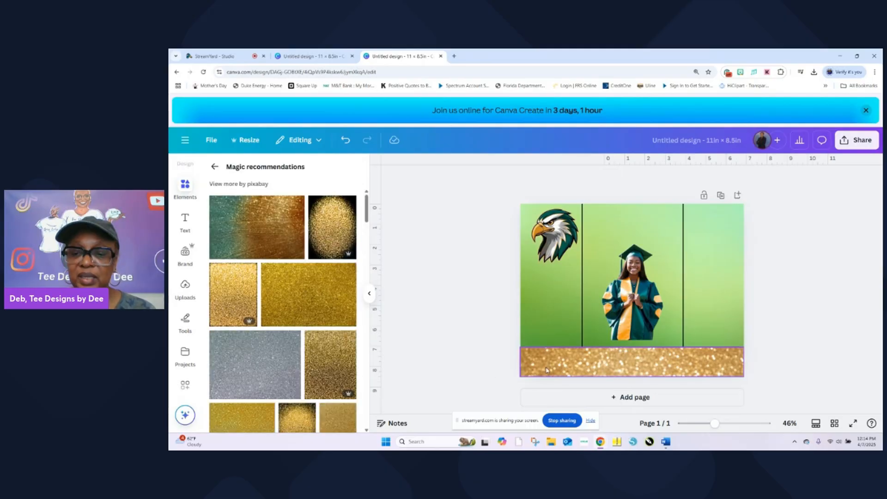
pyautogui.click(641, 372)
pyautogui.press('Delete')
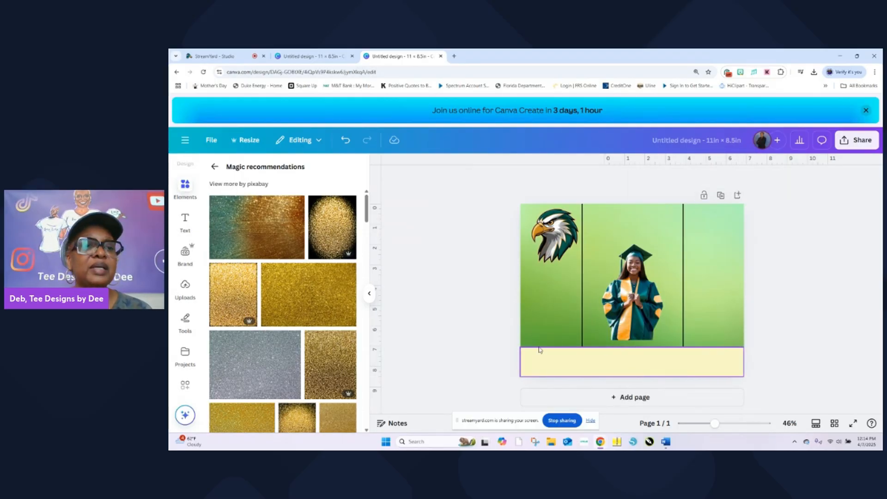
# Step: Add the darker gold glitter image from the recommendations and crop and widen it to cover the cream bottom band
pyautogui.click(339, 313)
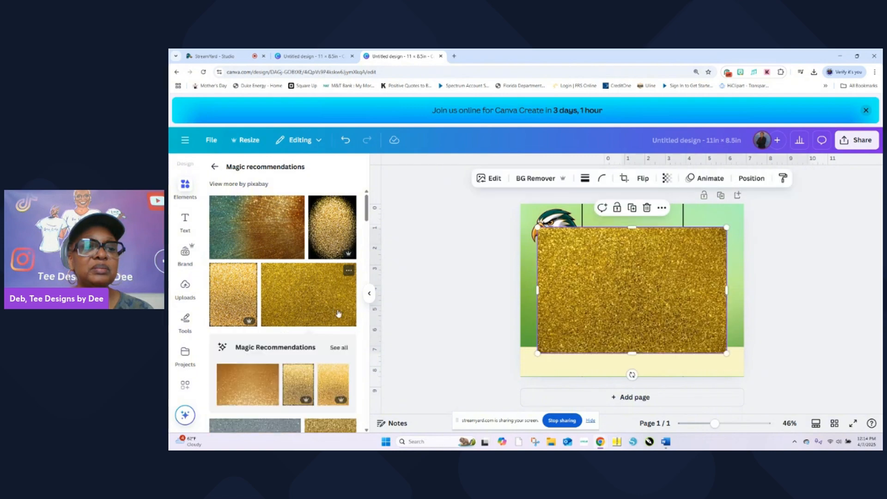
pyautogui.moveTo(586, 331); pyautogui.dragTo(570, 354)
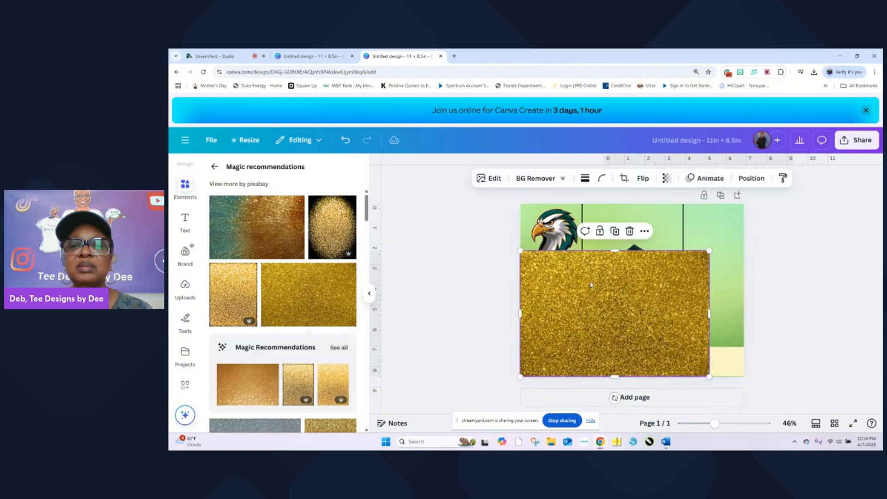
pyautogui.moveTo(613, 251); pyautogui.dragTo(612, 347)
pyautogui.moveTo(709, 362); pyautogui.dragTo(742, 362)
pyautogui.click(786, 338)
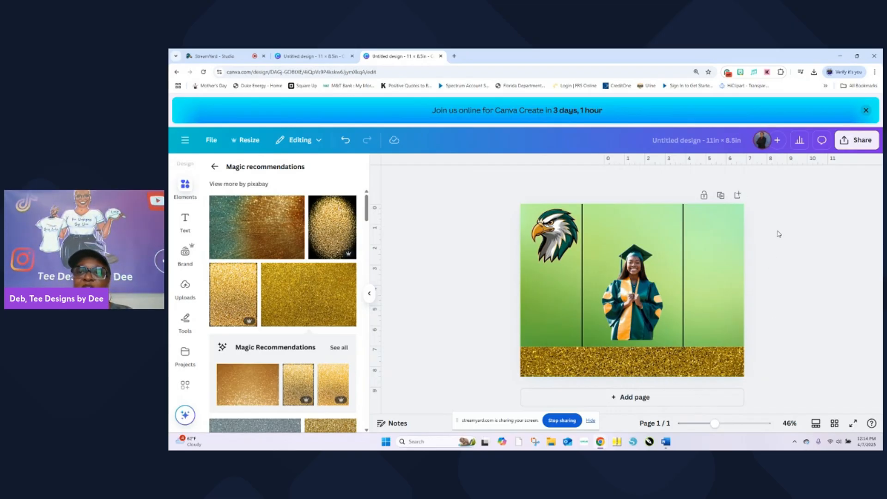
# Step: Select the gold glitter strip and the cream rectangle beneath it in the layer list and group them
pyautogui.click(733, 216)
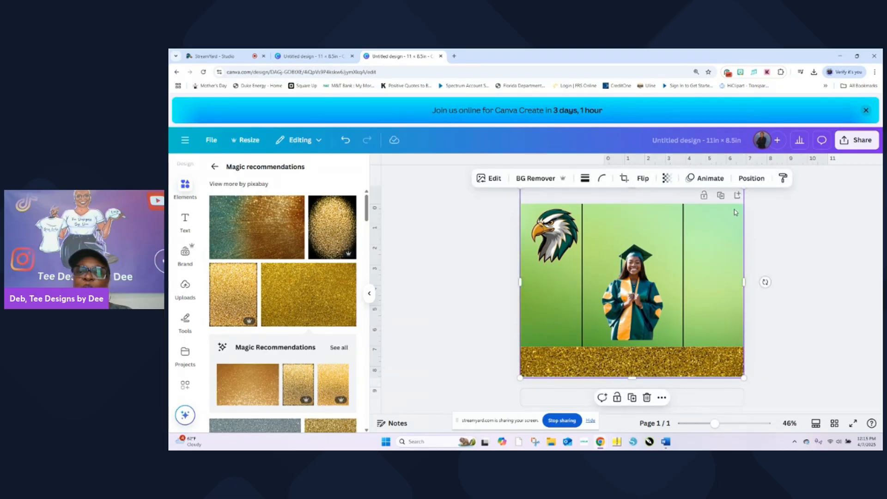
pyautogui.click(759, 184)
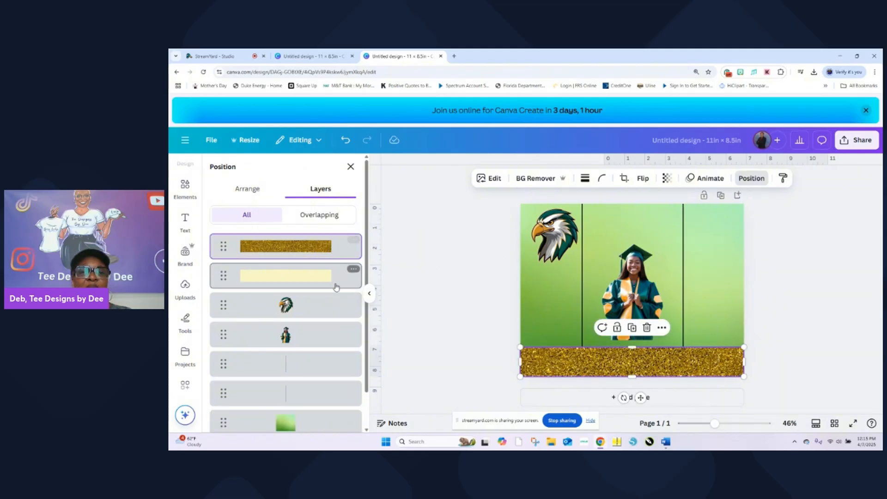
pyautogui.click(332, 277)
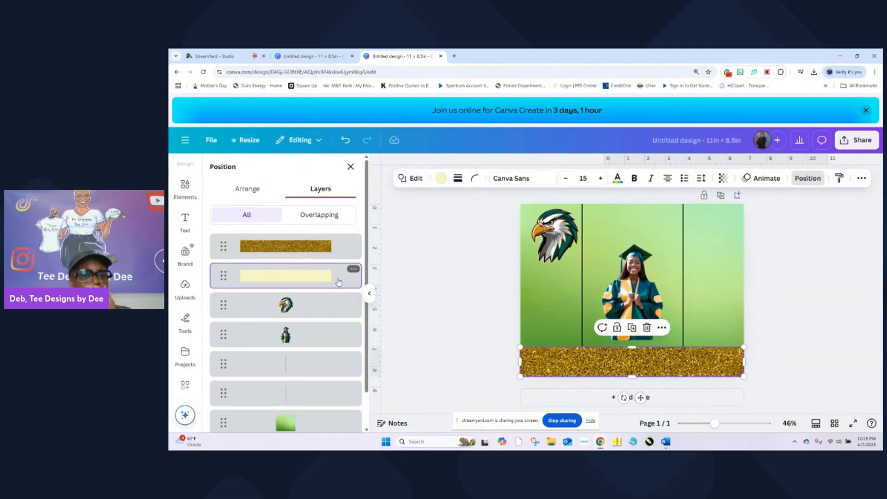
pyautogui.click(329, 250)
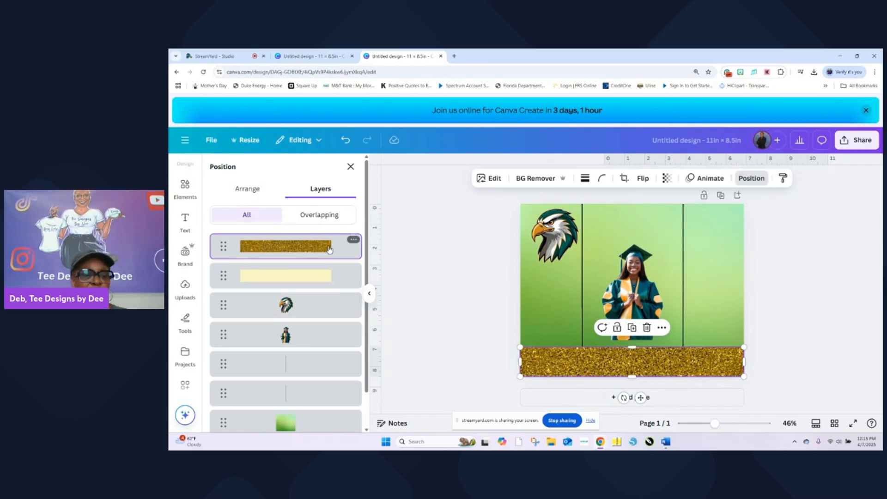
pyautogui.keyDown('shift'); pyautogui.click(331, 282); pyautogui.keyUp('shift')
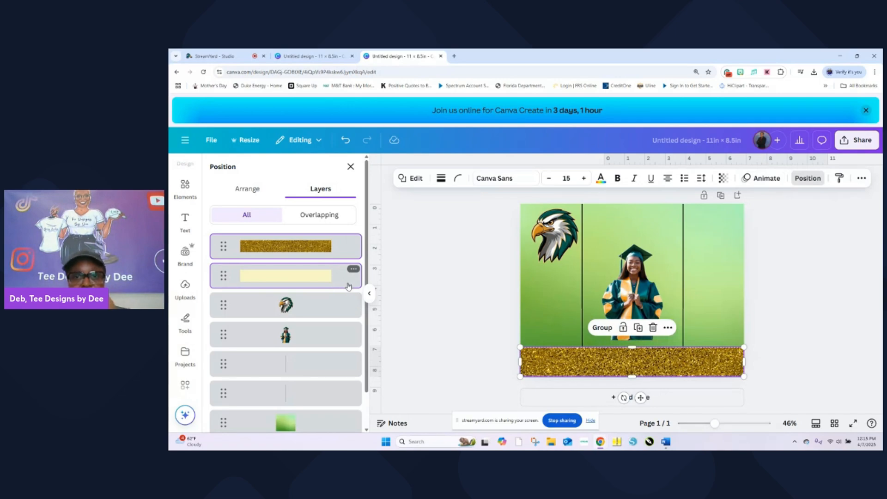
pyautogui.click(602, 327)
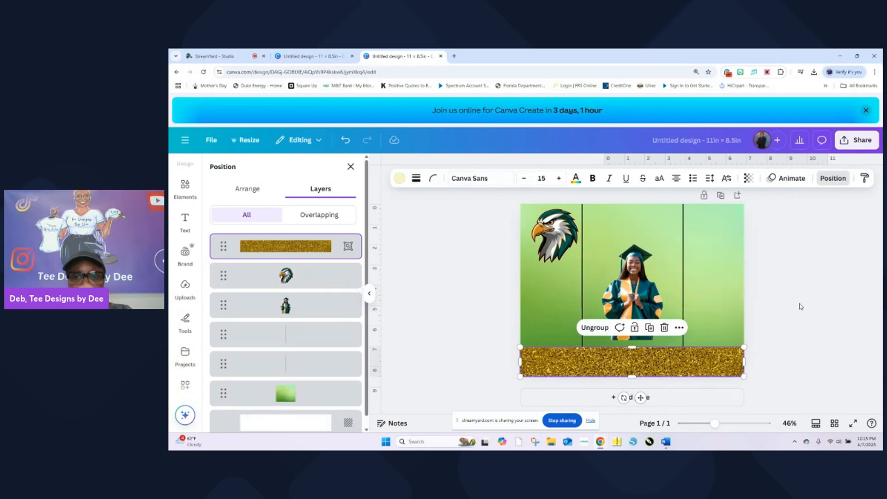
# Step: Duplicate the grouped gold band and place the copy along the top edge of the page
pyautogui.click(649, 327)
pyautogui.moveTo(655, 361); pyautogui.dragTo(648, 219)
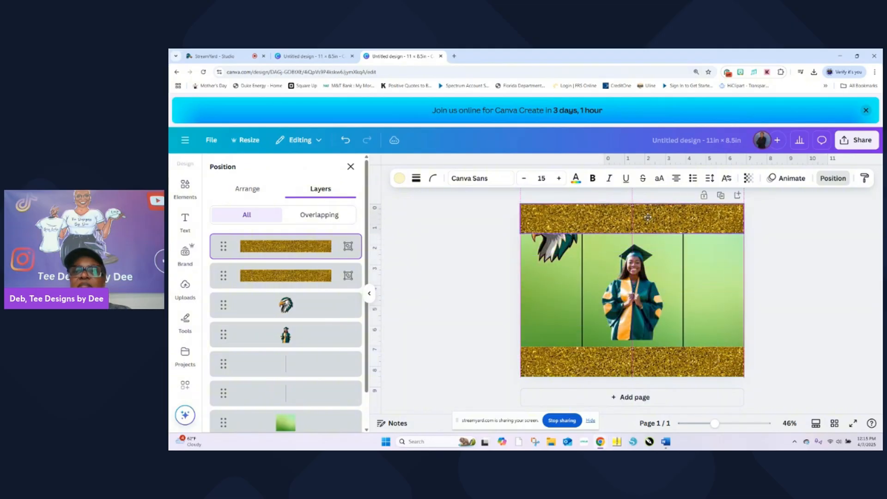
# Step: Move the eagle head down in the left panel so it sits clear below the top gold band
pyautogui.moveTo(567, 253); pyautogui.dragTo(566, 290)
pyautogui.click(778, 287)
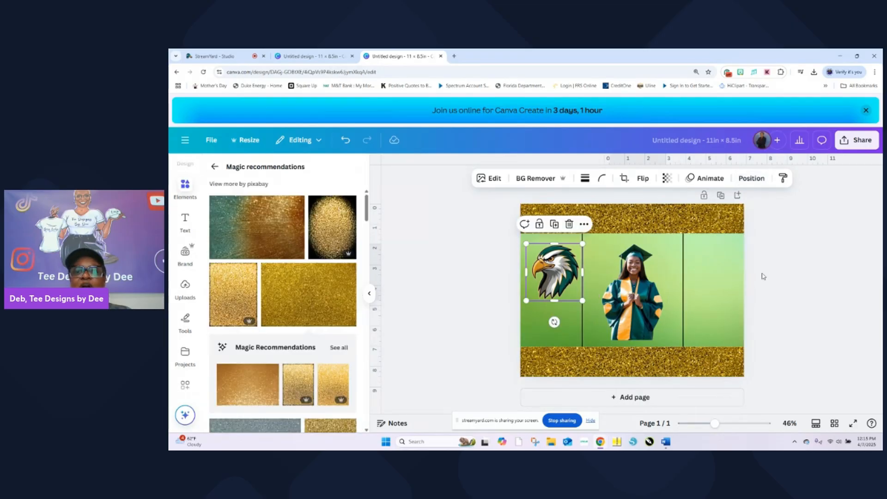
pyautogui.click(797, 275)
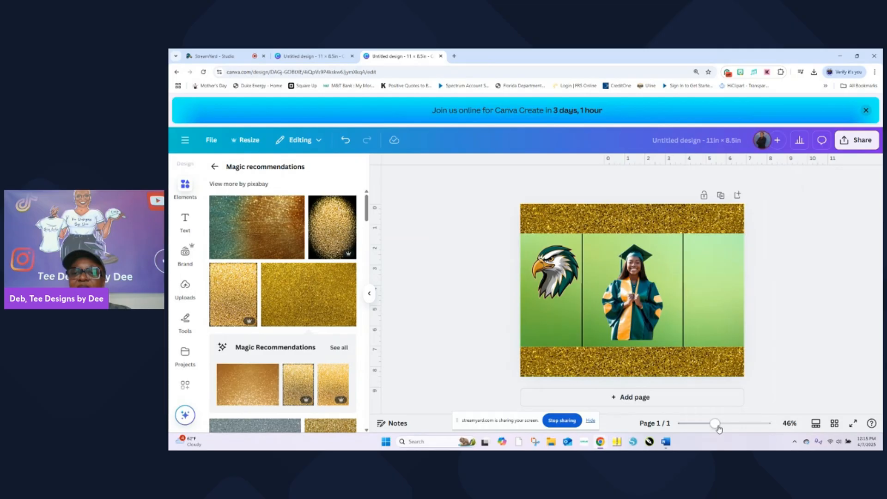
pyautogui.moveTo(715, 423); pyautogui.dragTo(720, 424)
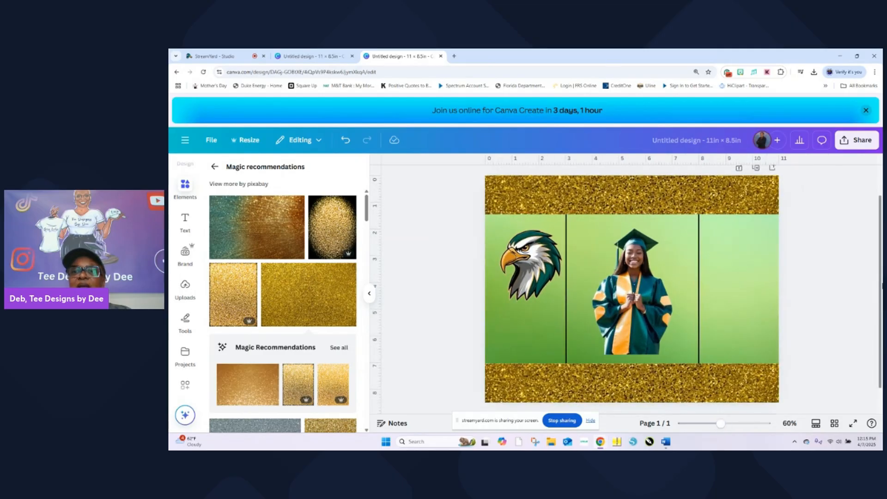
pyautogui.moveTo(880, 286); pyautogui.dragTo(880, 289)
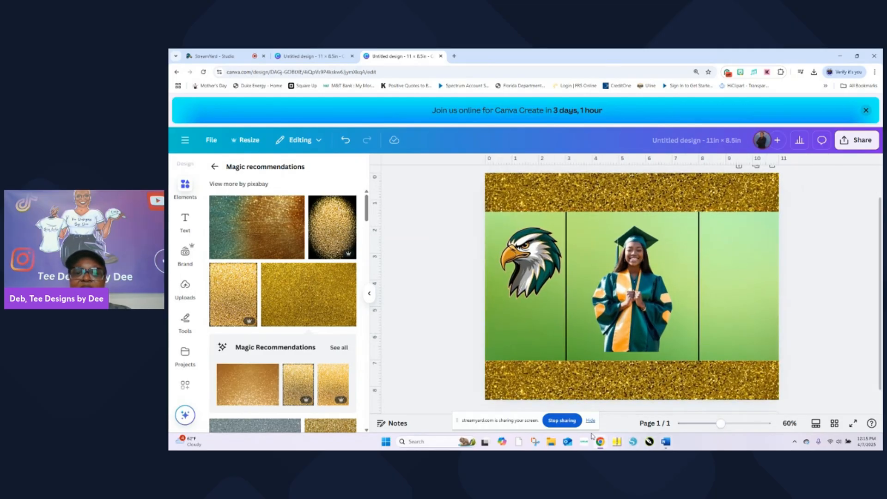